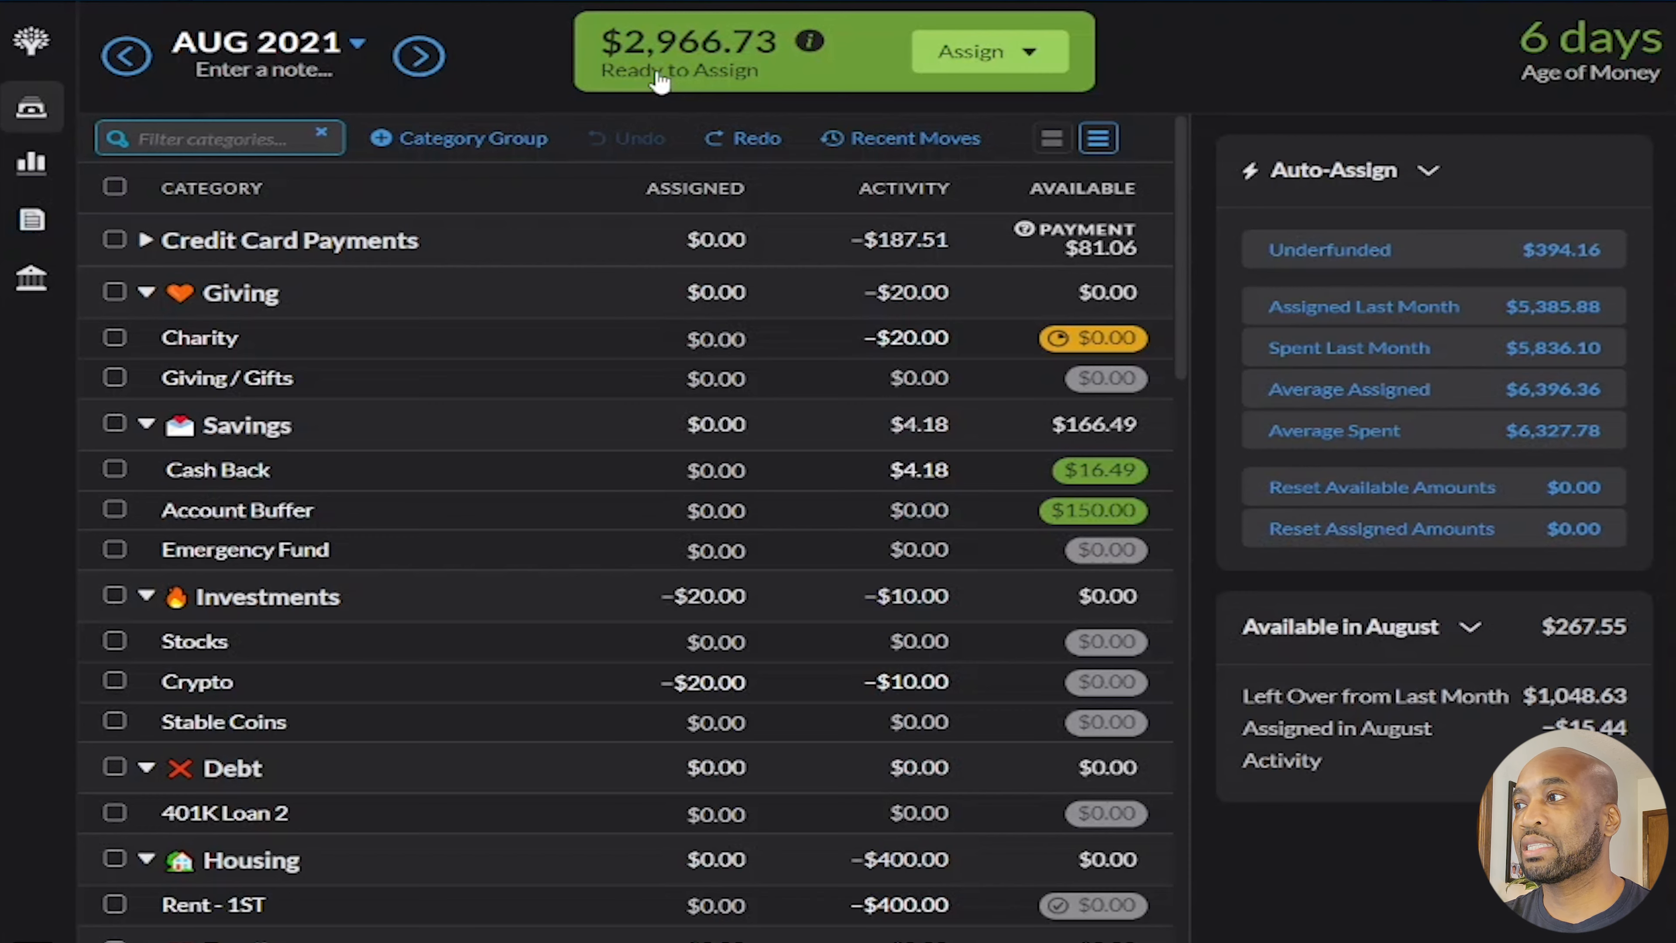
Rename the Crypto category in the Investments group to "Crypto / Stable Coins"
scroll(581, 727, down, 1)
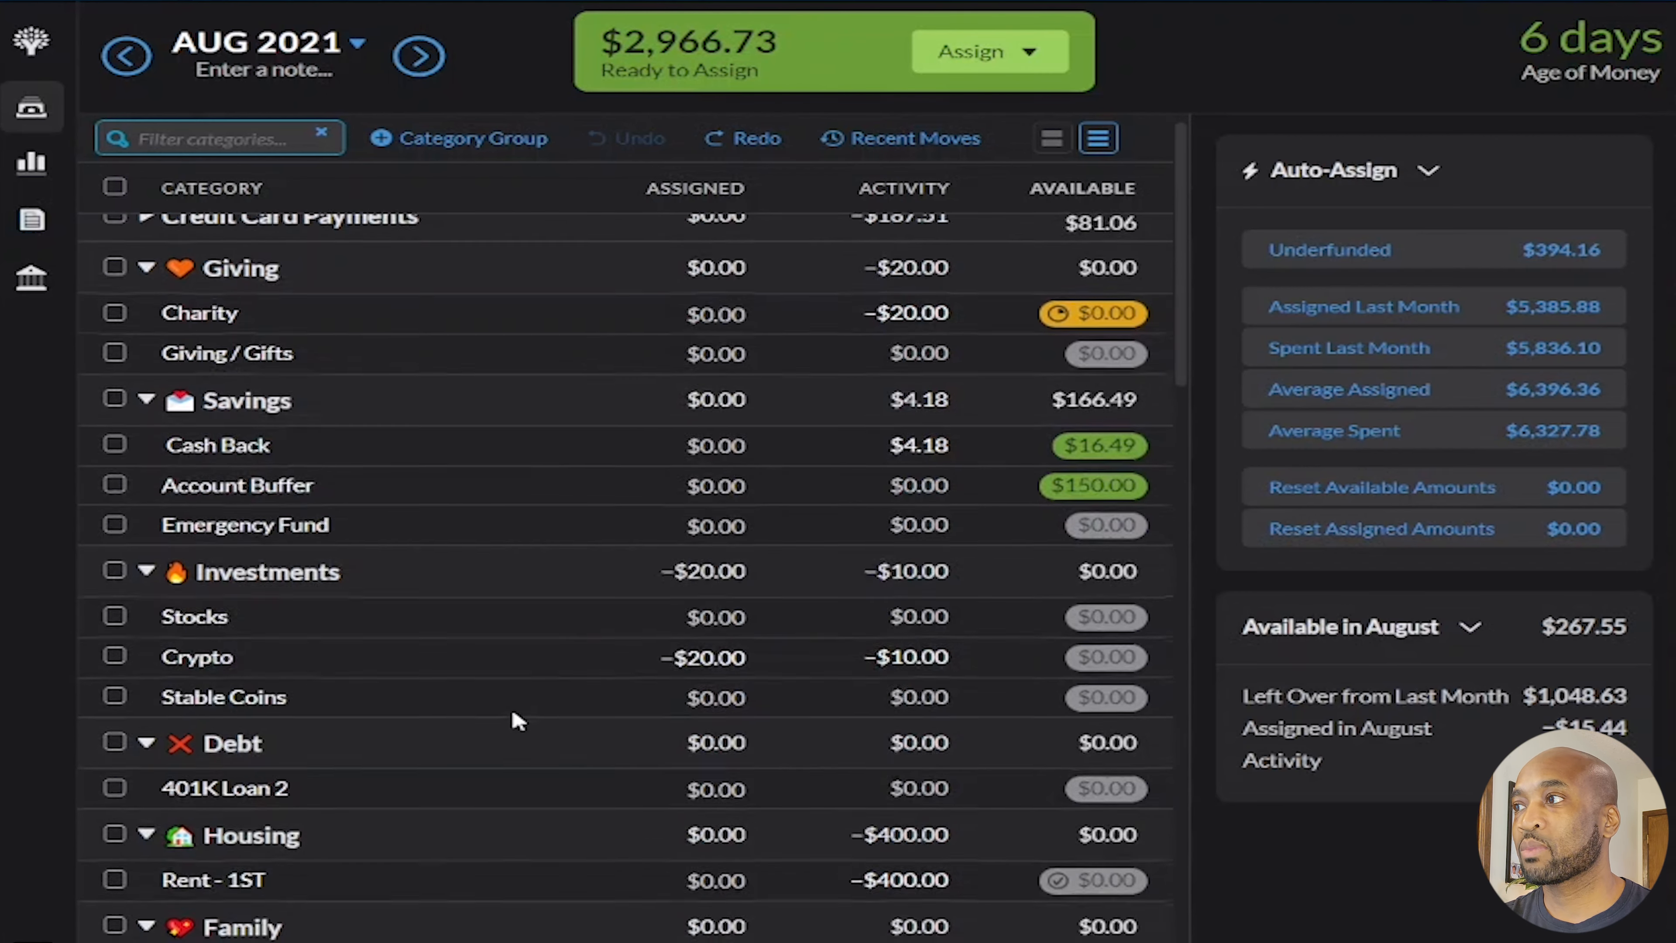
scroll(476, 693, down, 2)
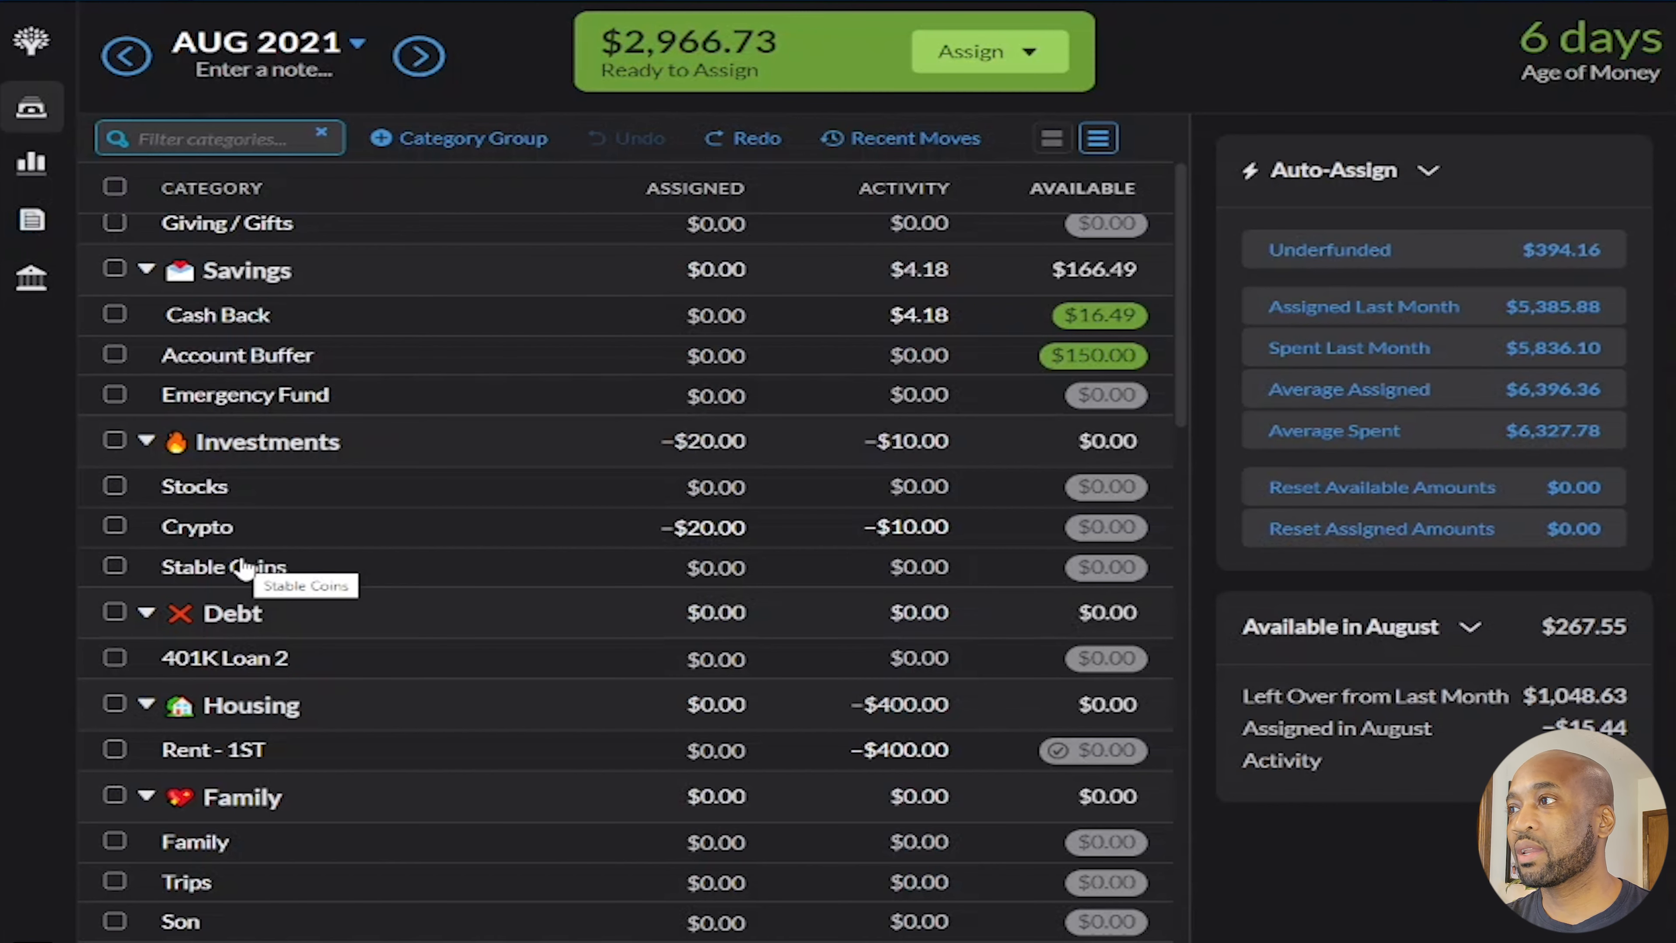
click(224, 532)
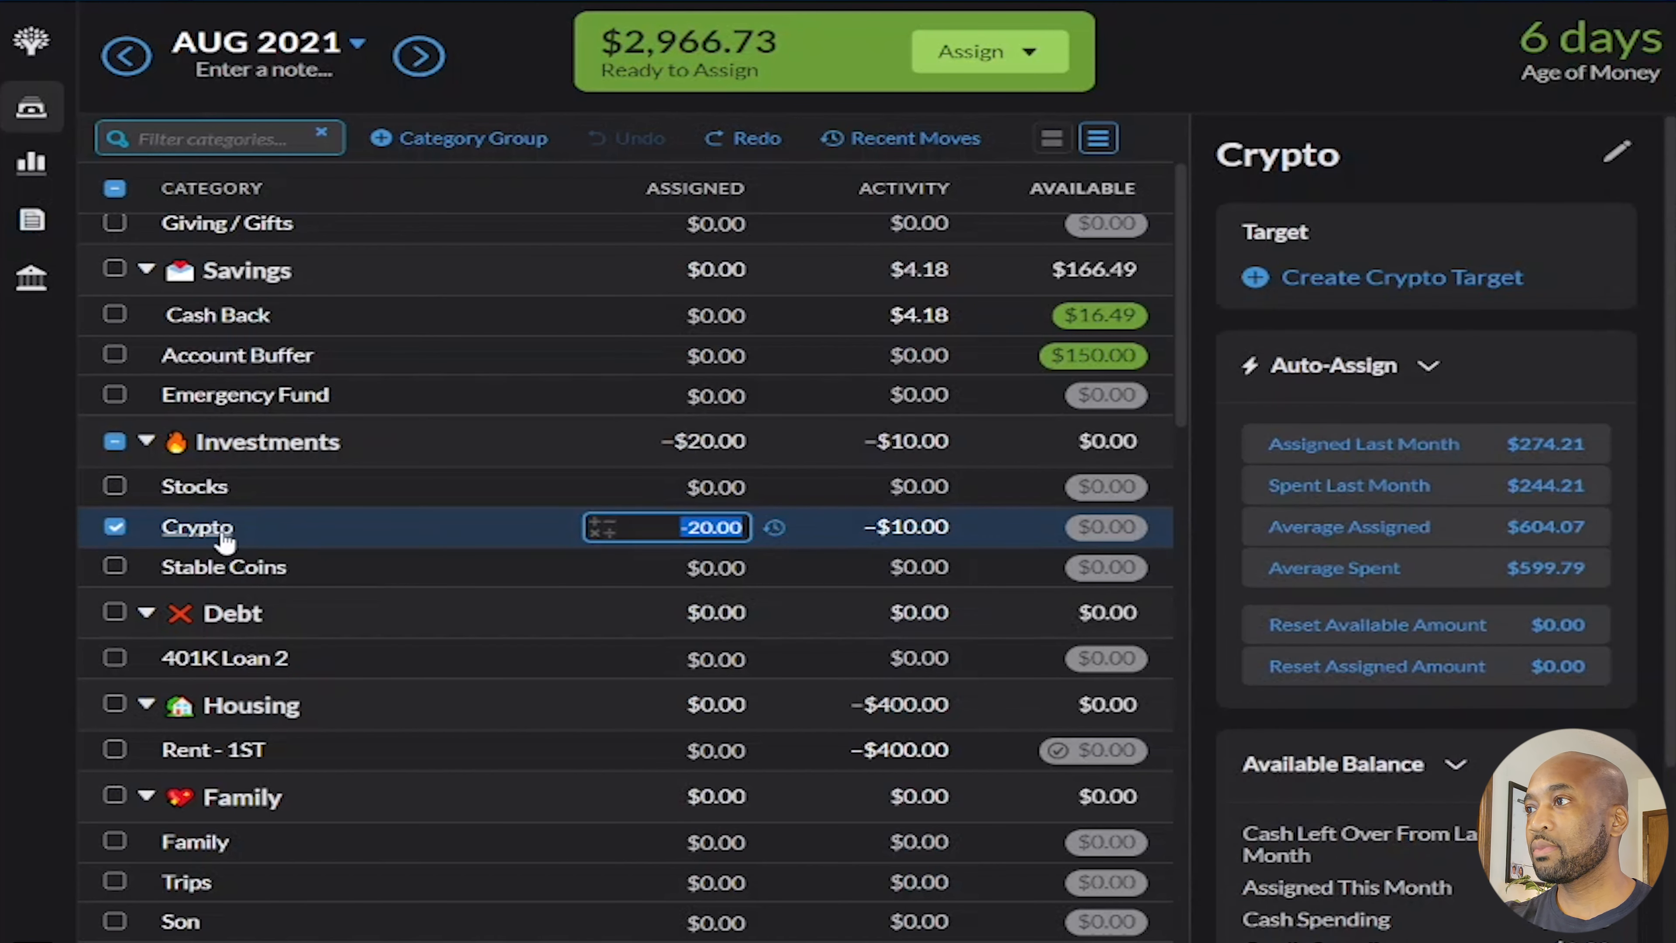
click(224, 536)
click(239, 528)
click(226, 535)
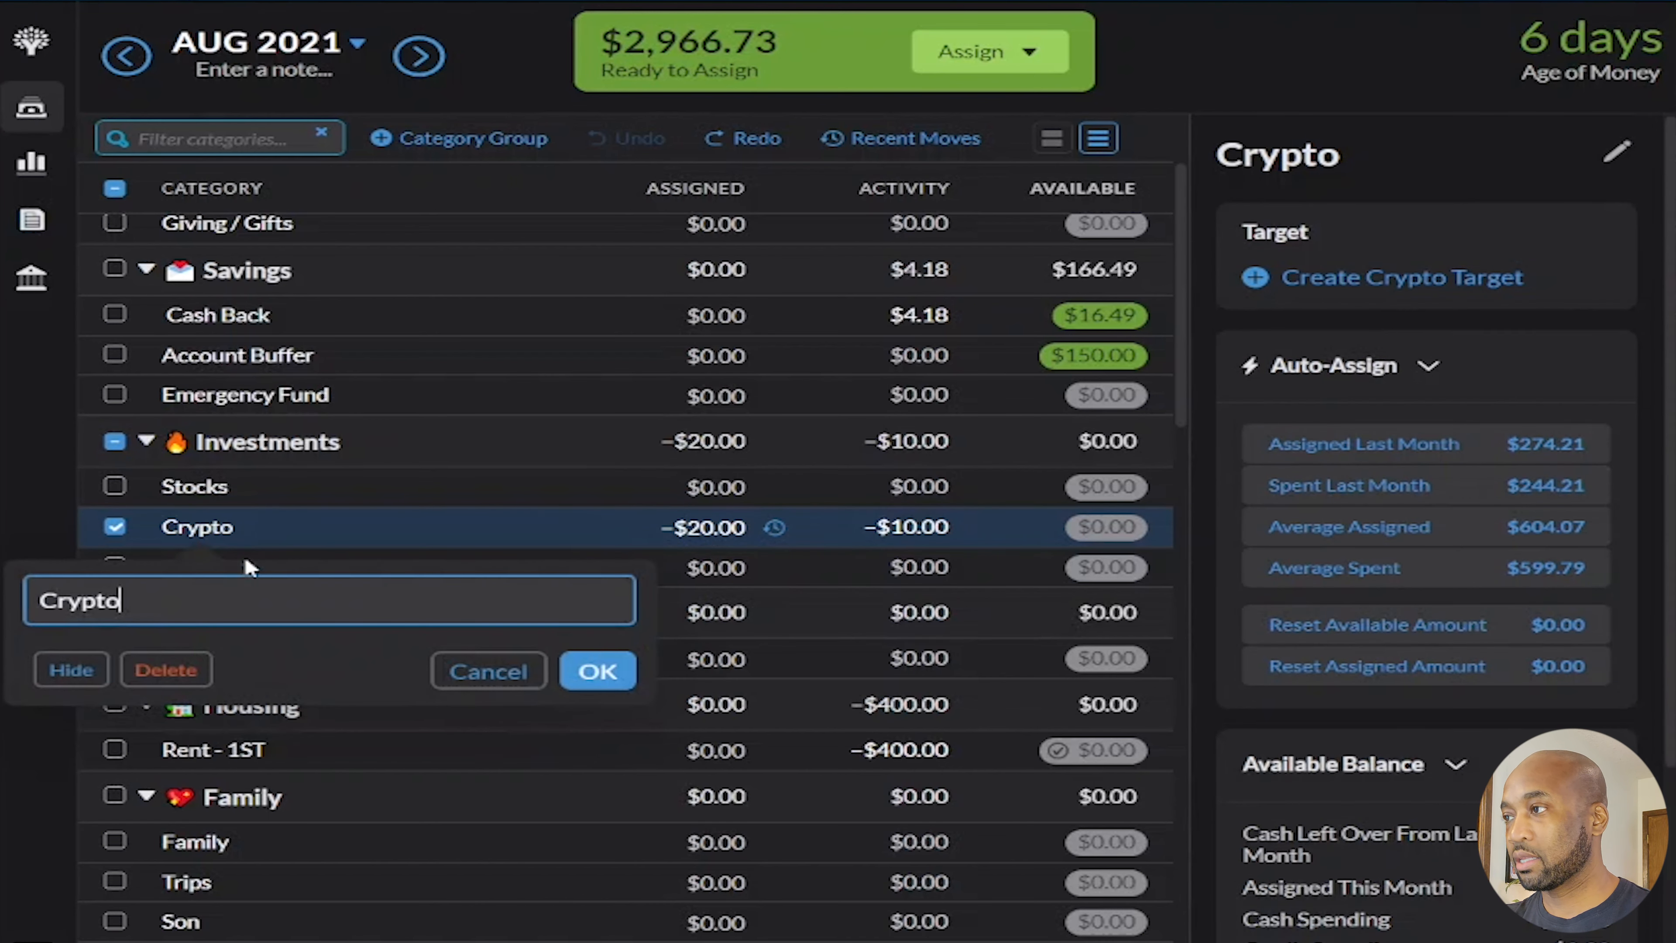
text(/)
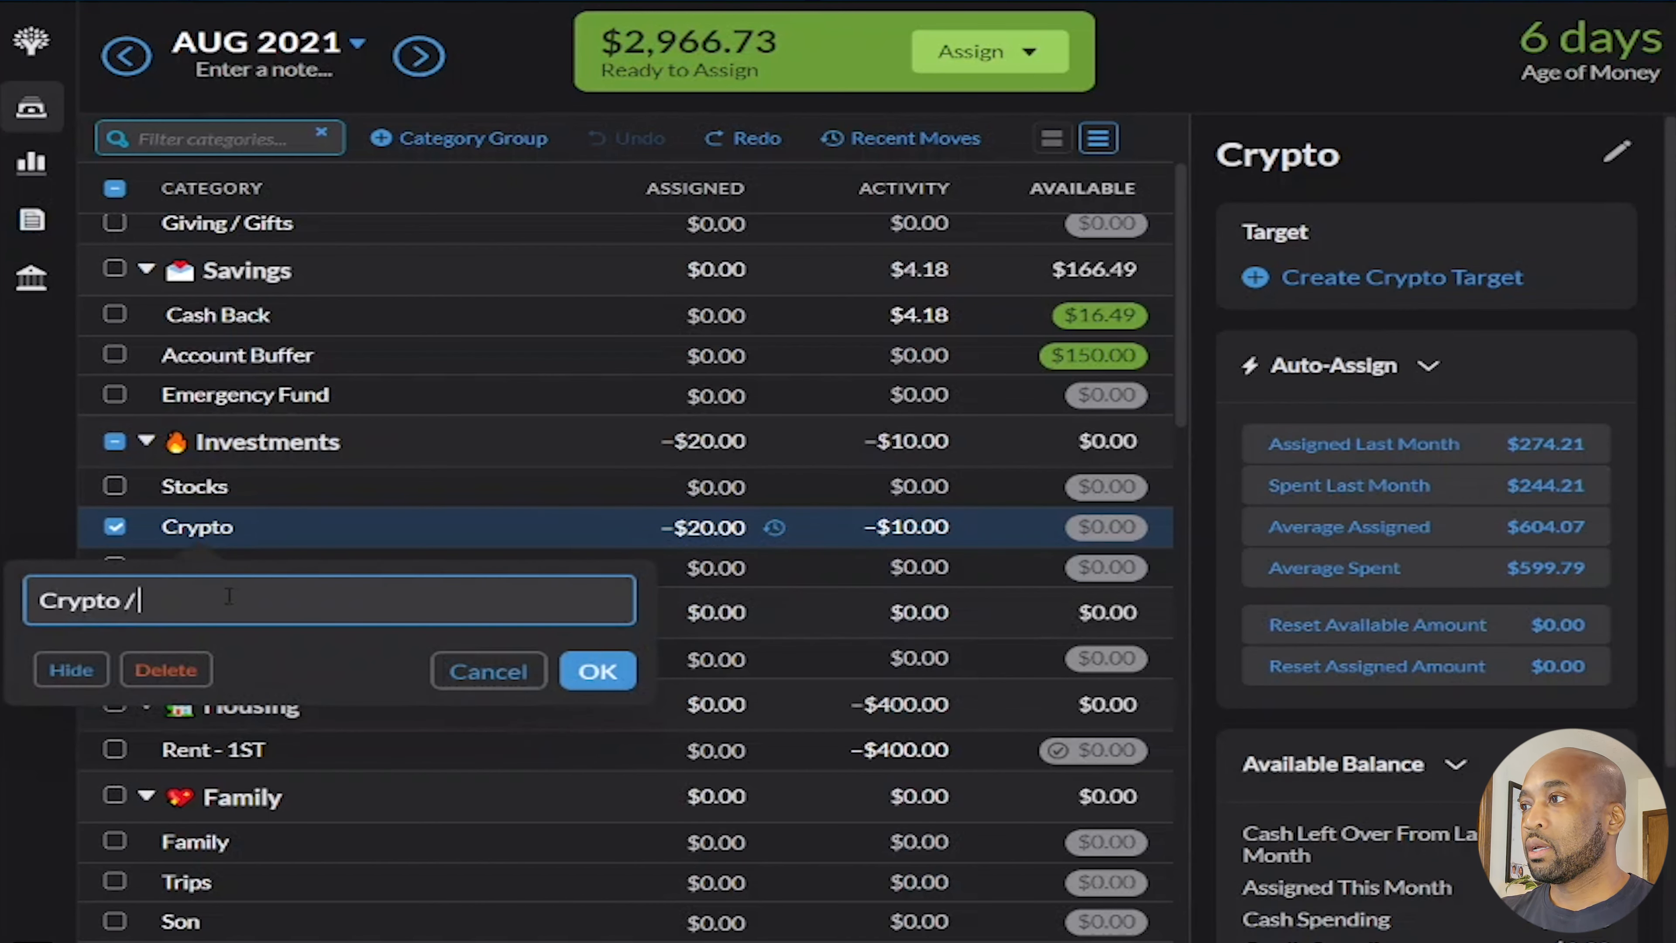
text( Stable Coins)
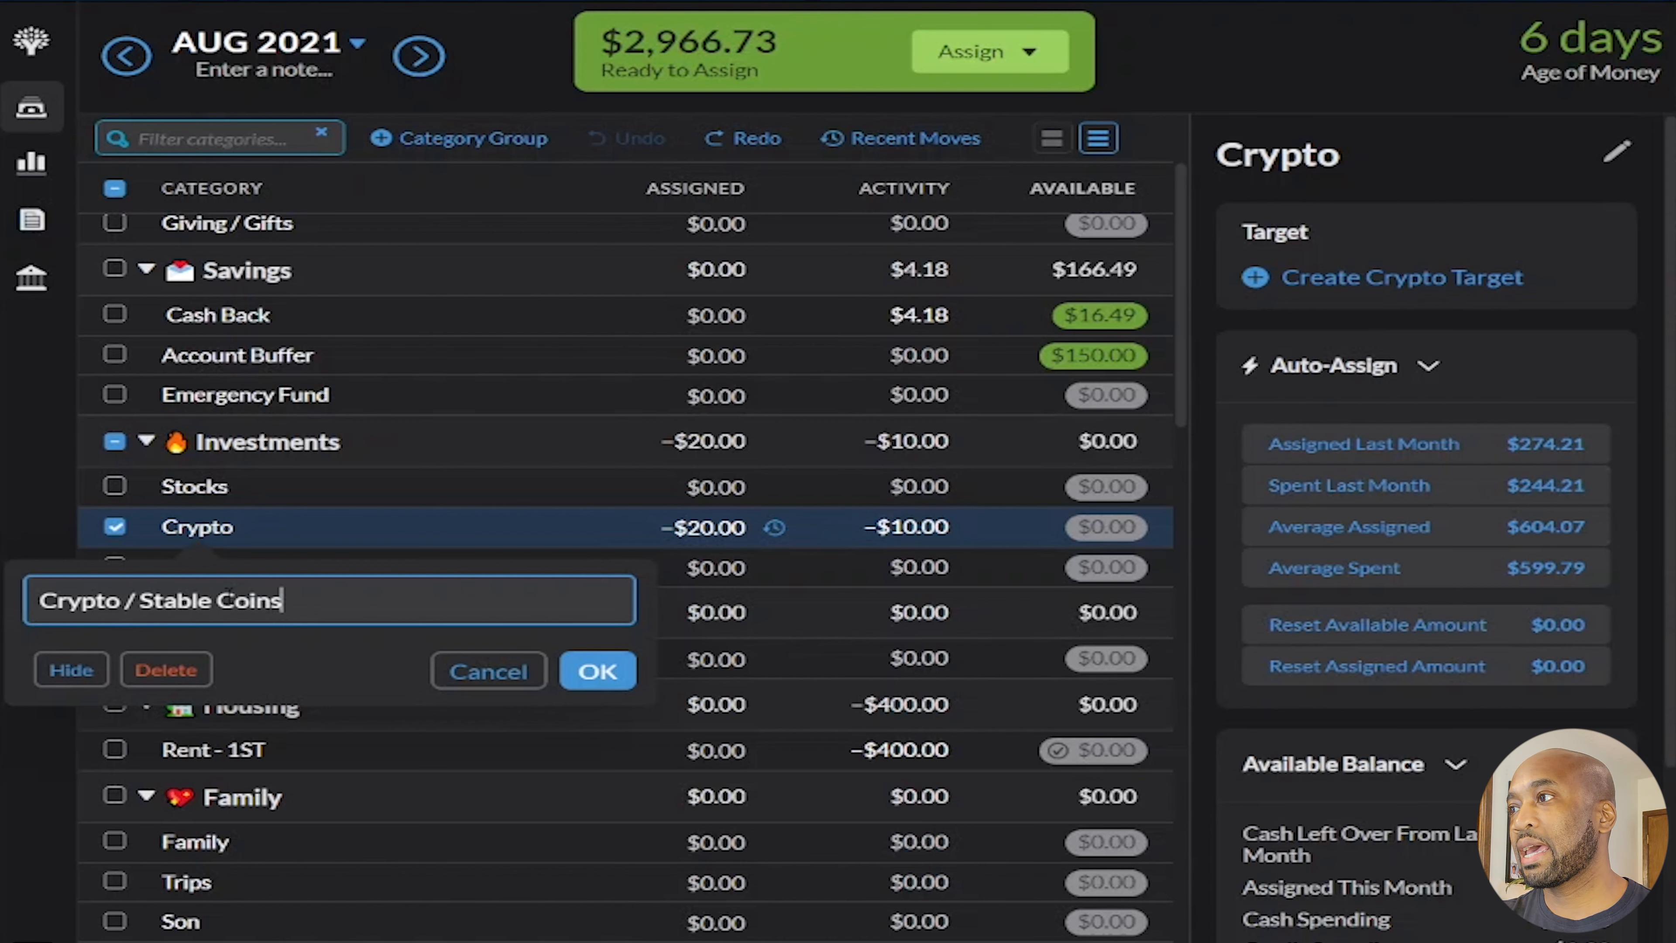
click(599, 671)
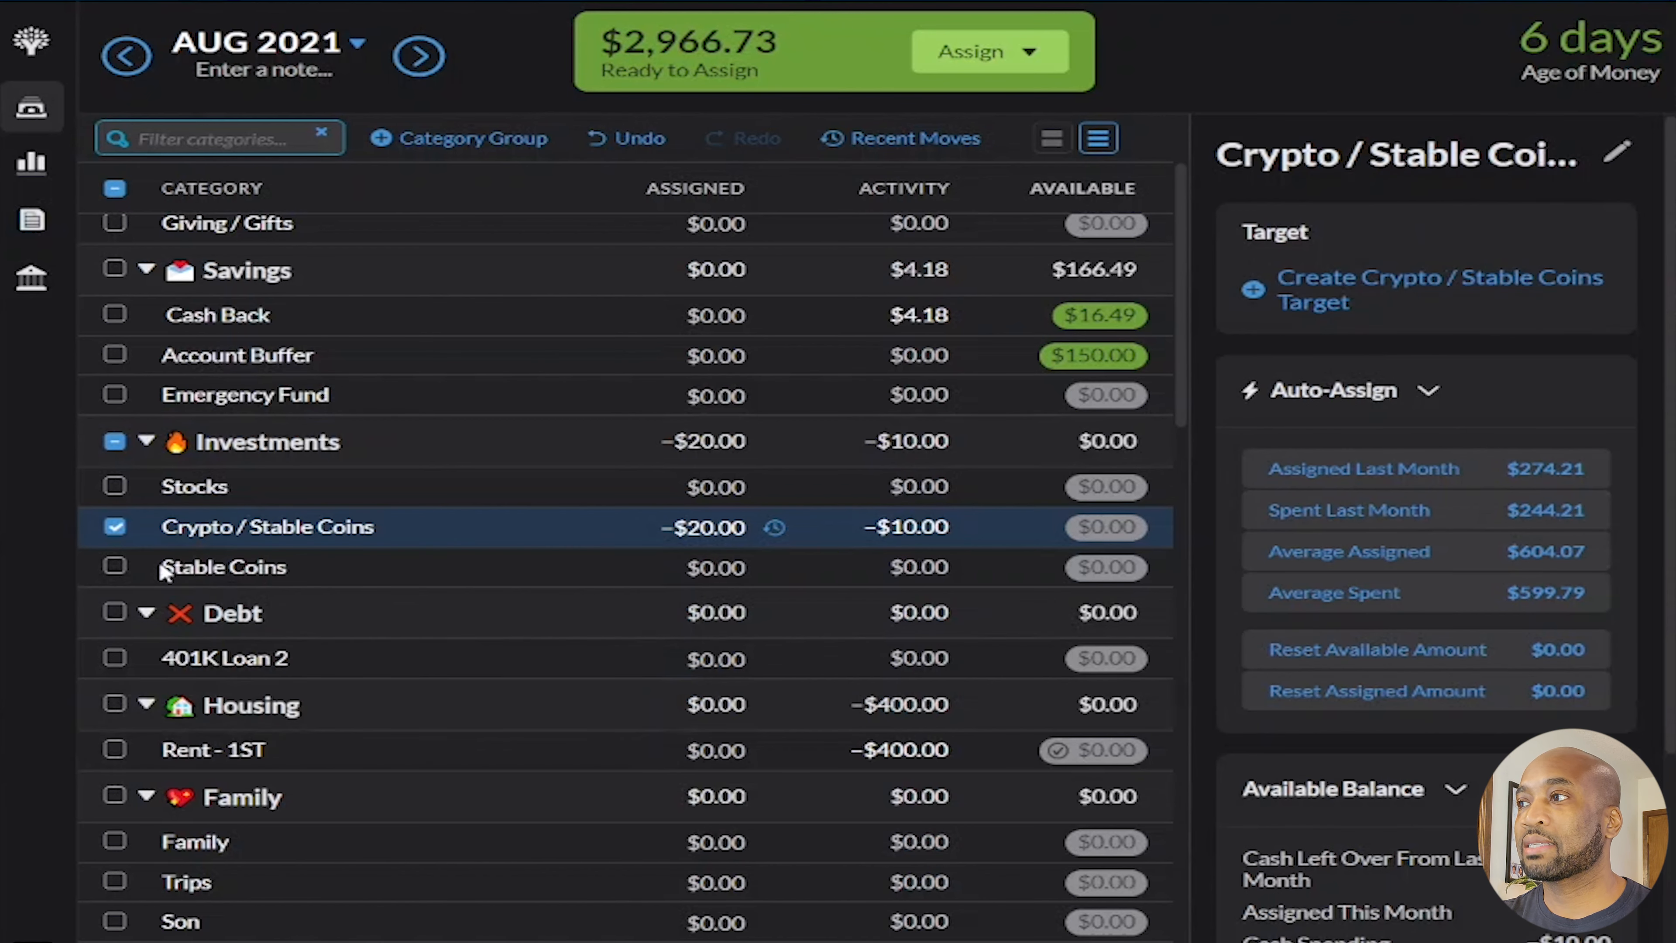
Delete the separate Stable Coins category, reassigning its past activity to Investments: Crypto / Stable Coins
click(182, 571)
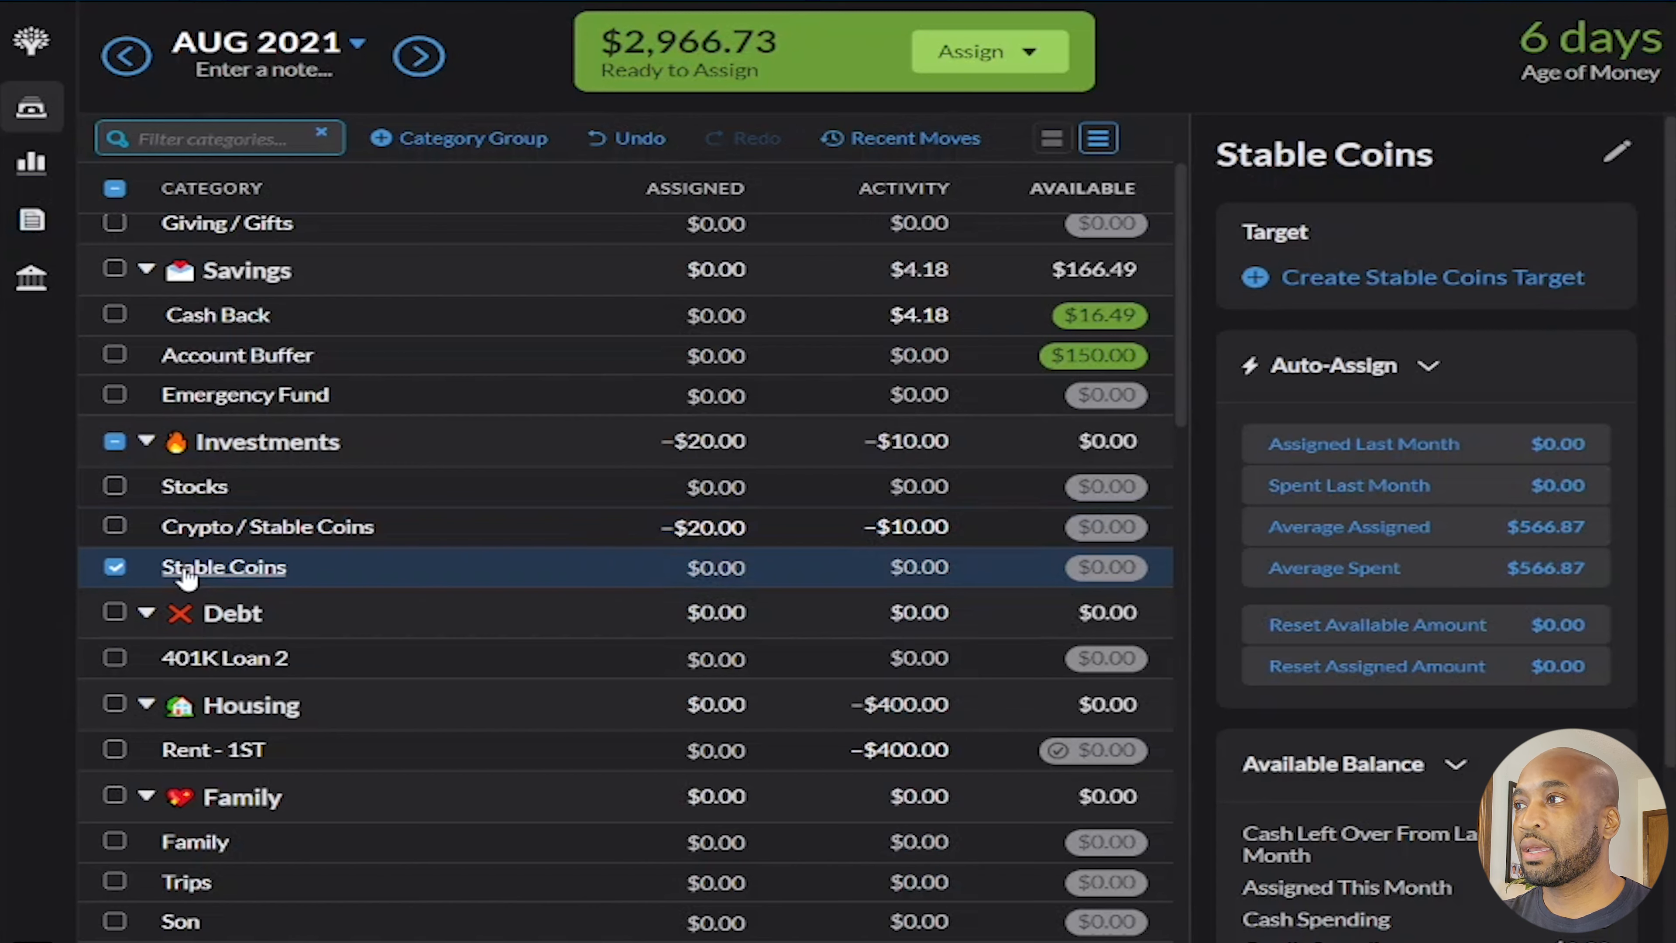
click(188, 571)
click(164, 708)
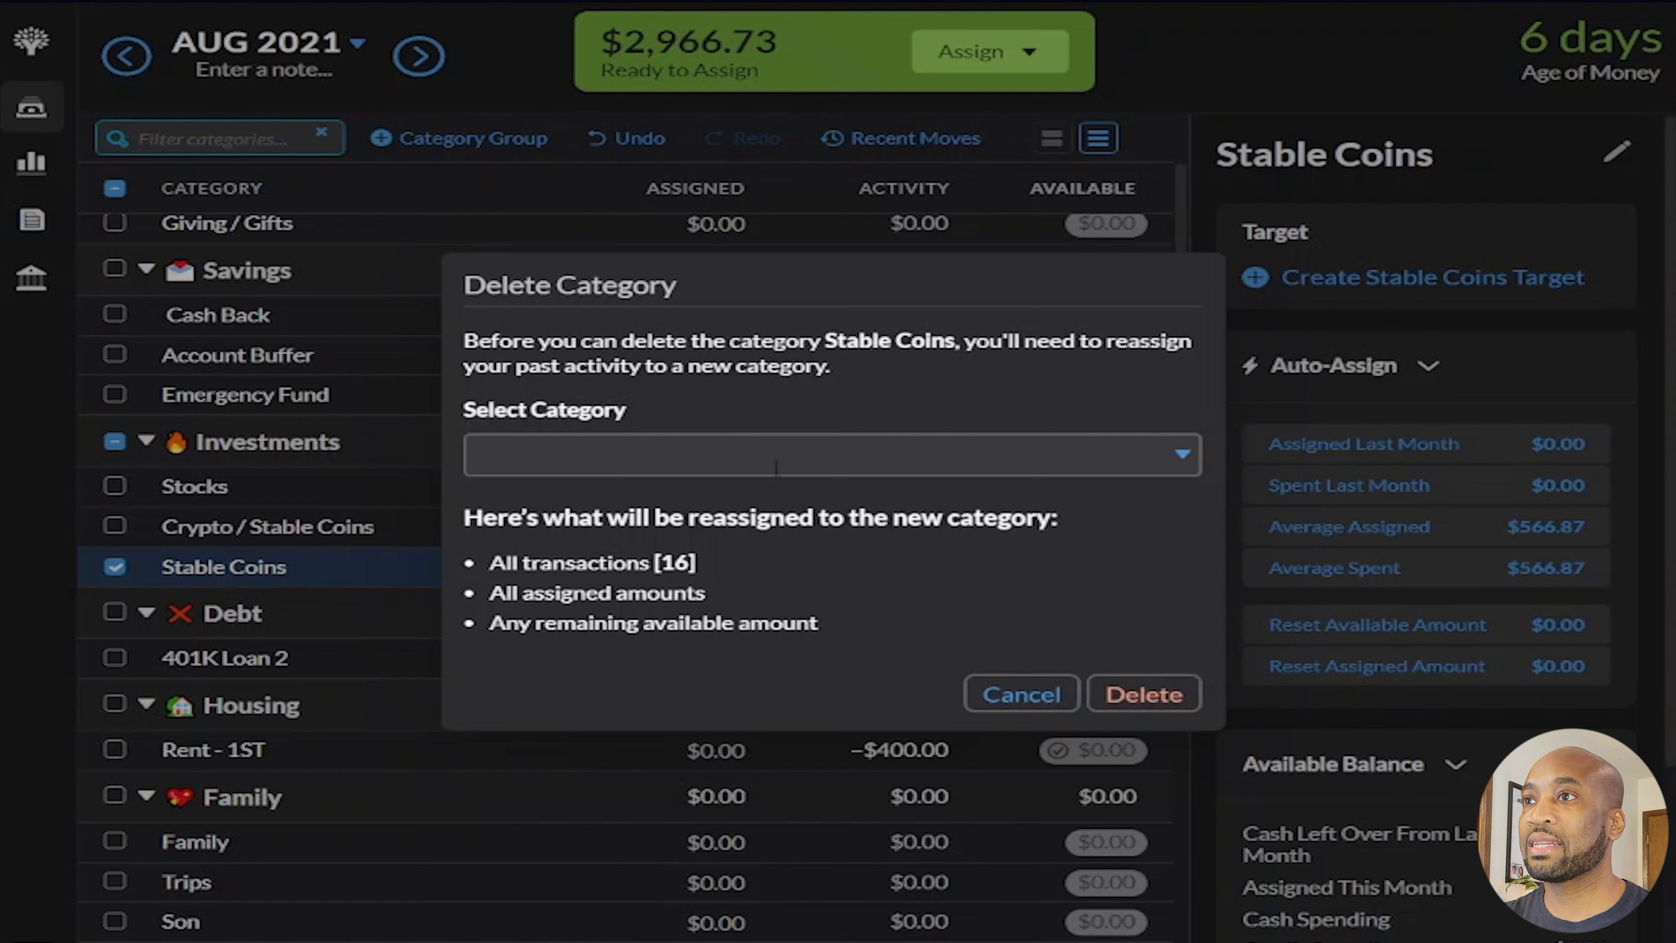
click(1155, 445)
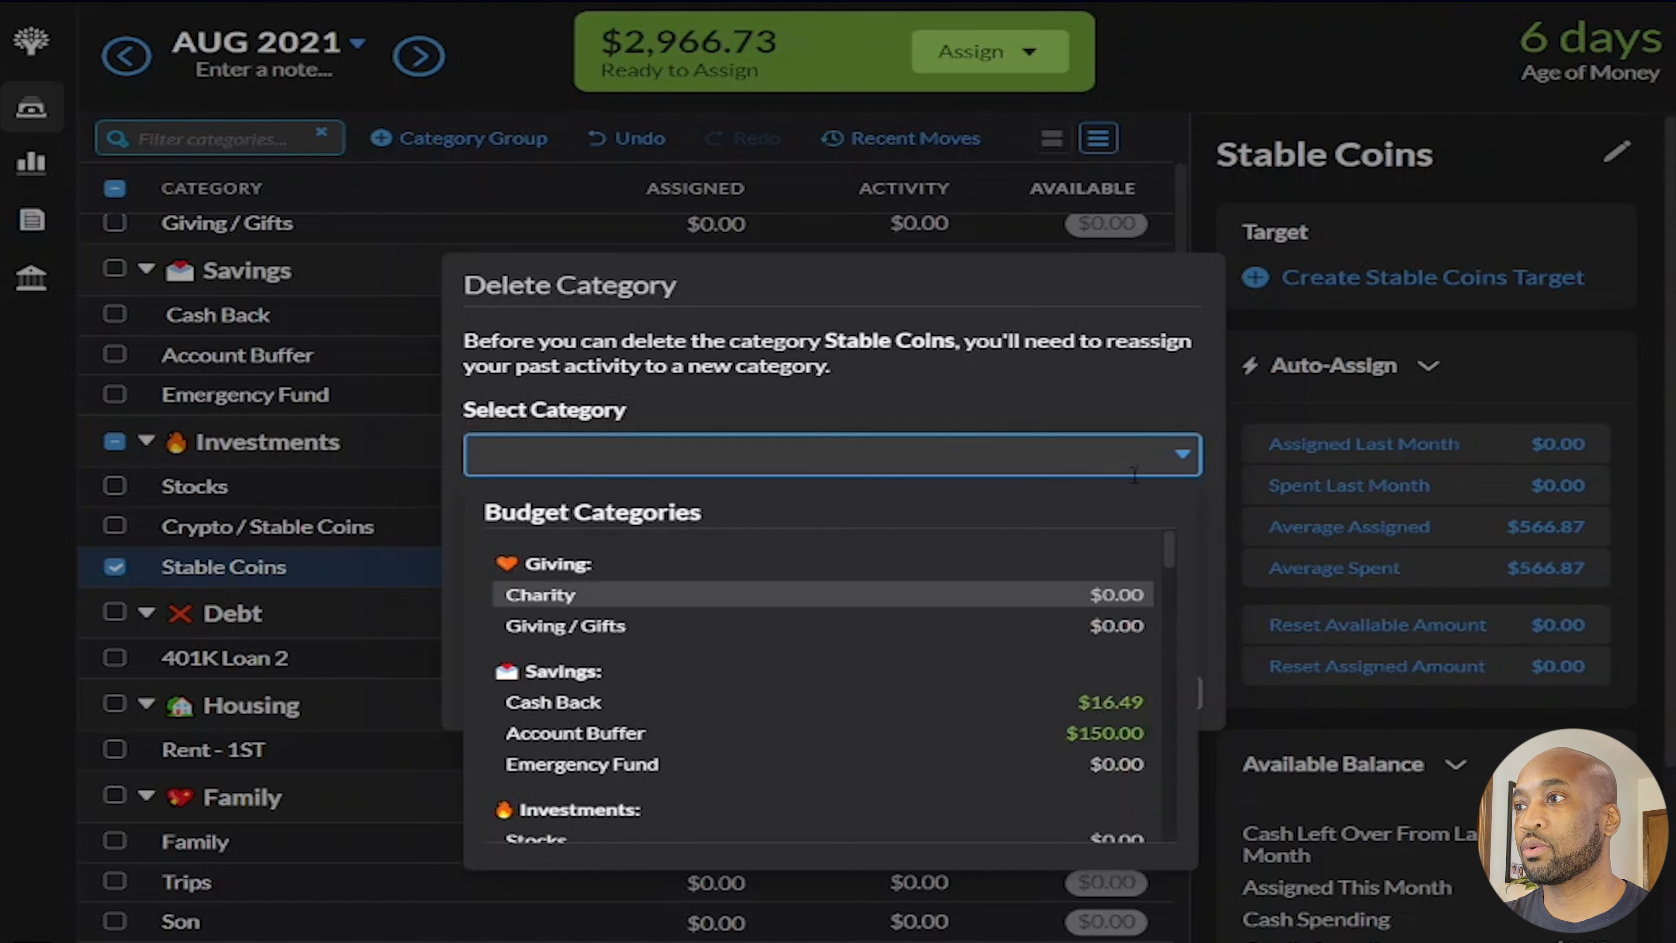
scroll(825, 680, down, 3)
click(653, 698)
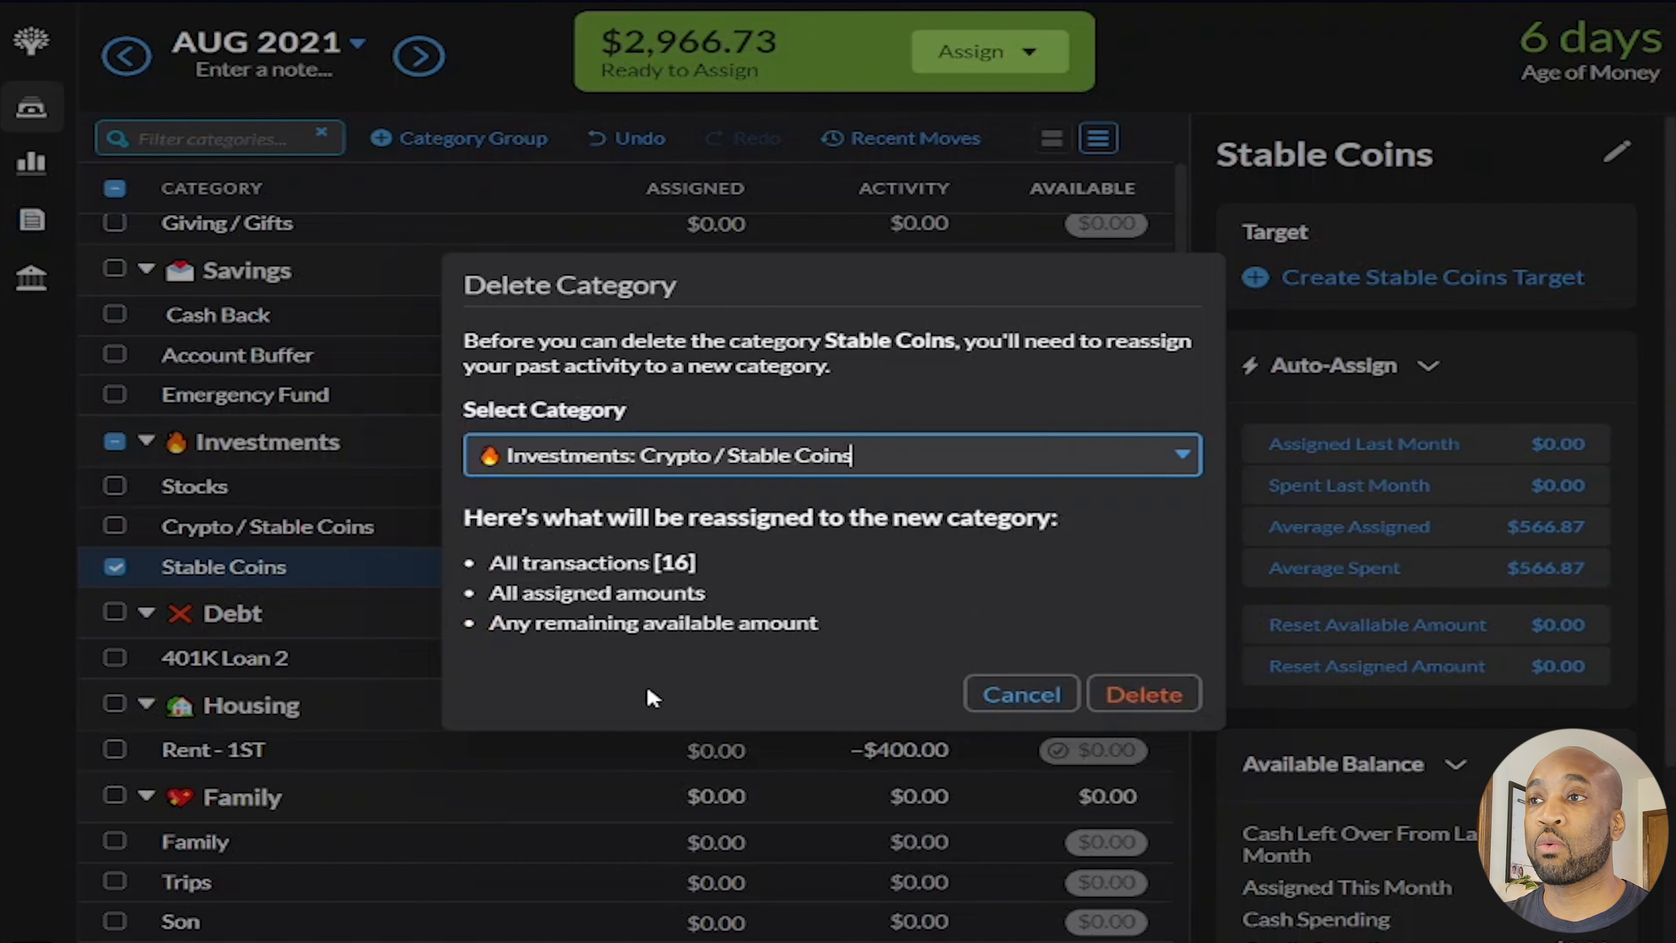
click(1132, 694)
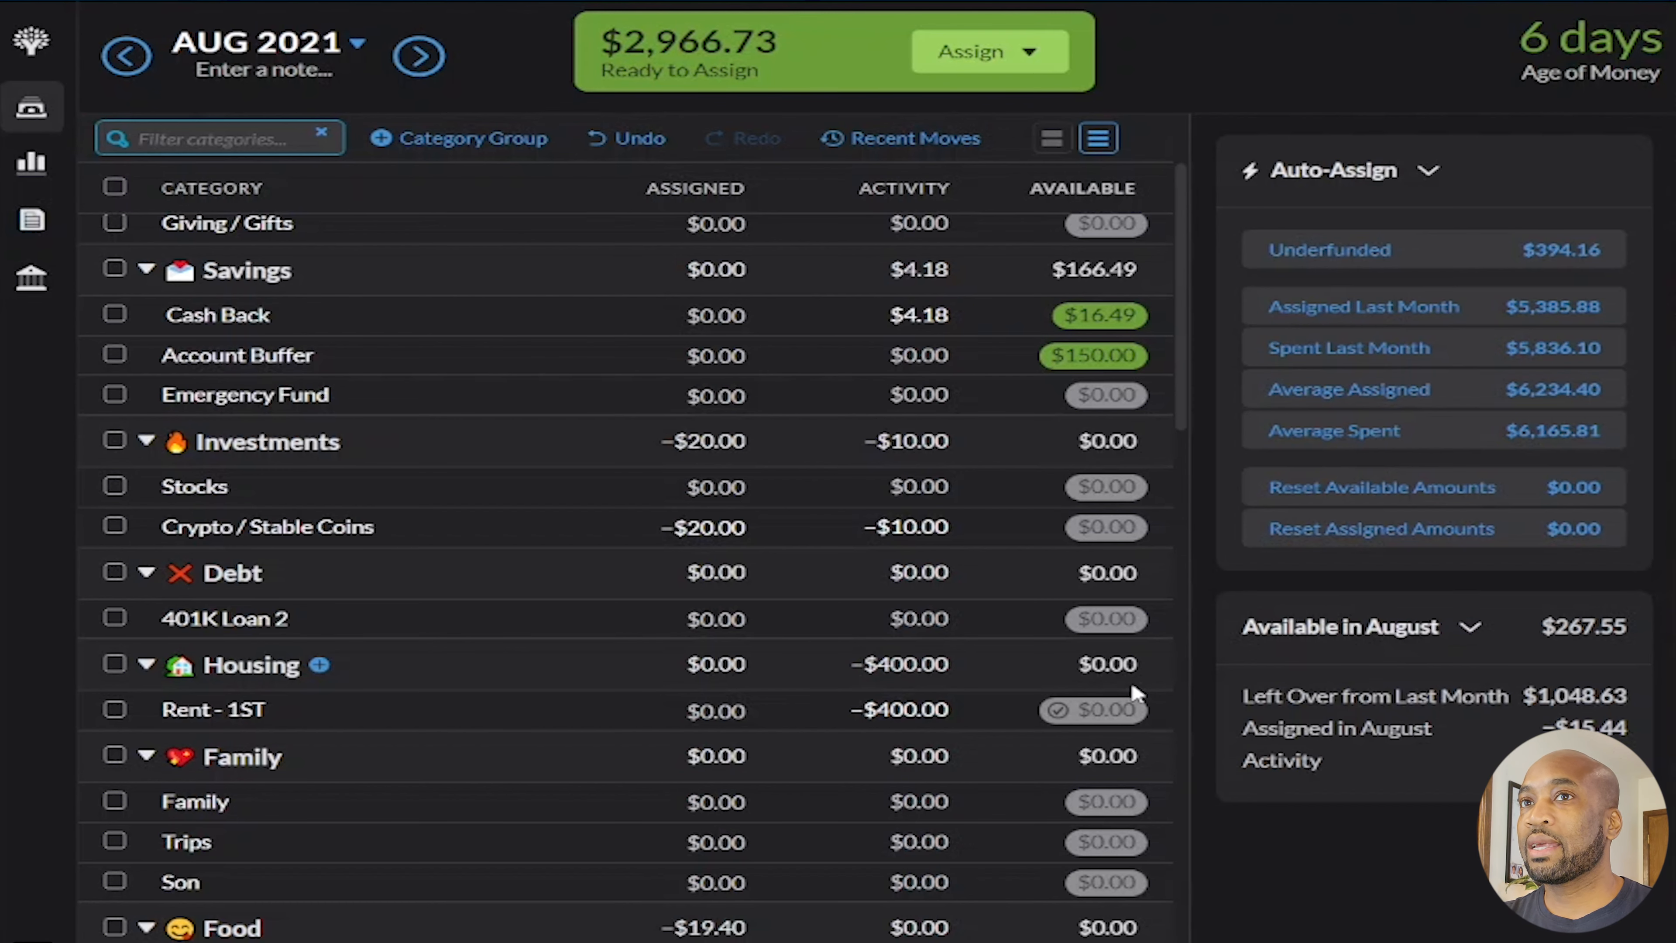
In the Giving group, assign $334 to Charity and $86 to Giving / Gifts for August 2021
scroll(1116, 644, up, 3)
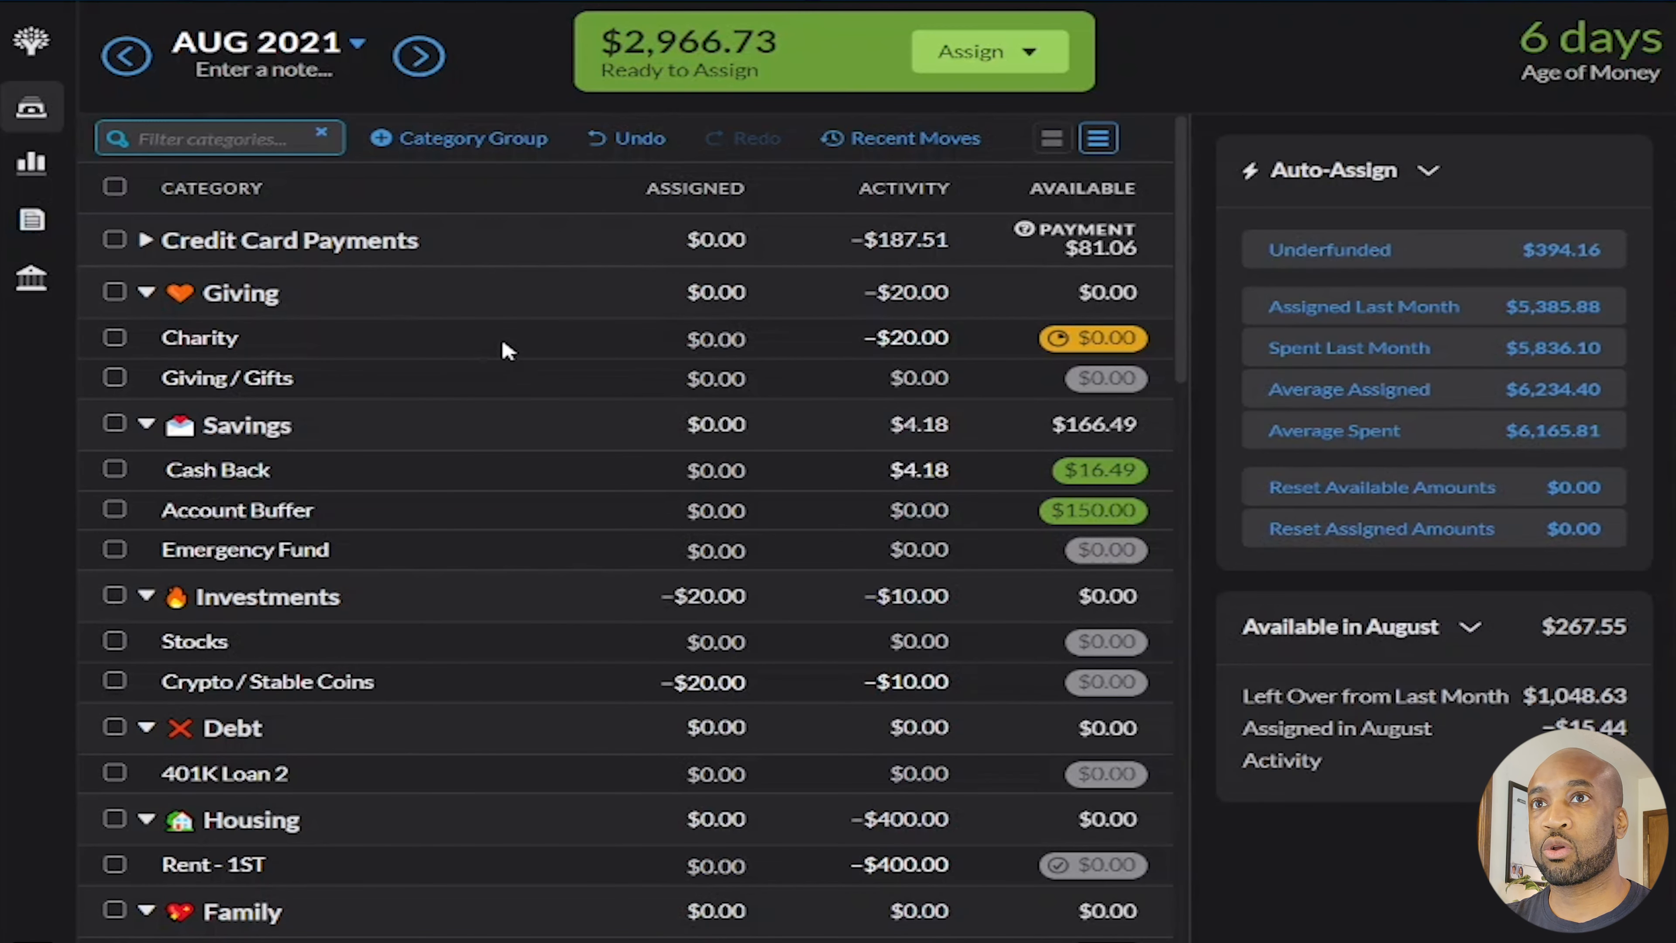
click(713, 338)
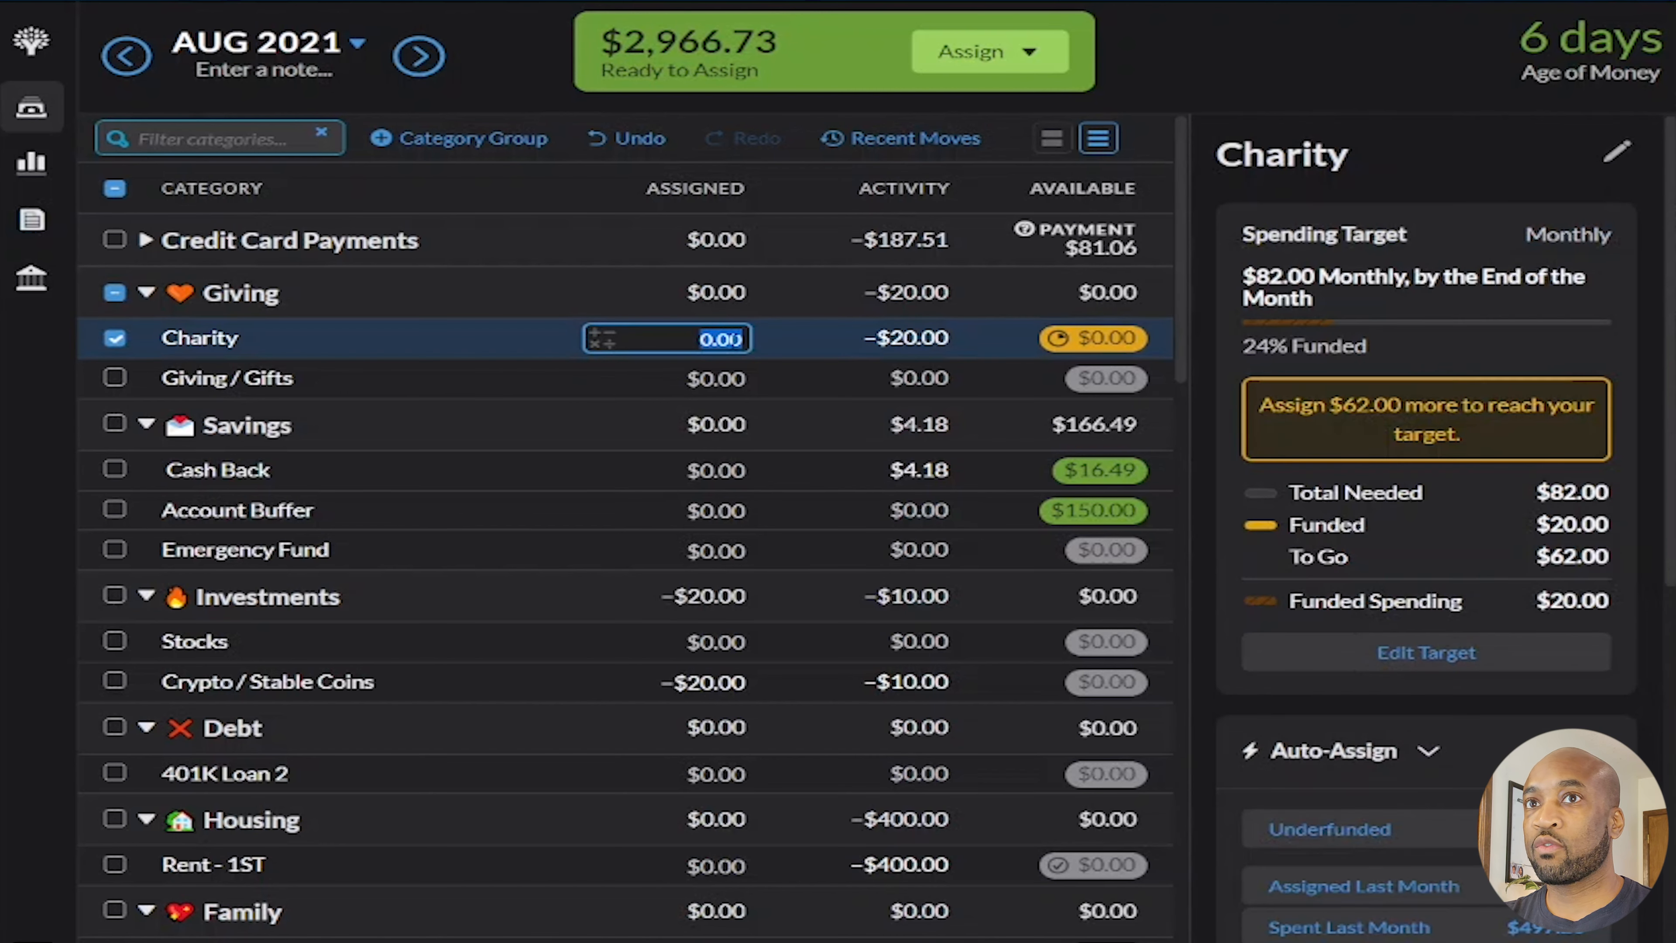
text(334)
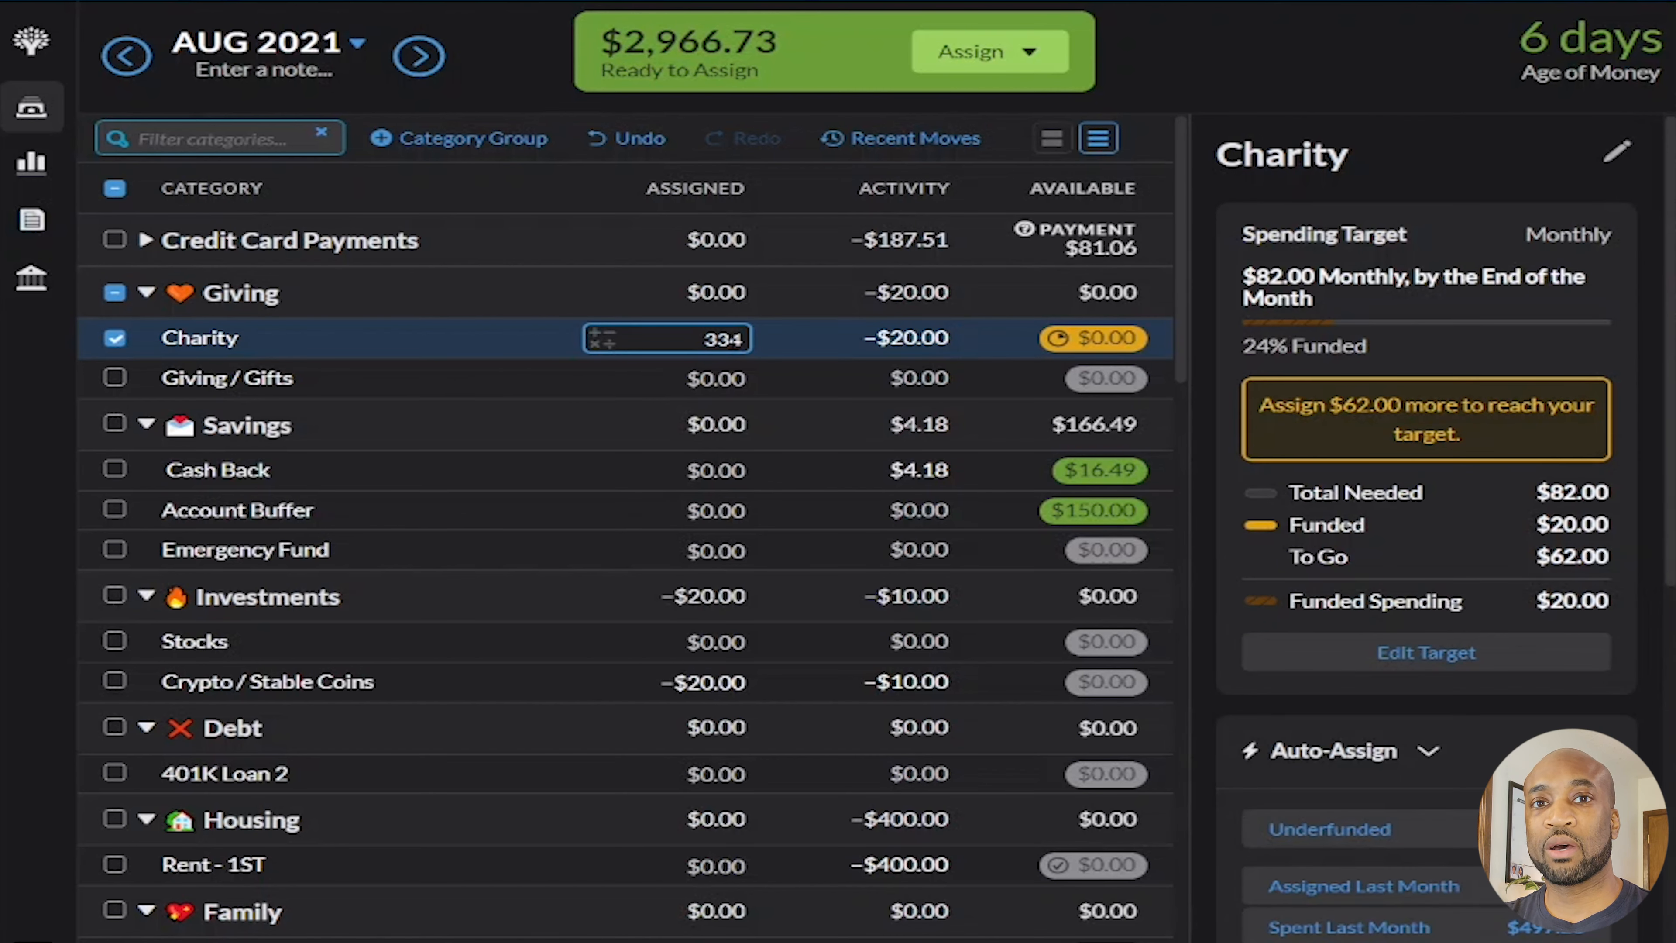
key(Return)
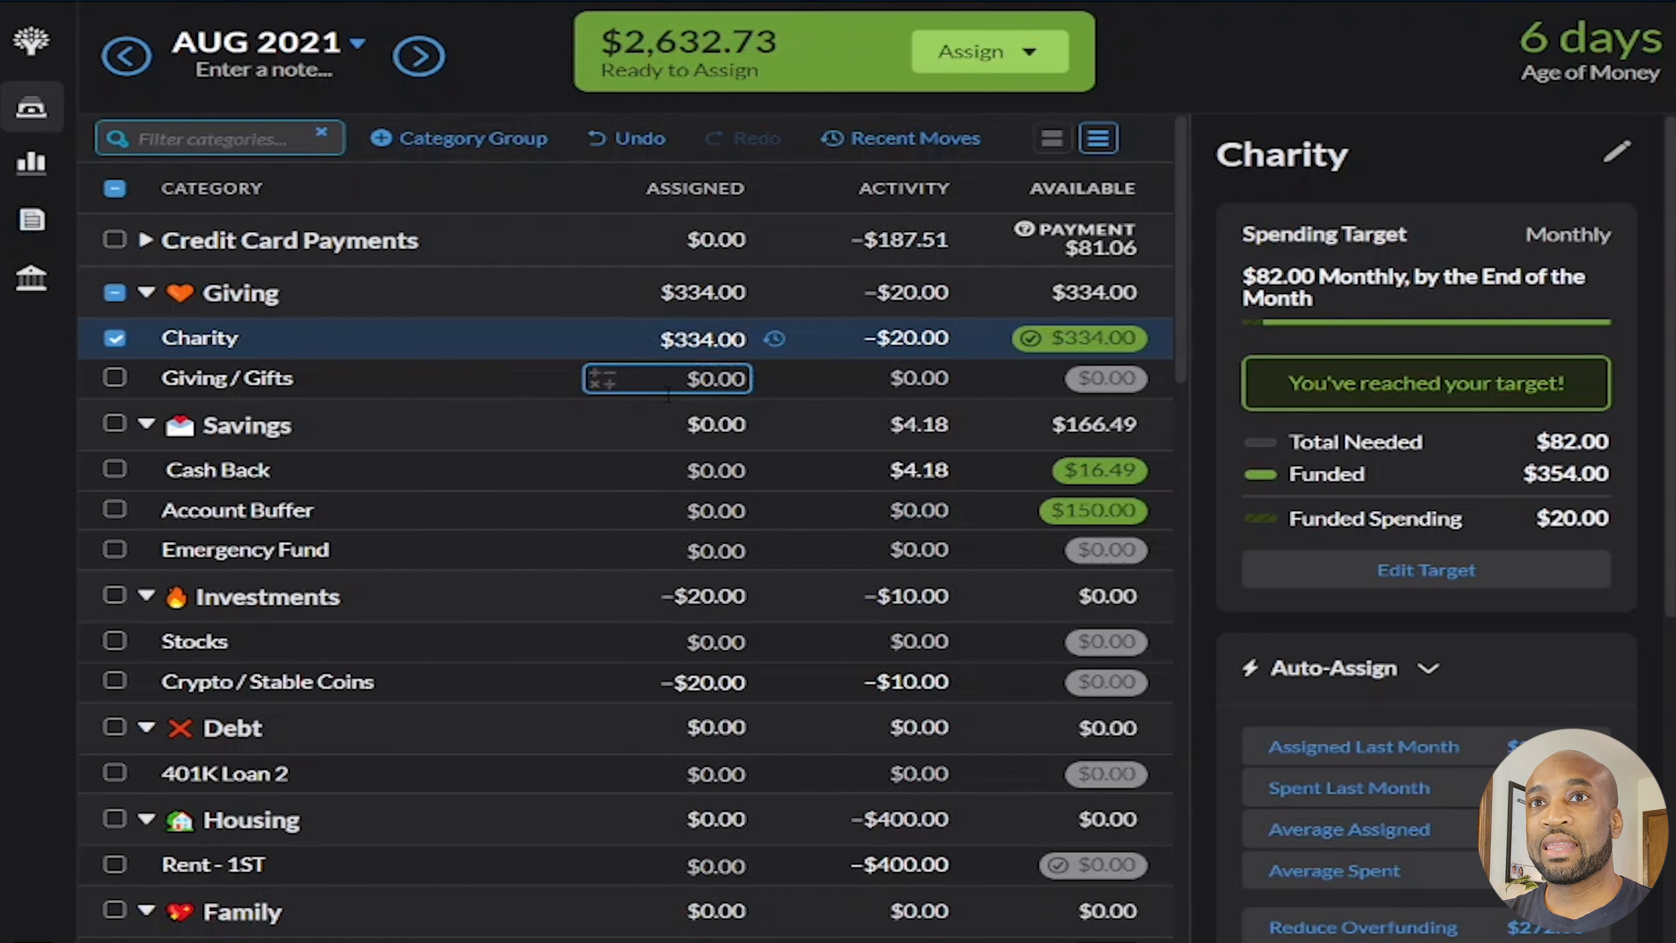
click(707, 390)
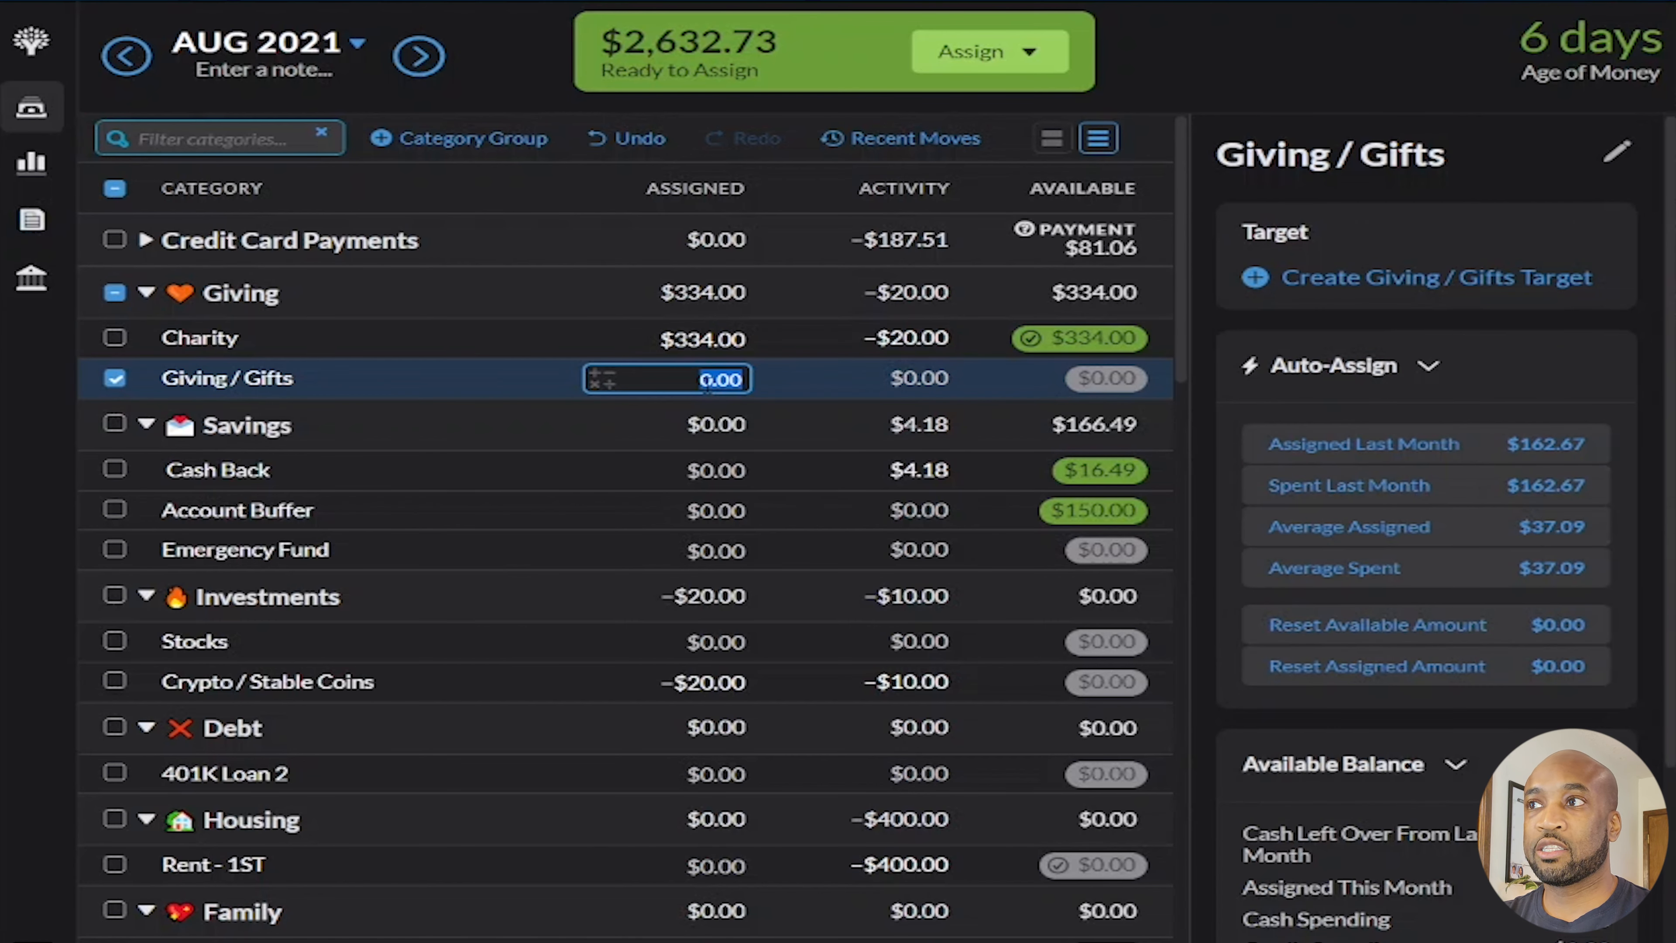
text(86)
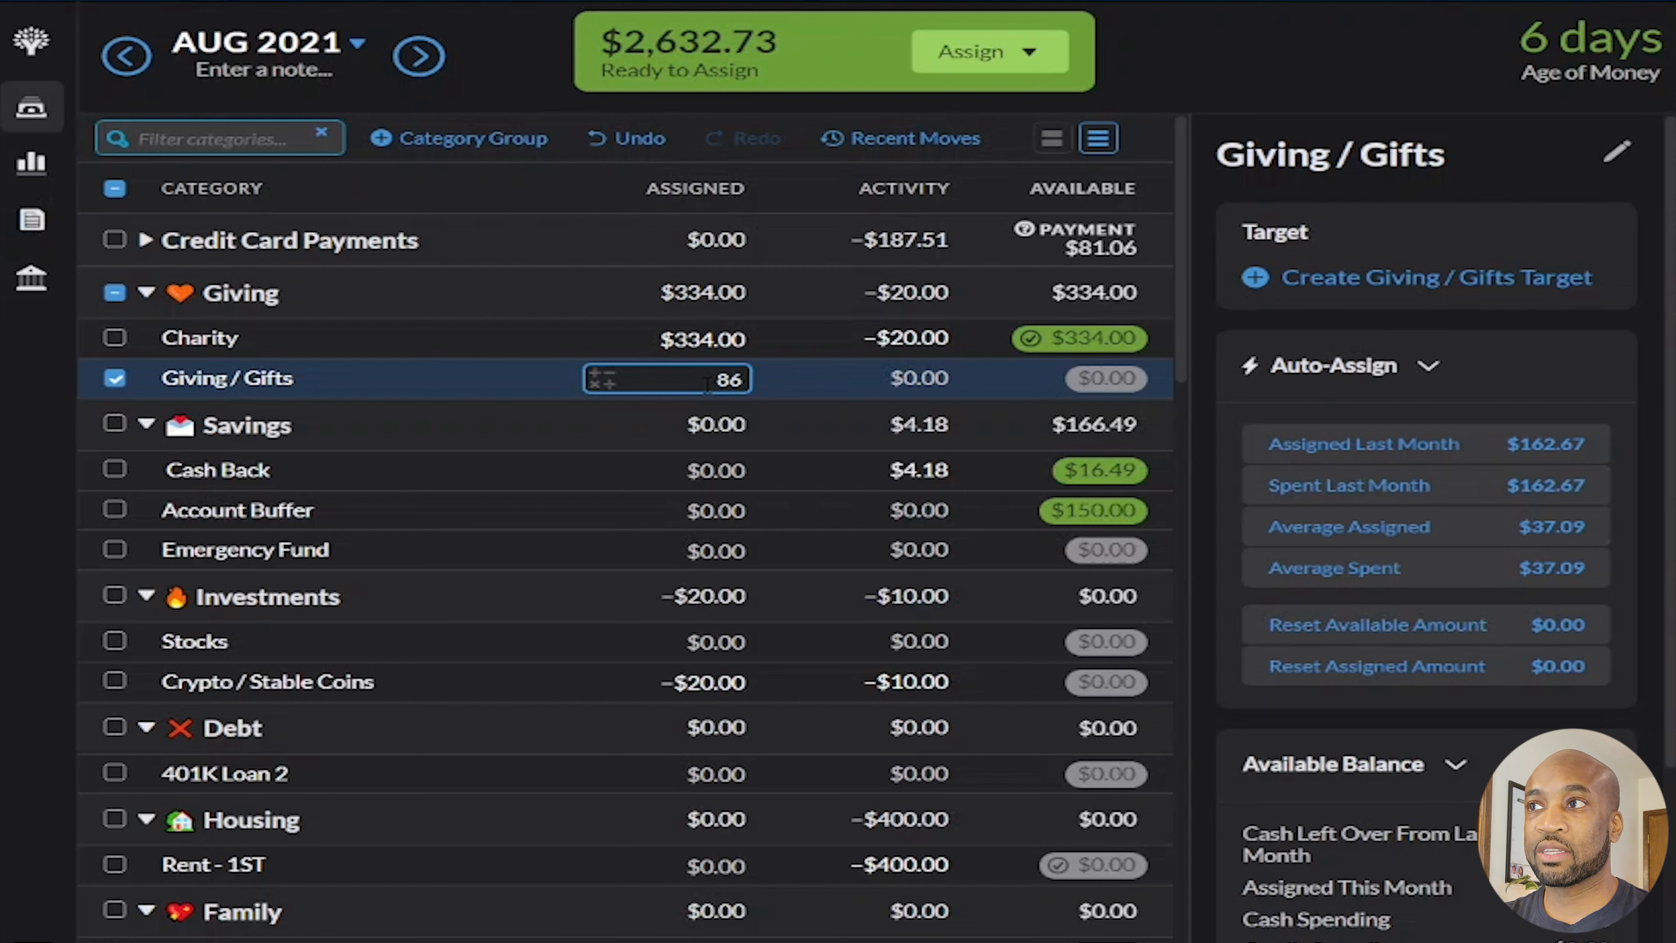
key(Return)
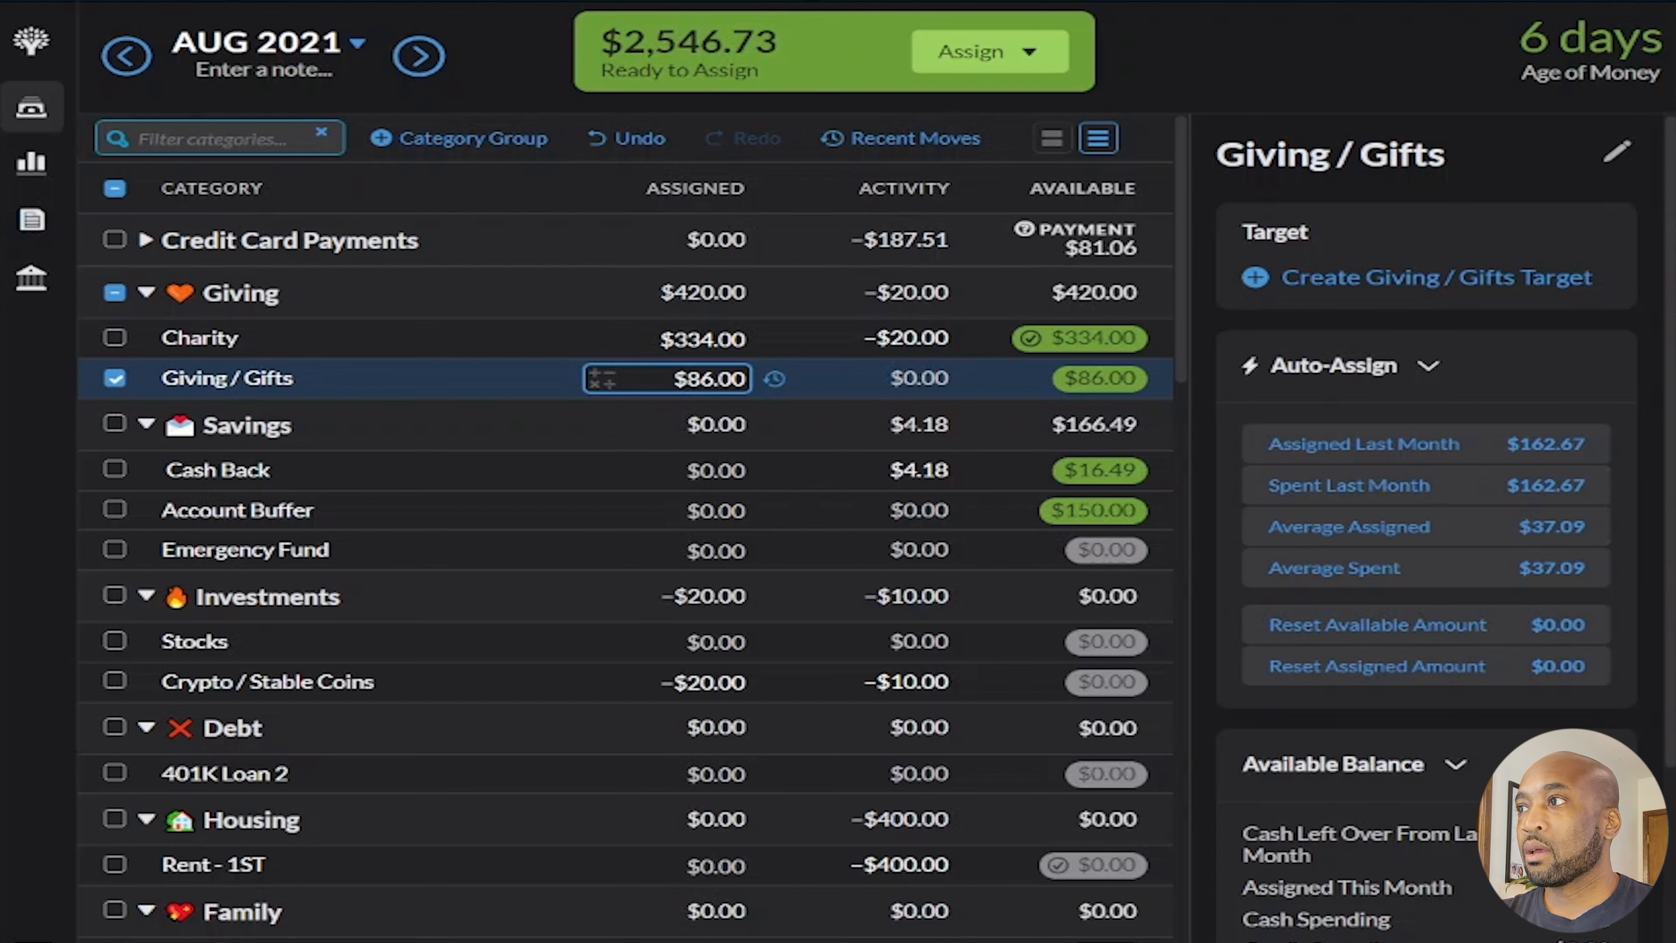
Skip the Savings categories and assign $30 to Stocks in the Investments group
key(Return)
key(Return)
key(Return)
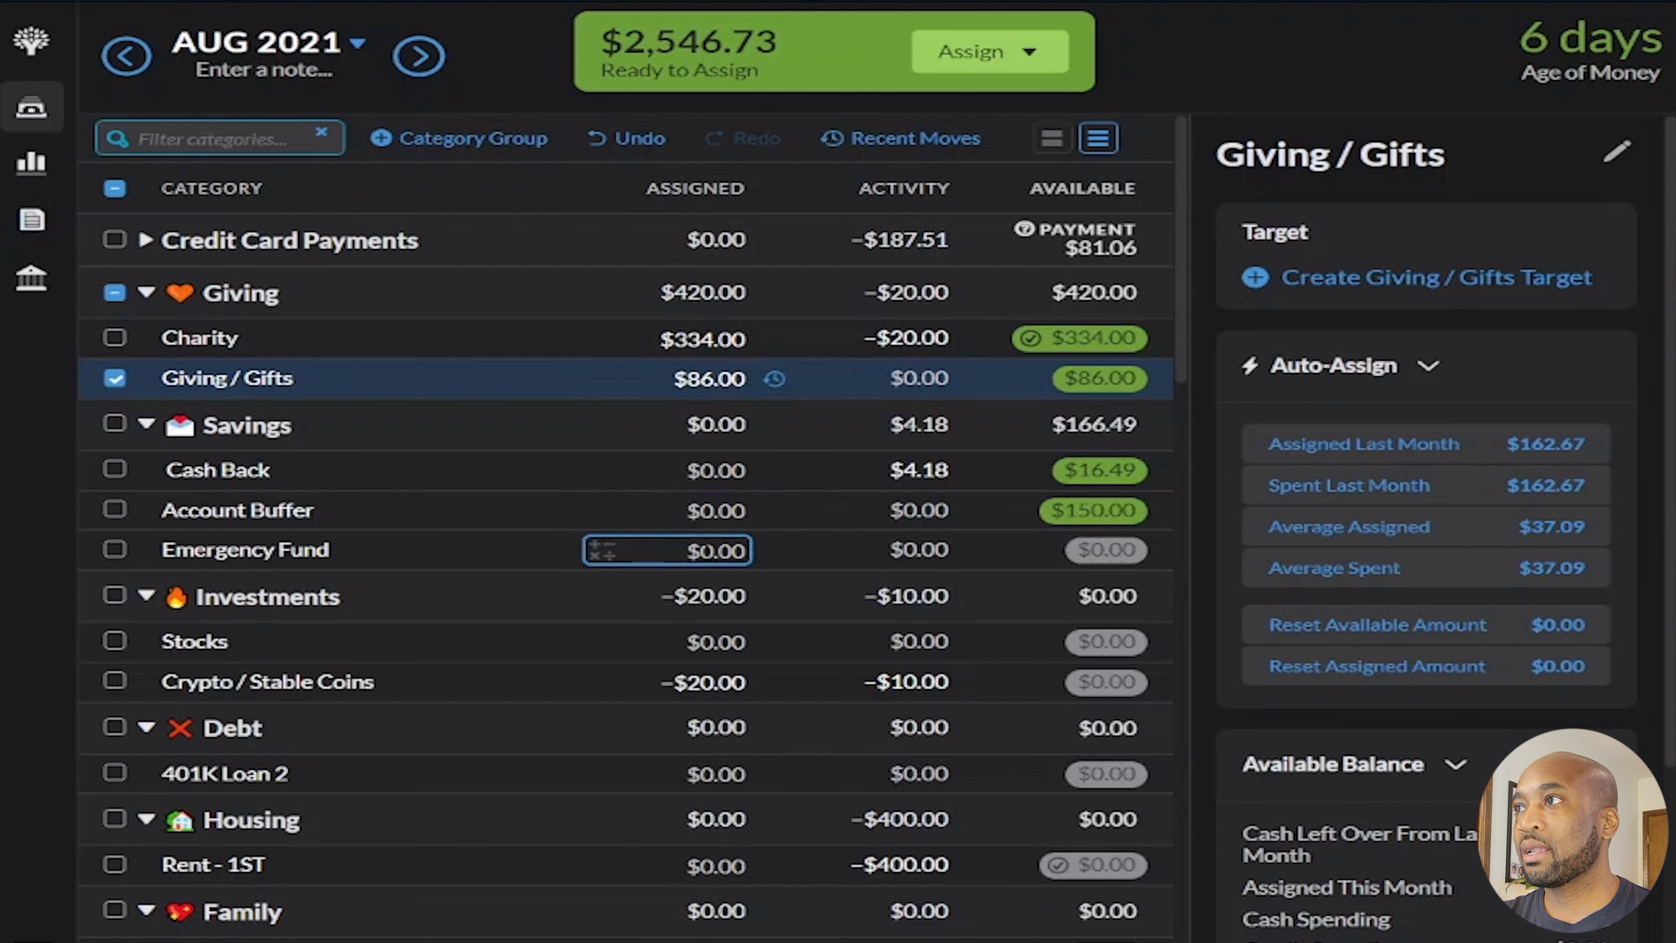
scroll(697, 487, down, 3)
key(Return)
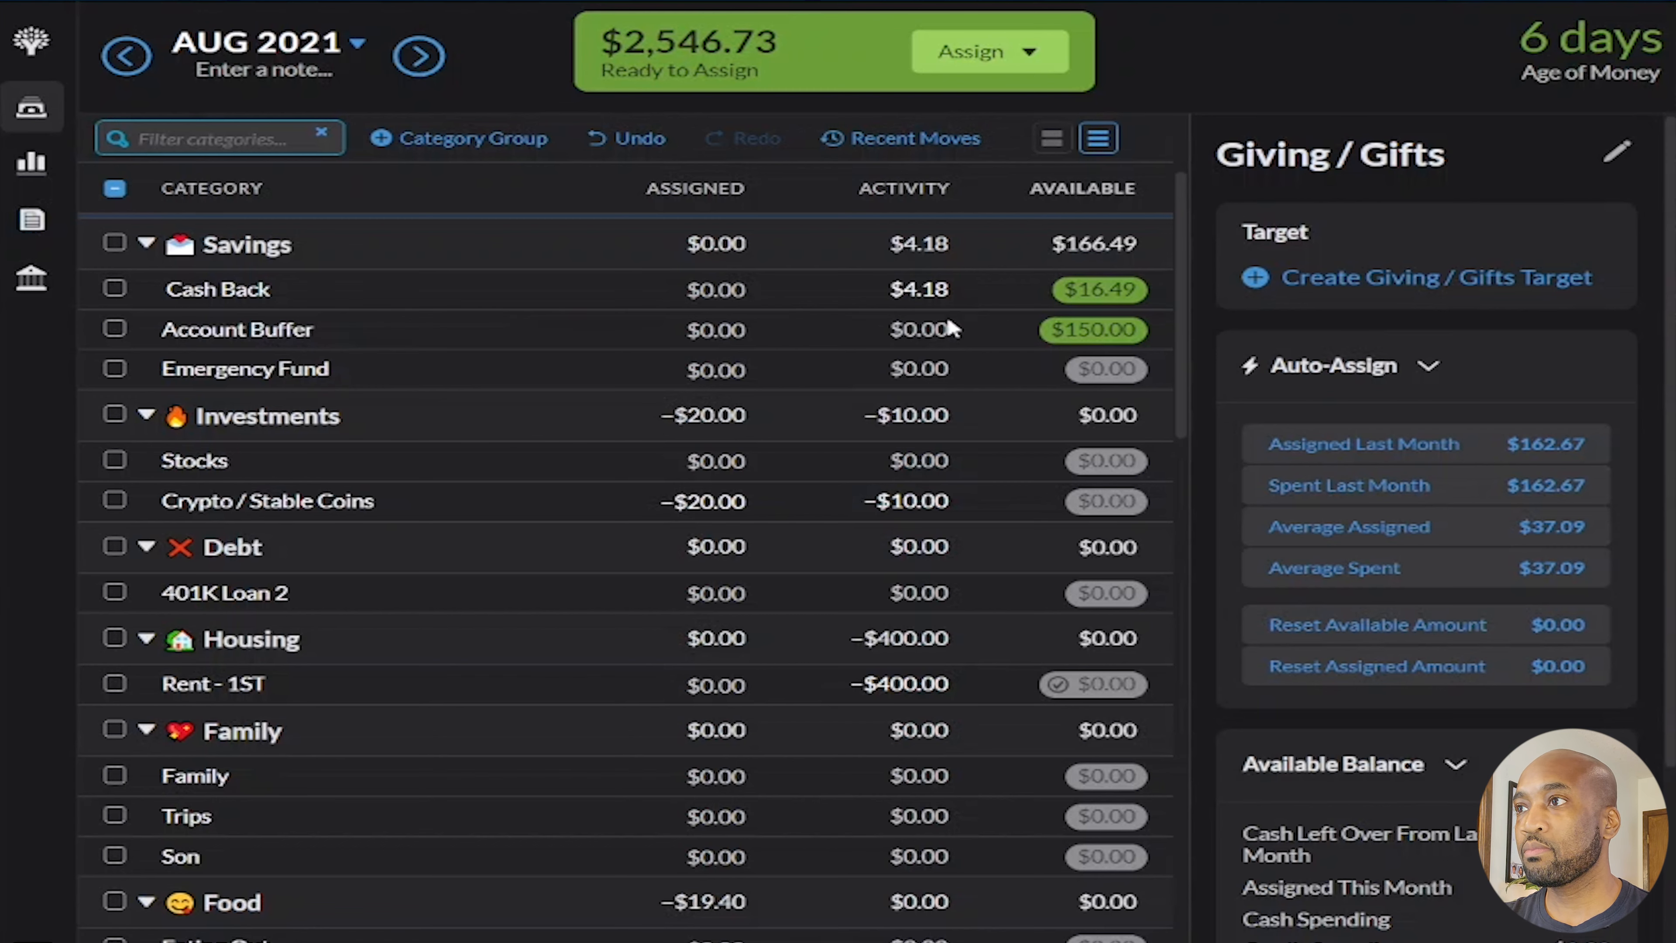
click(693, 461)
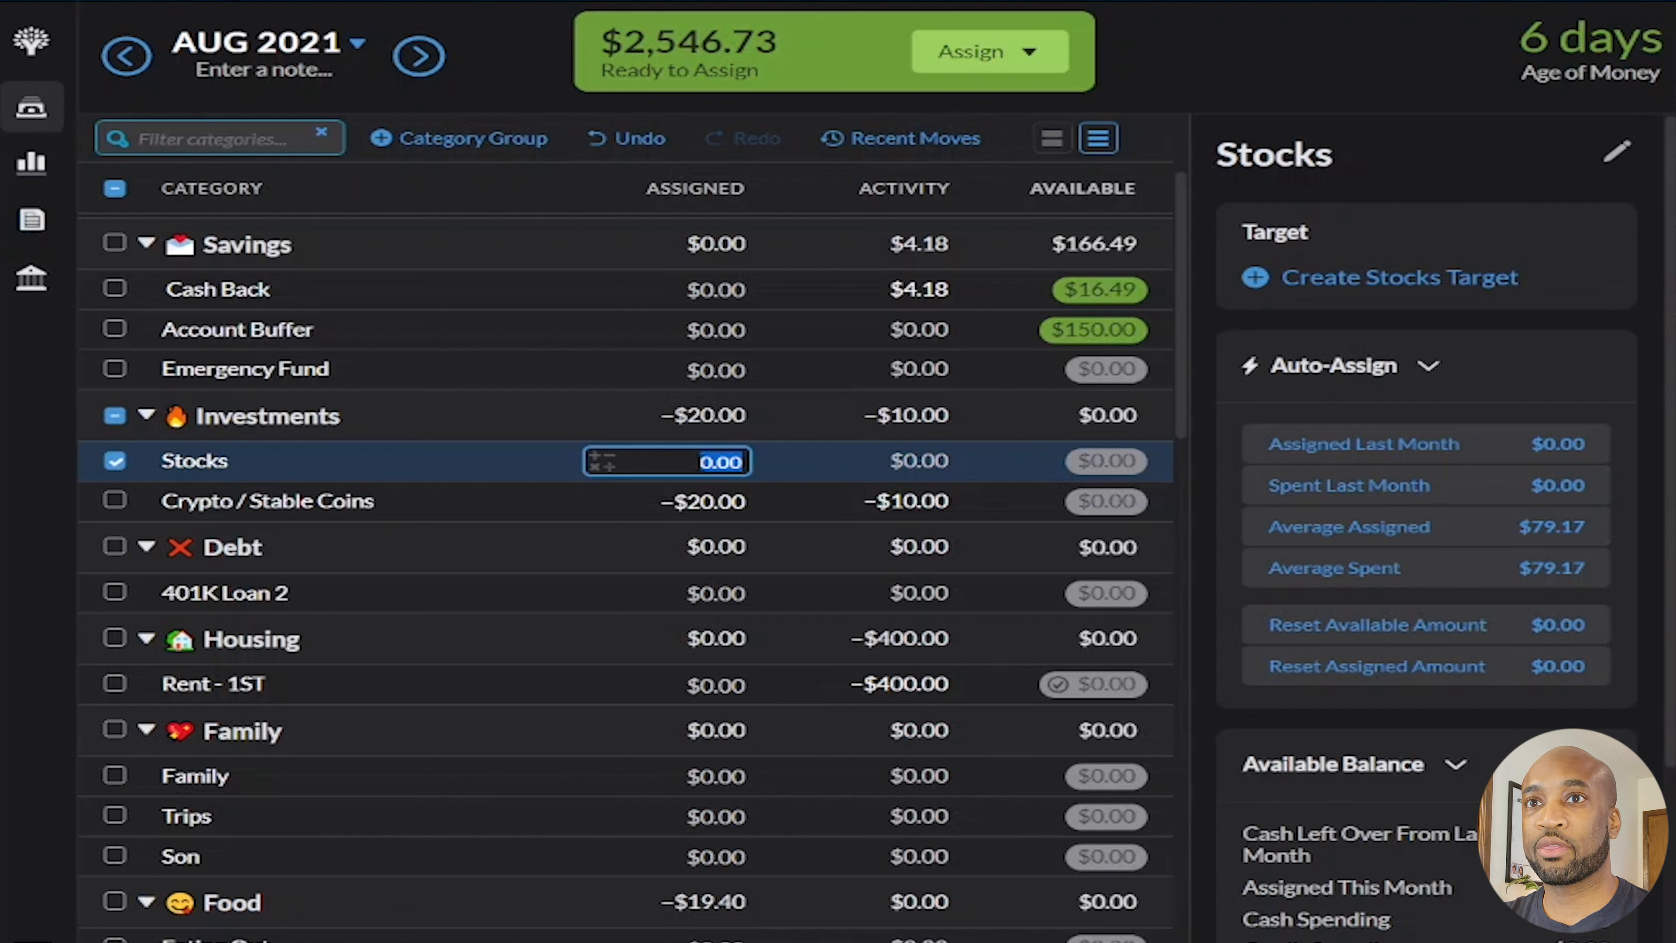
text(30)
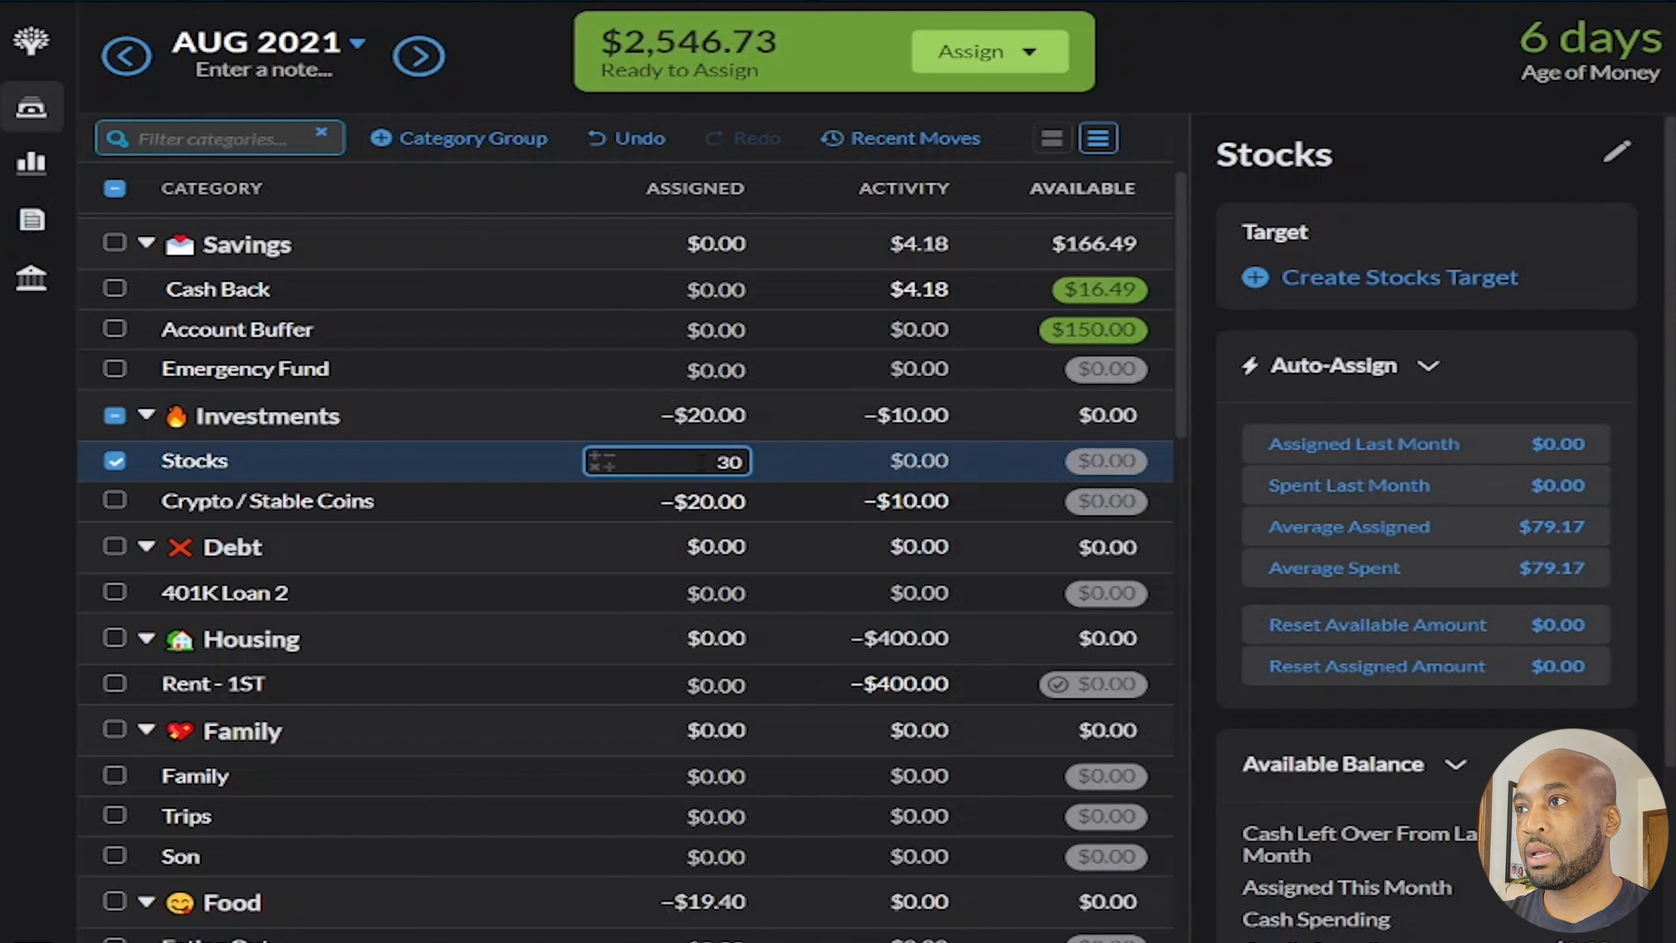
key(Return)
Add $100 to the amount already assigned to Crypto / Stable Coins
click(734, 501)
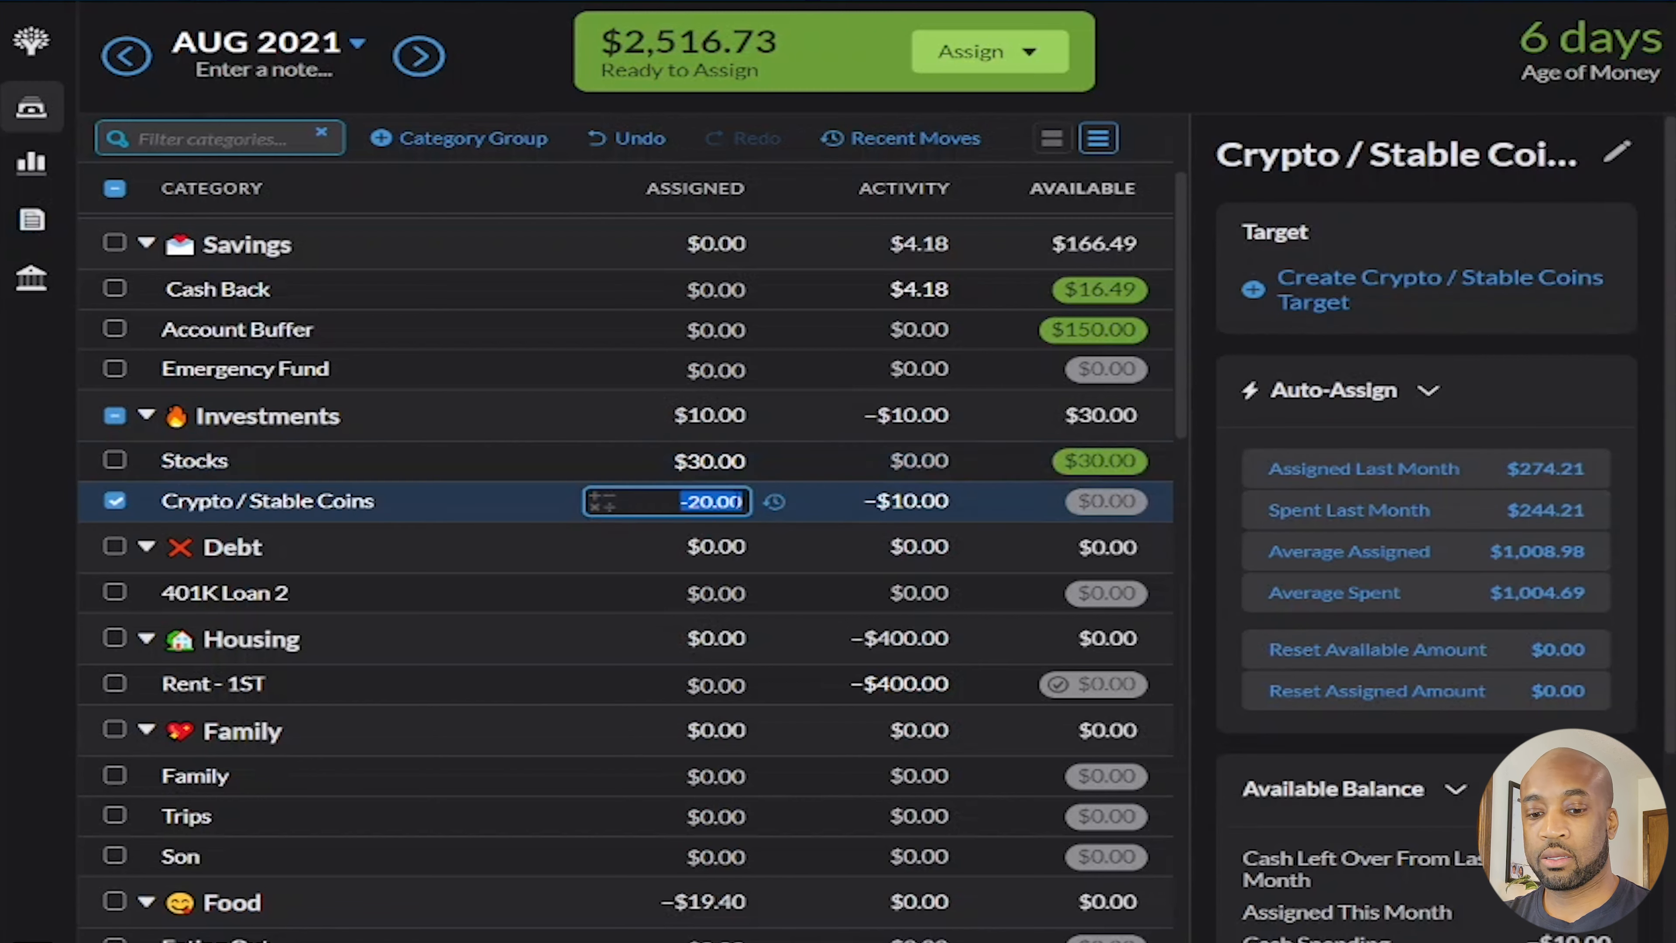
click(740, 501)
text(+100)
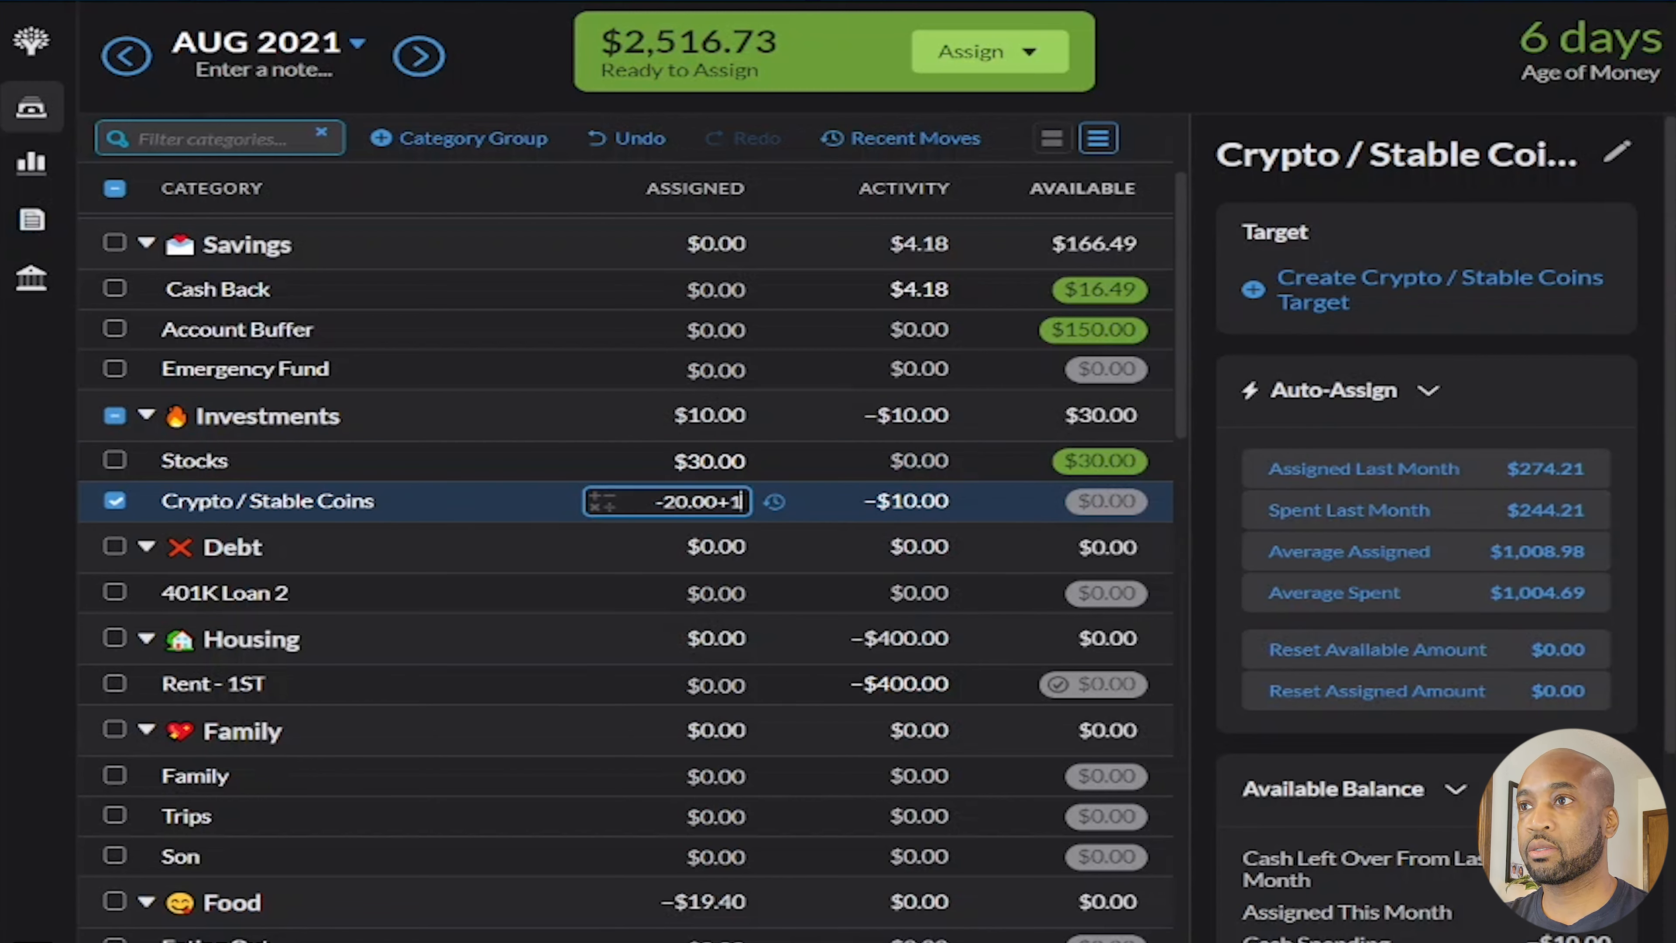
key(Return)
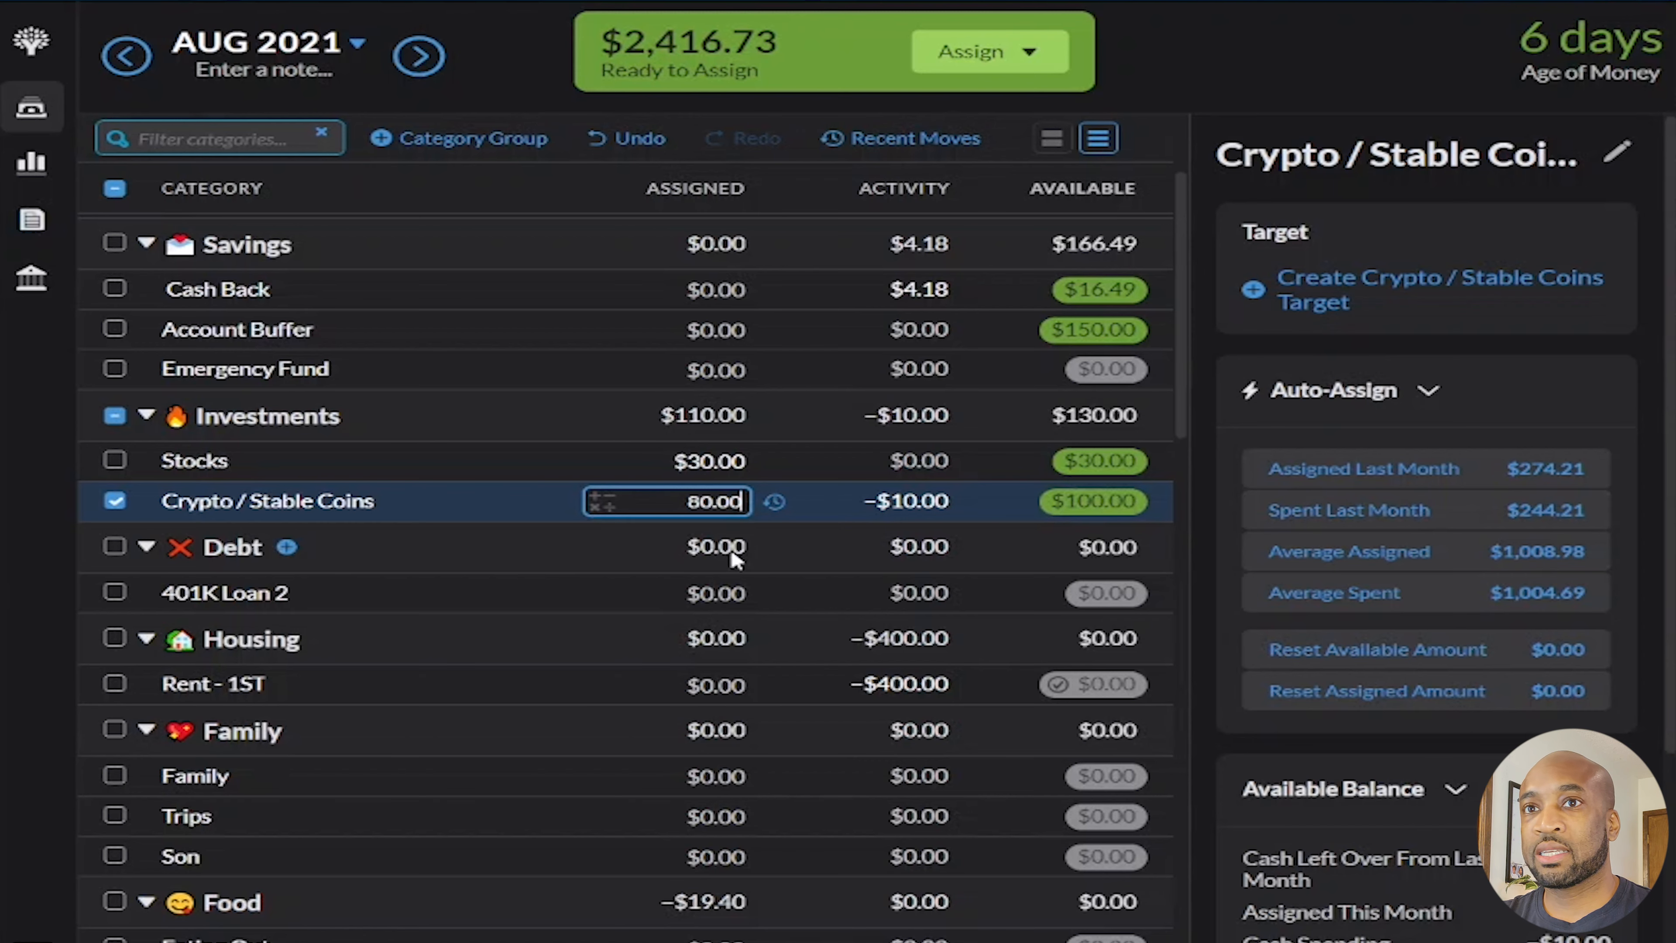
Assign $500 to the 401K Loan 2 category in the Debt group
scroll(732, 534, down, 1)
click(720, 493)
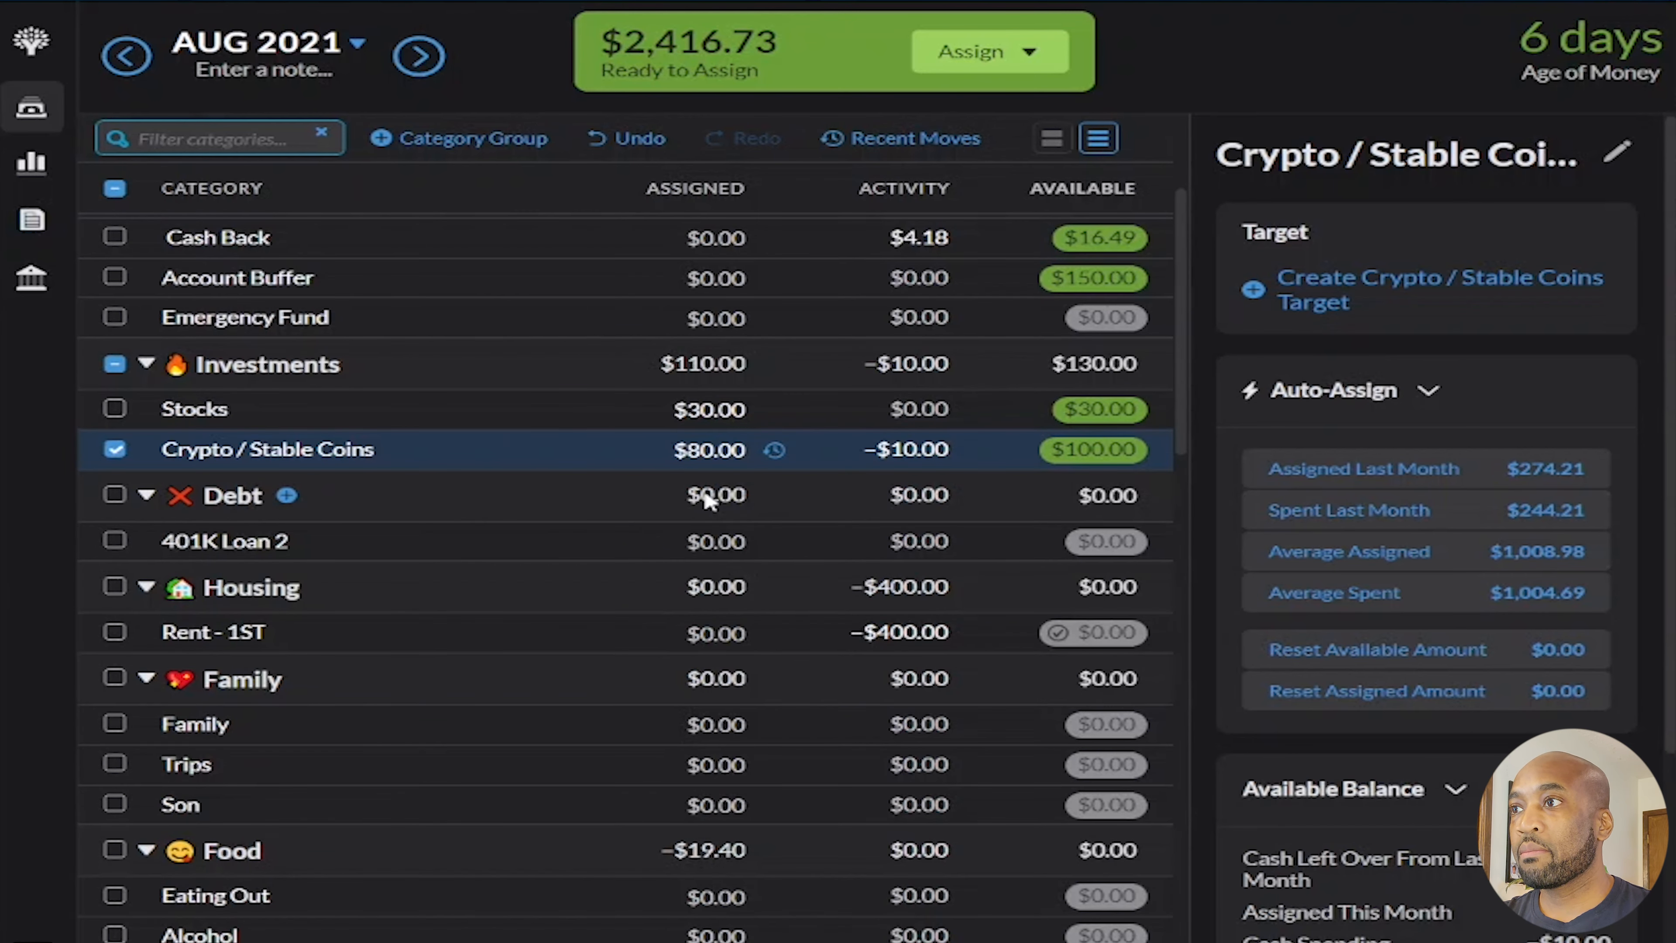
click(713, 540)
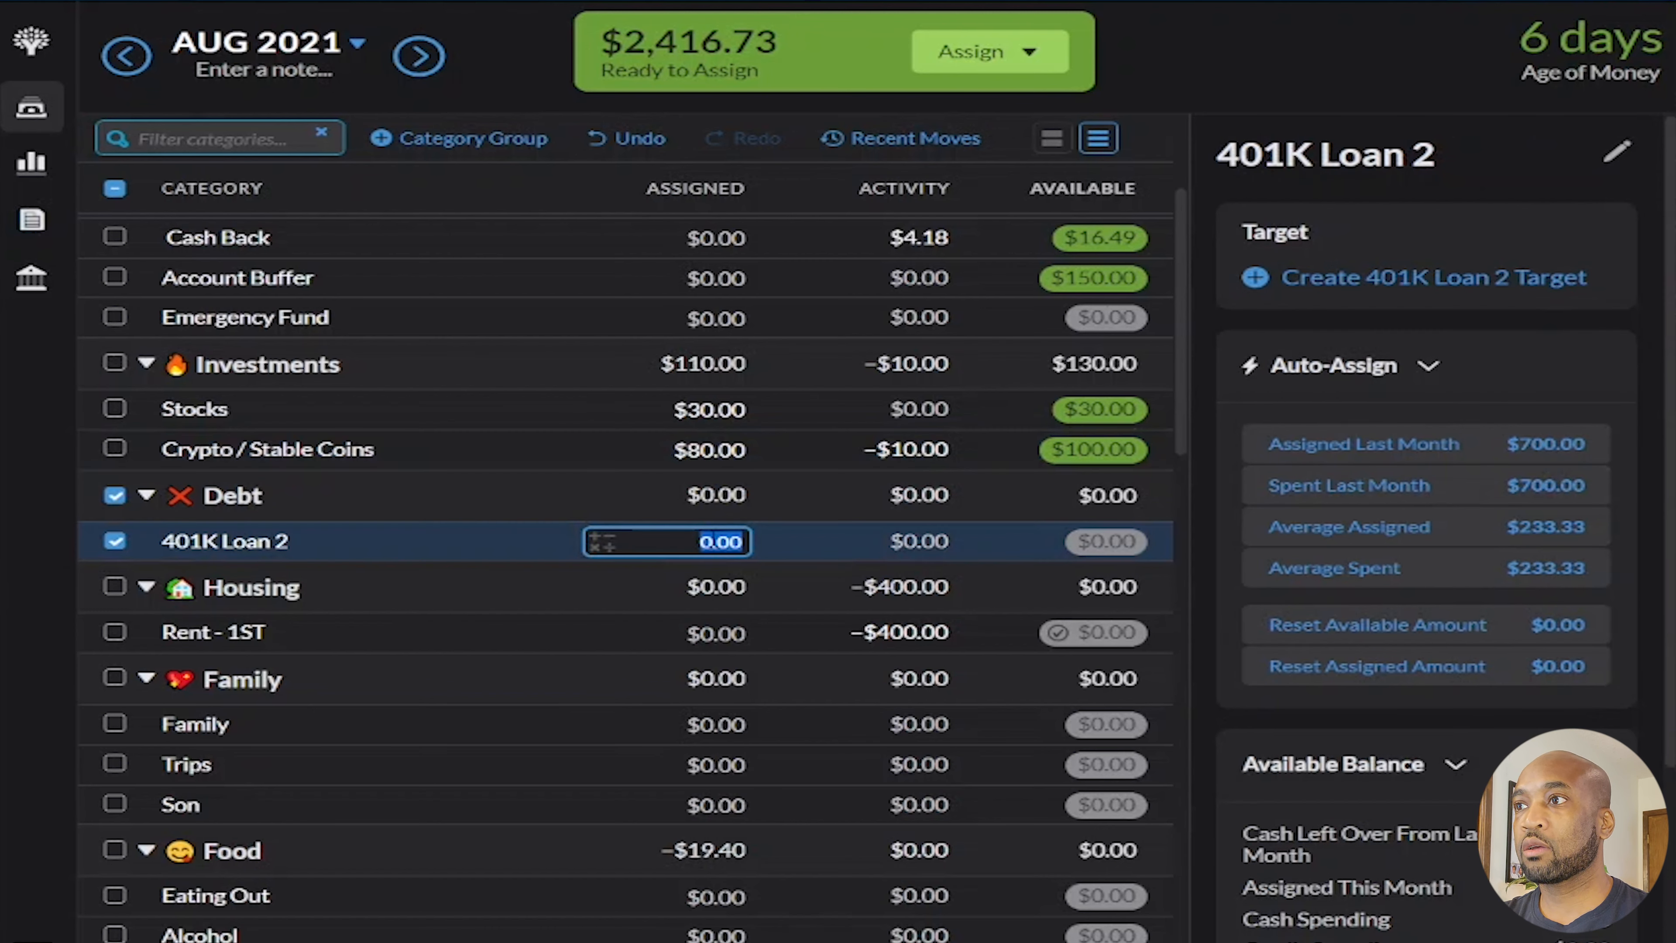
text(500)
key(Return)
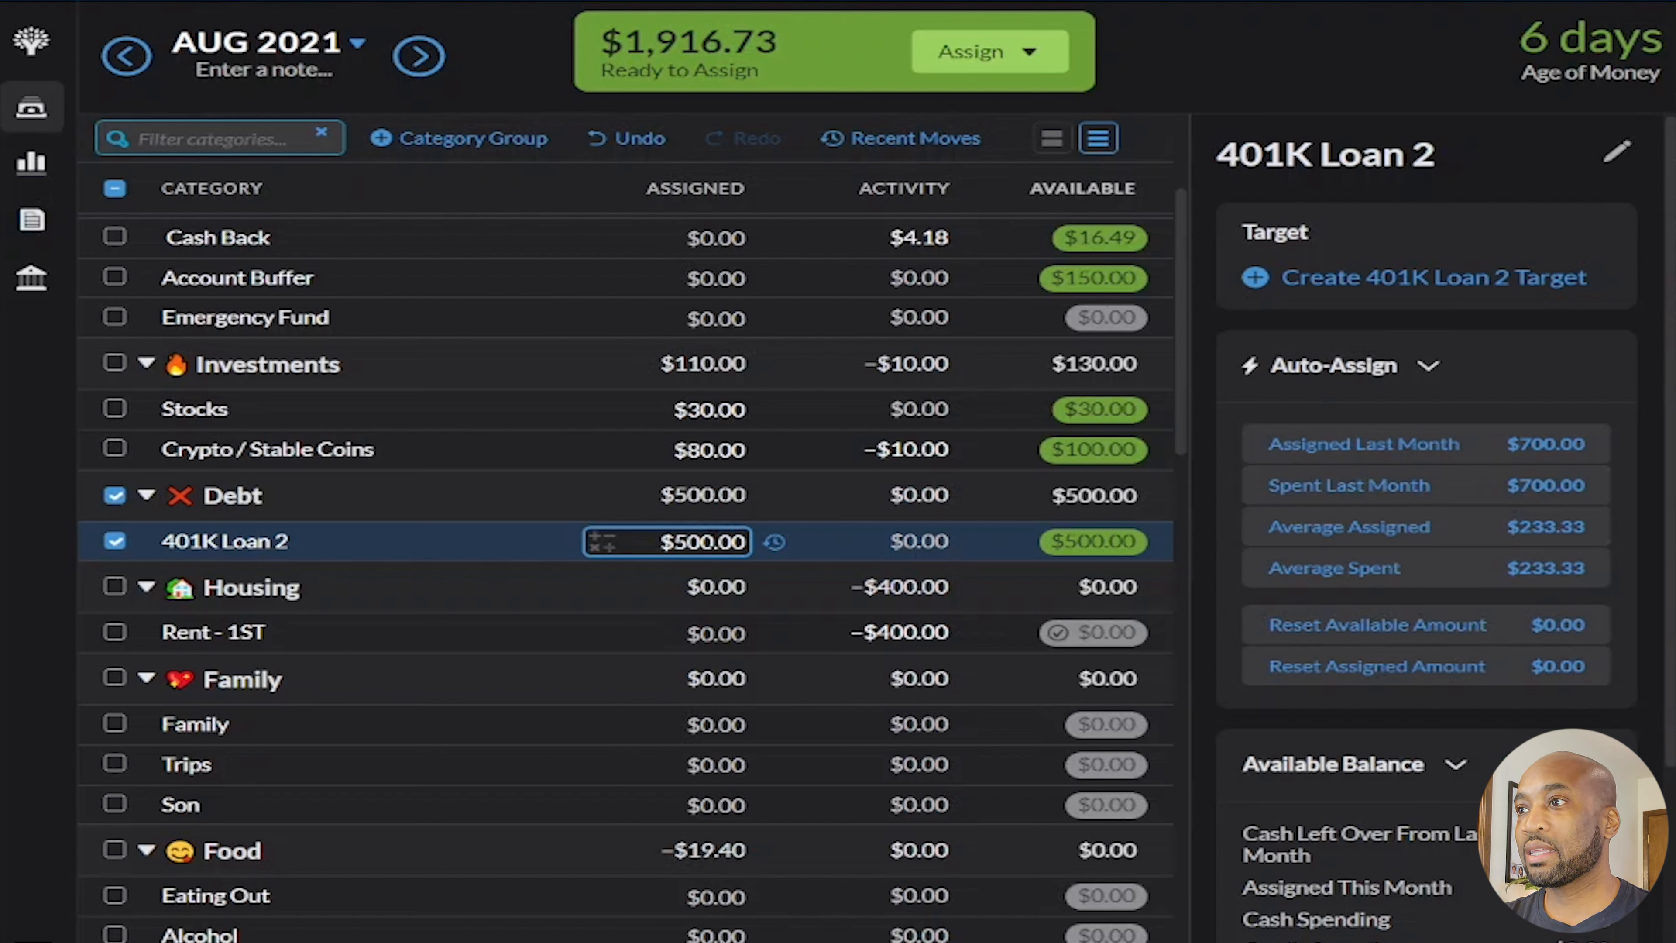
Leave Rent - 1ST as it is and assign $850 to the Family category in the Family group
click(704, 632)
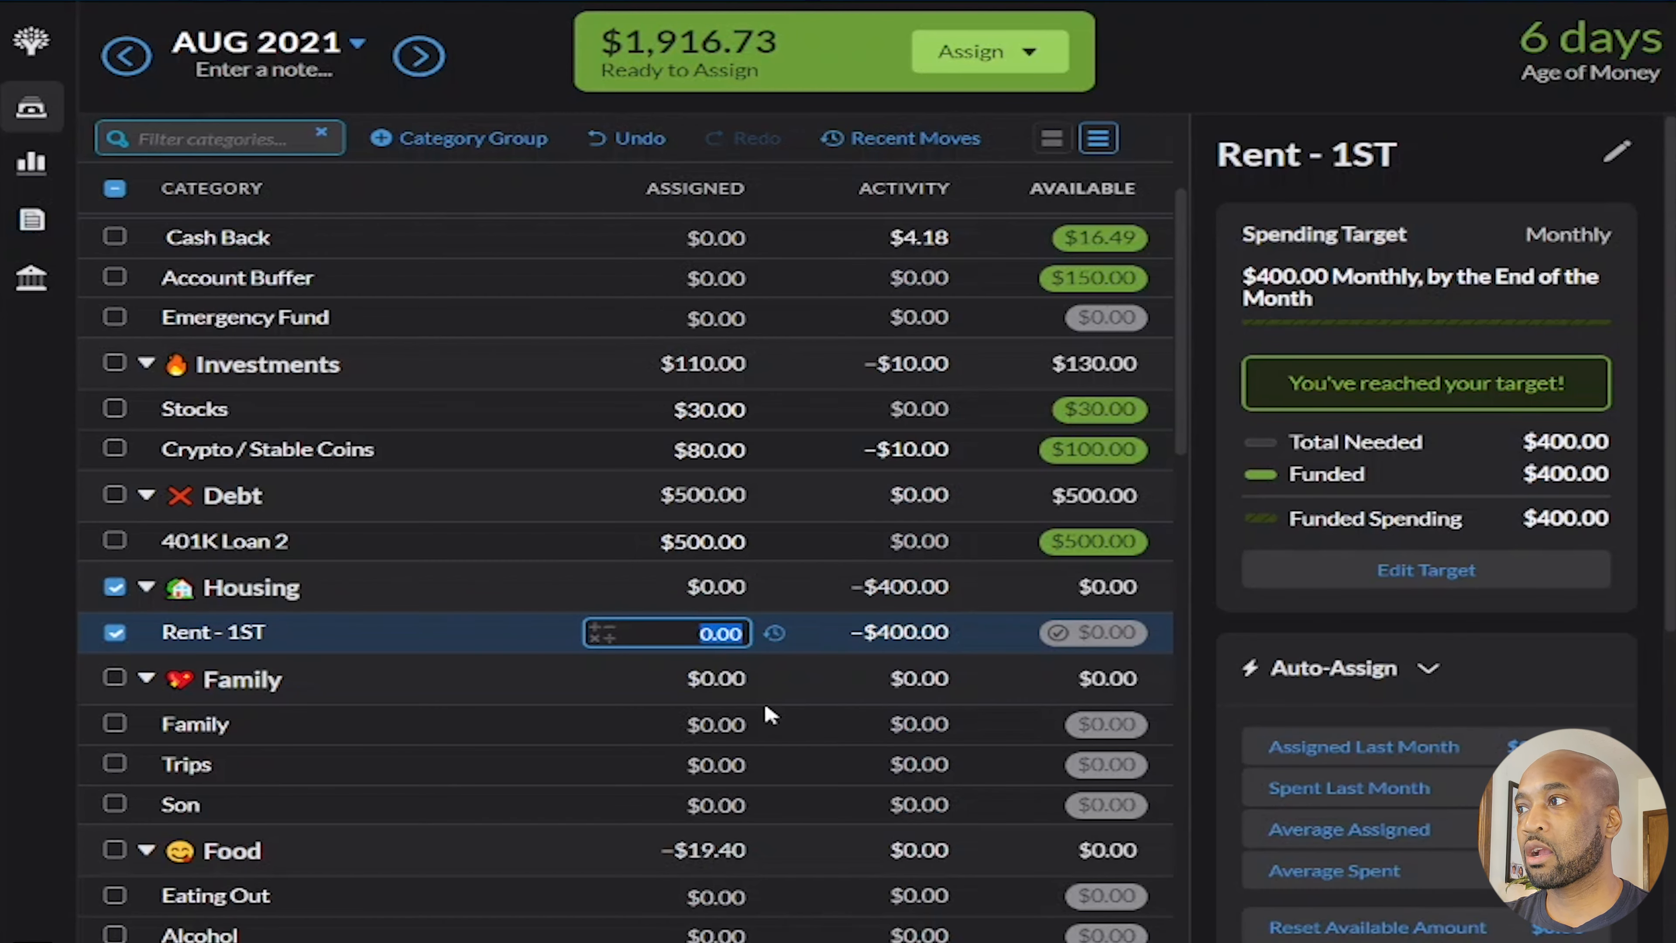
scroll(767, 710, down, 2)
scroll(767, 715, down, 1)
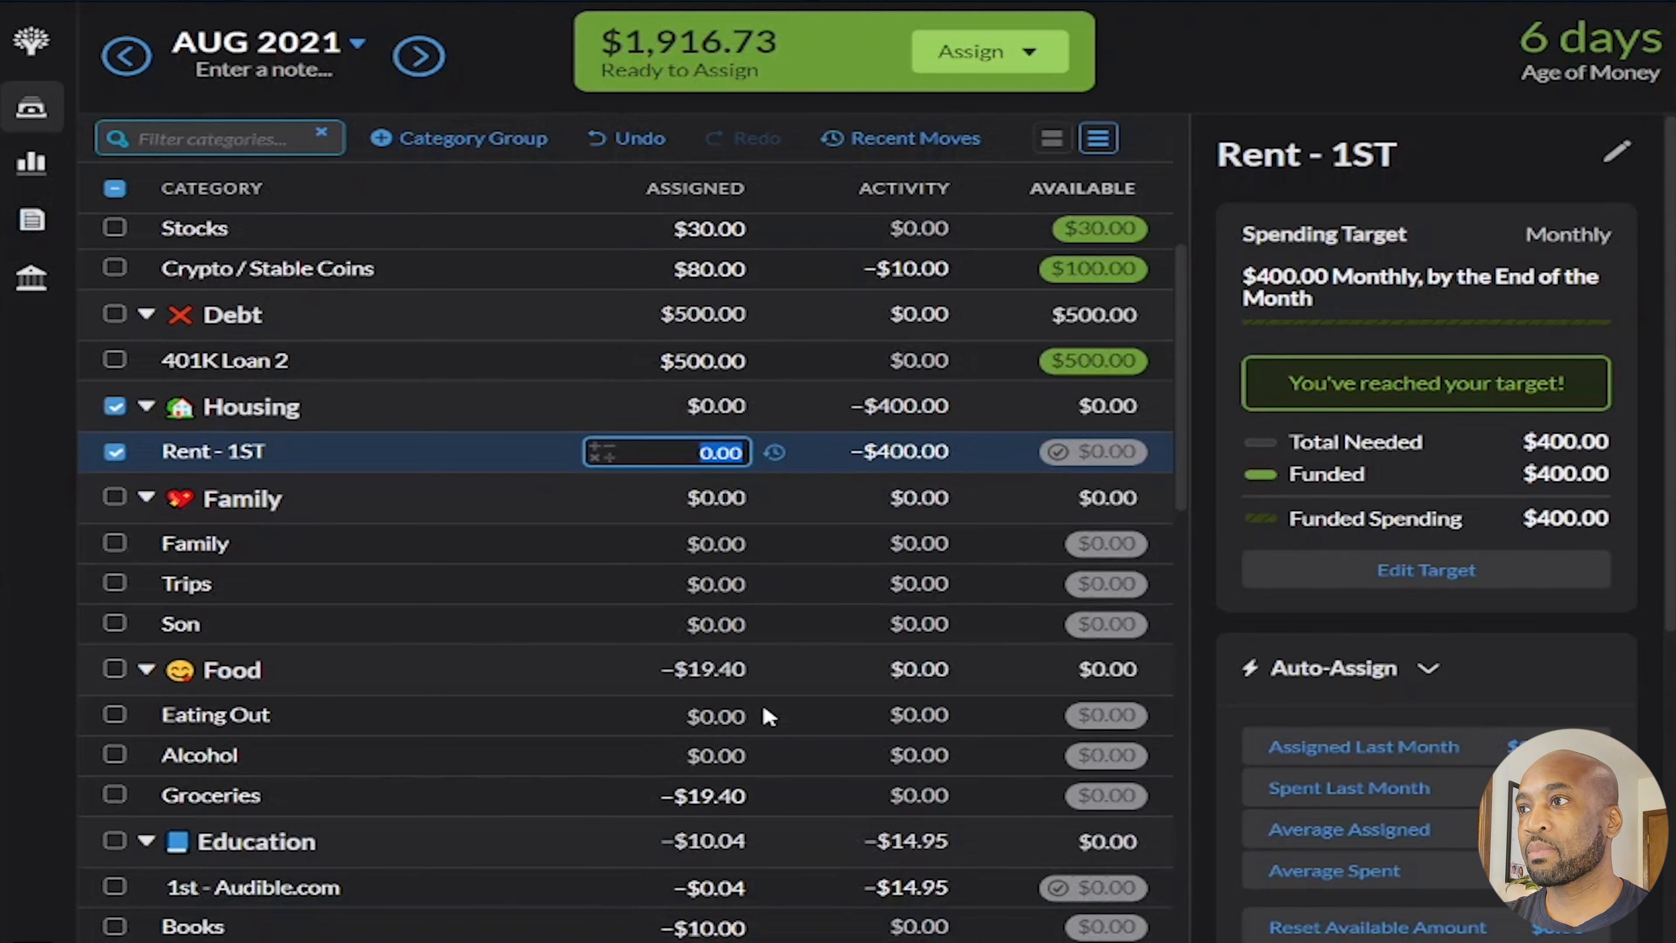
click(666, 544)
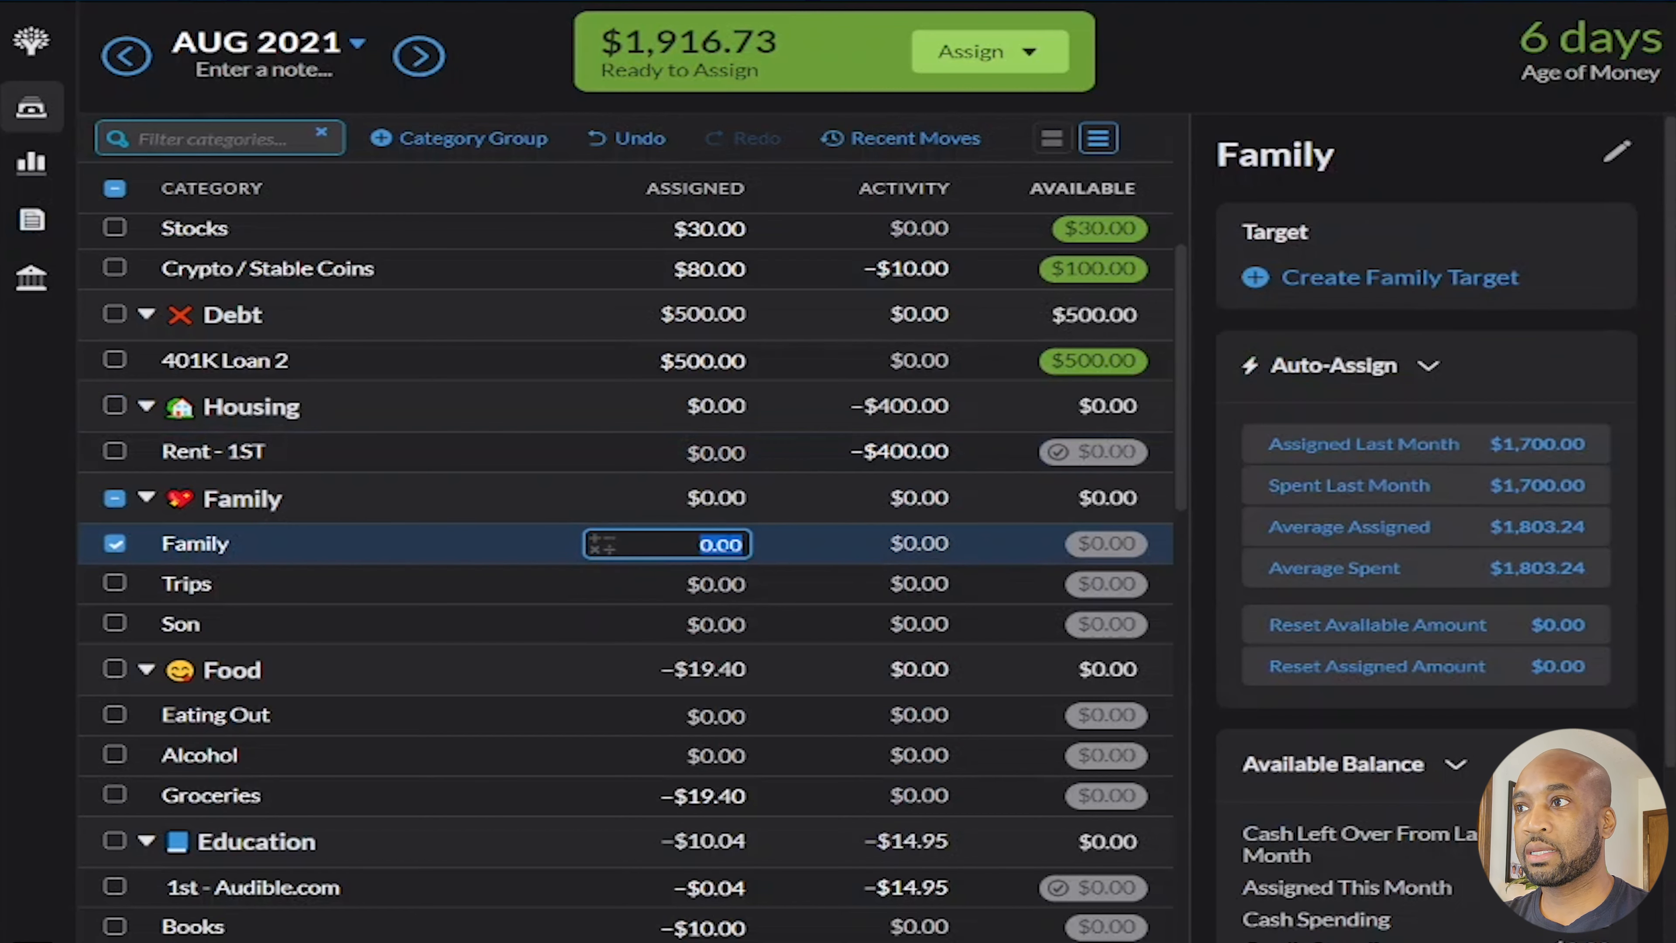
text(850)
key(Return)
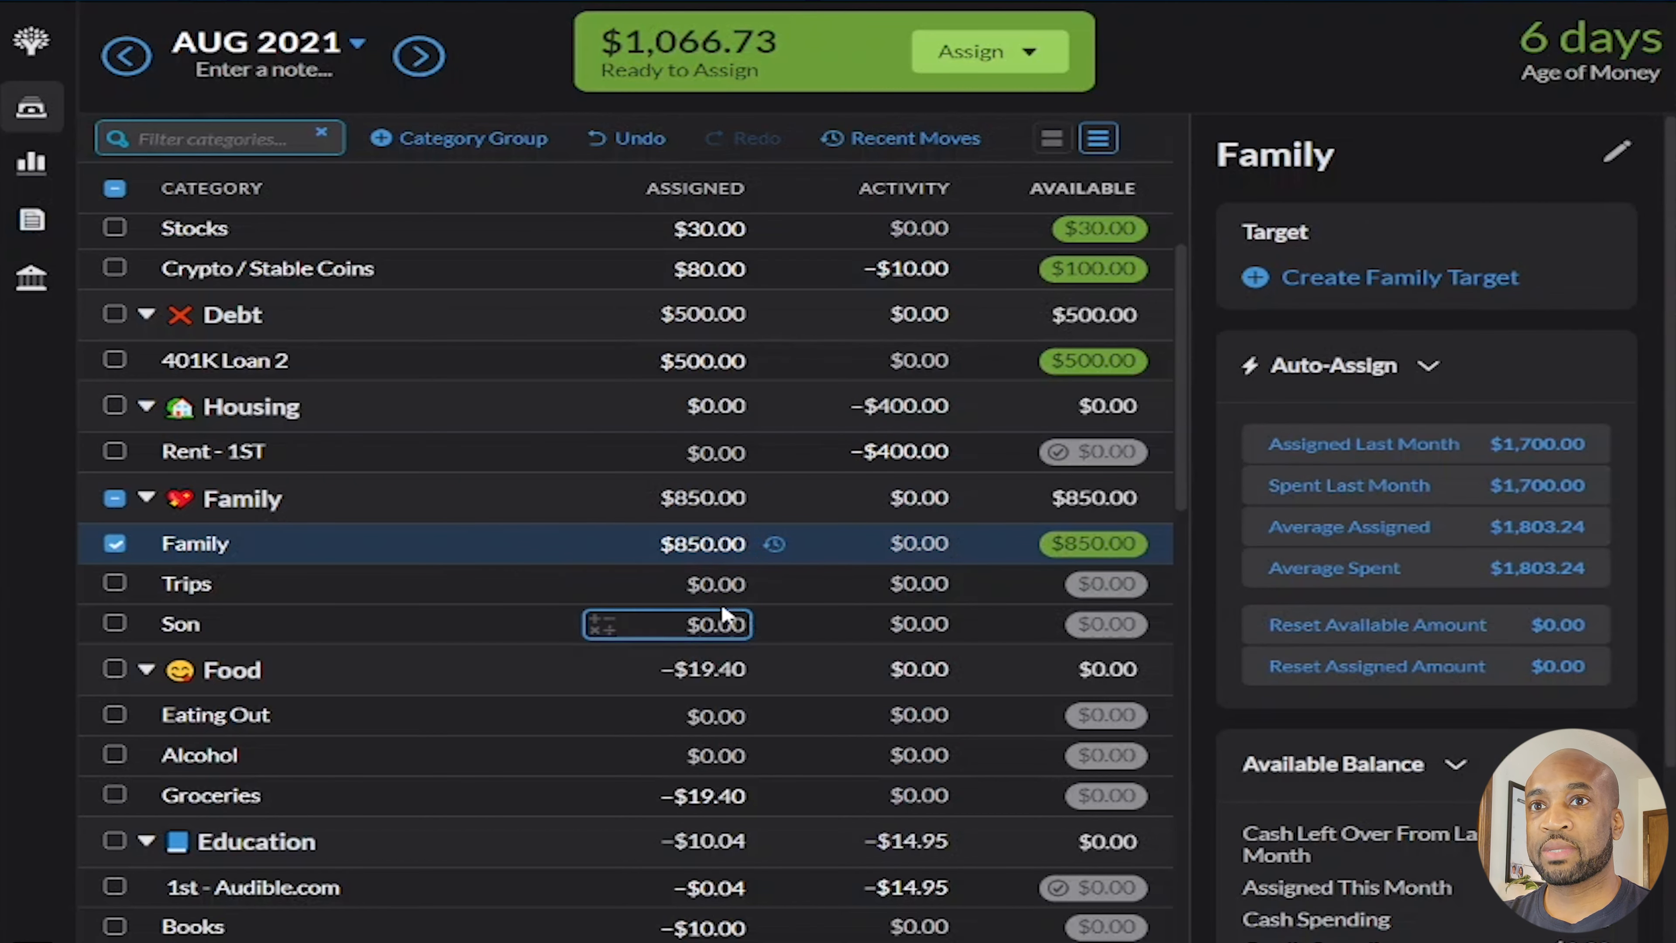
Assign $150 to the Trips category and $50 to the Son category in the Family group
click(709, 585)
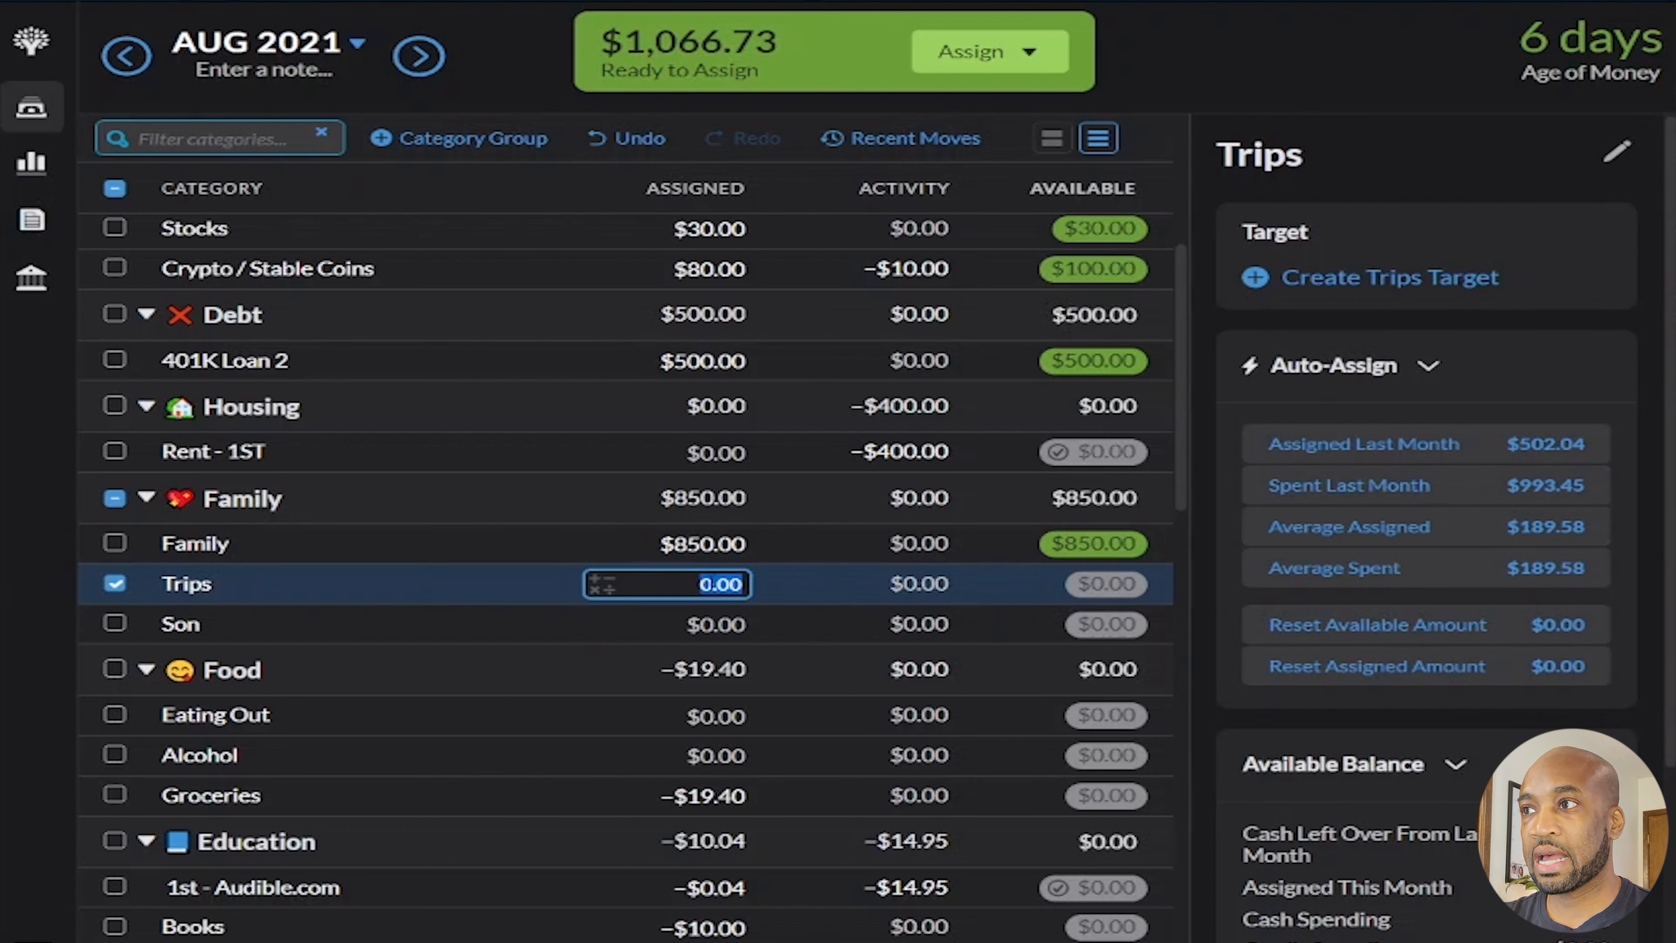
text(150)
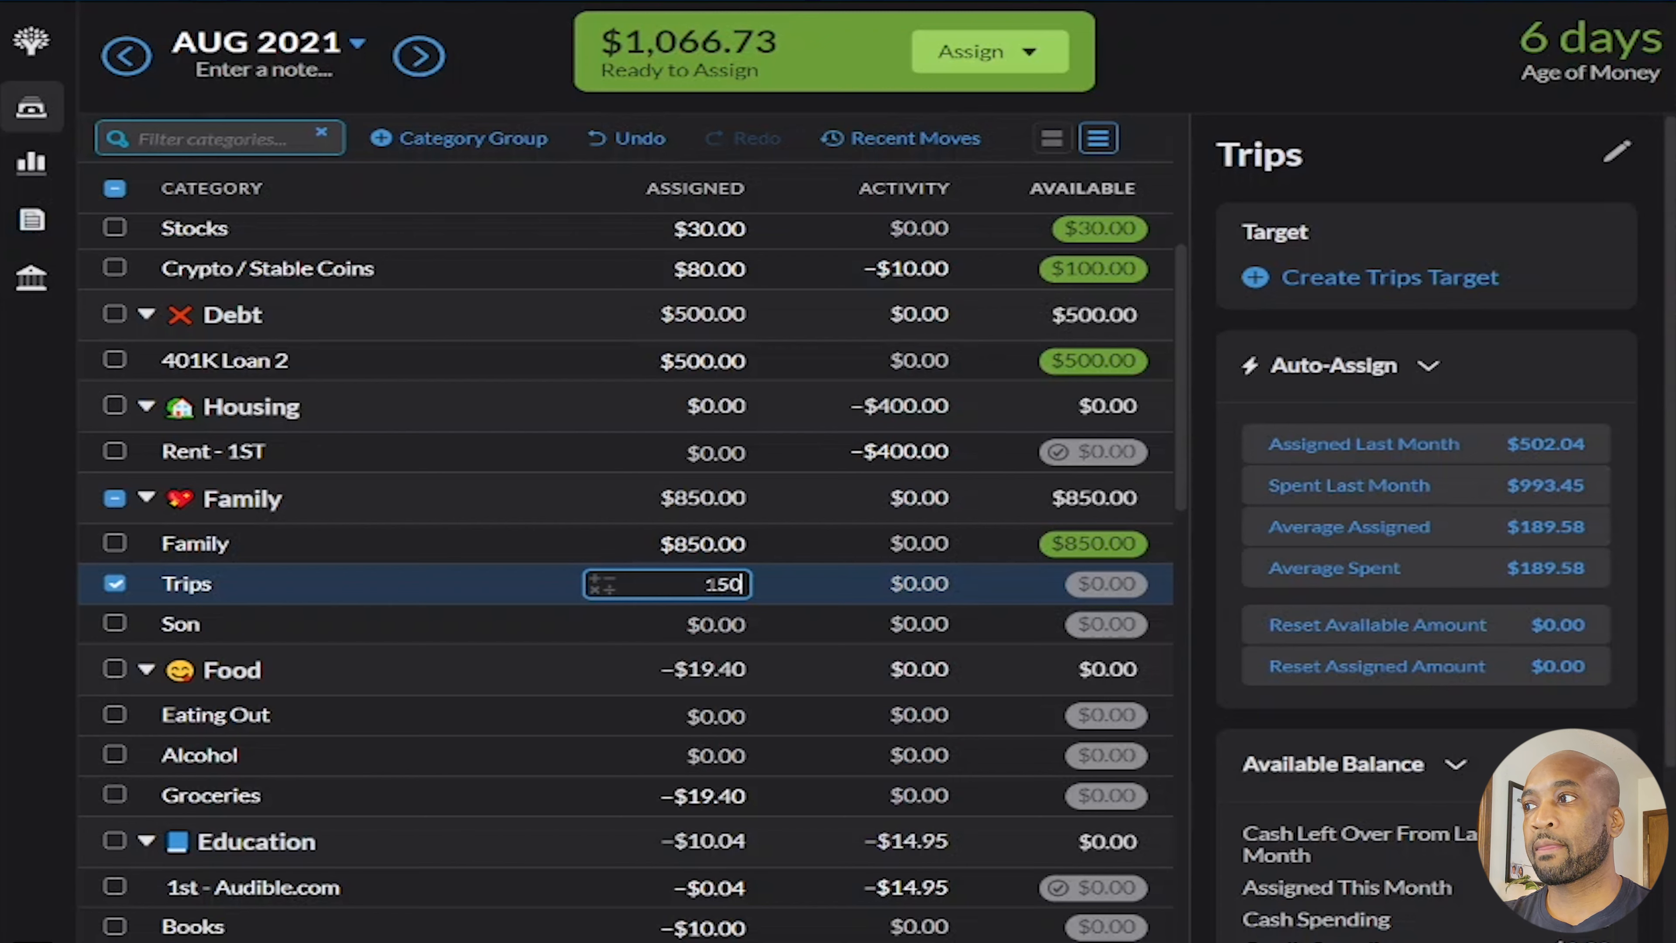
key(Return)
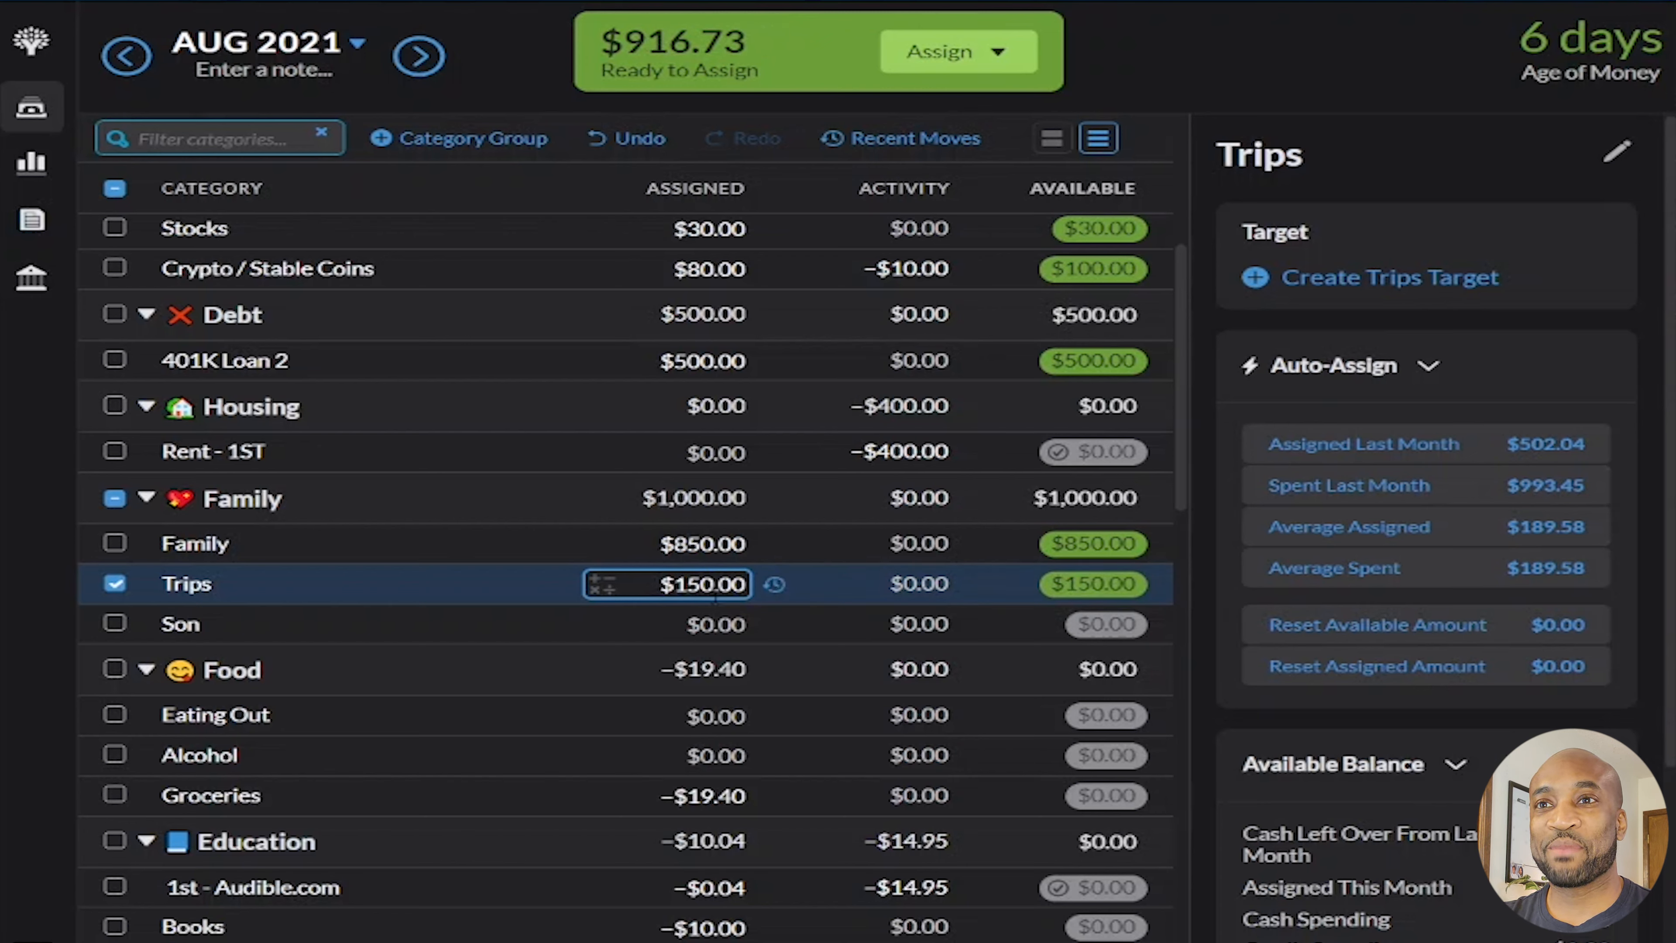
click(721, 619)
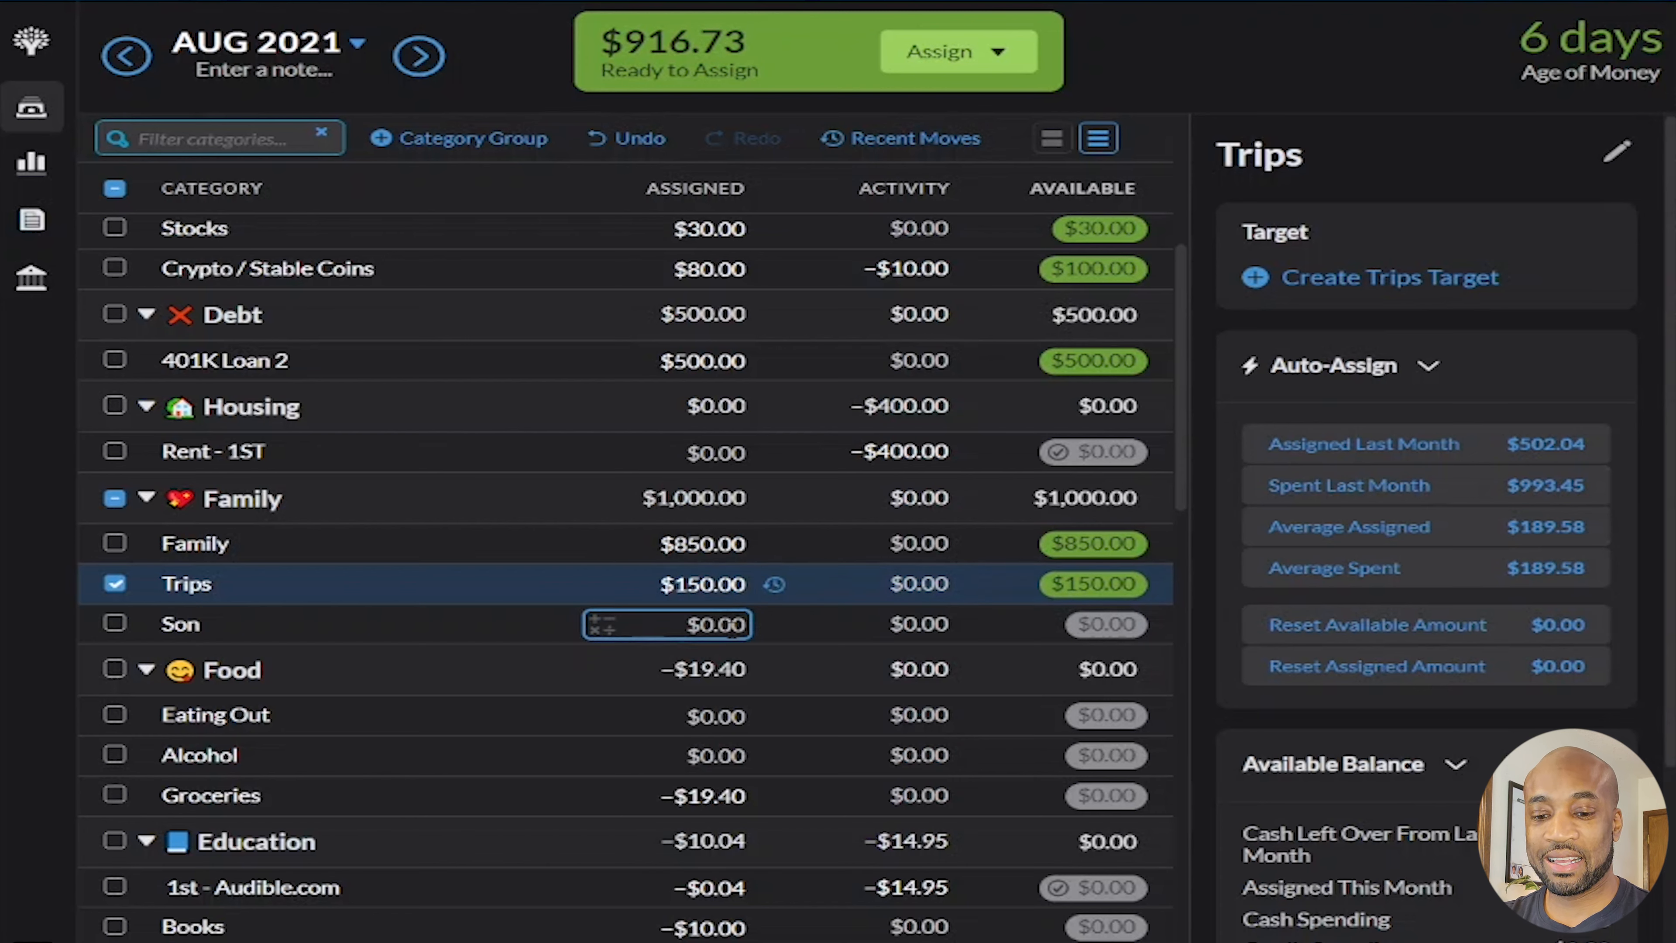
click(730, 623)
text(50)
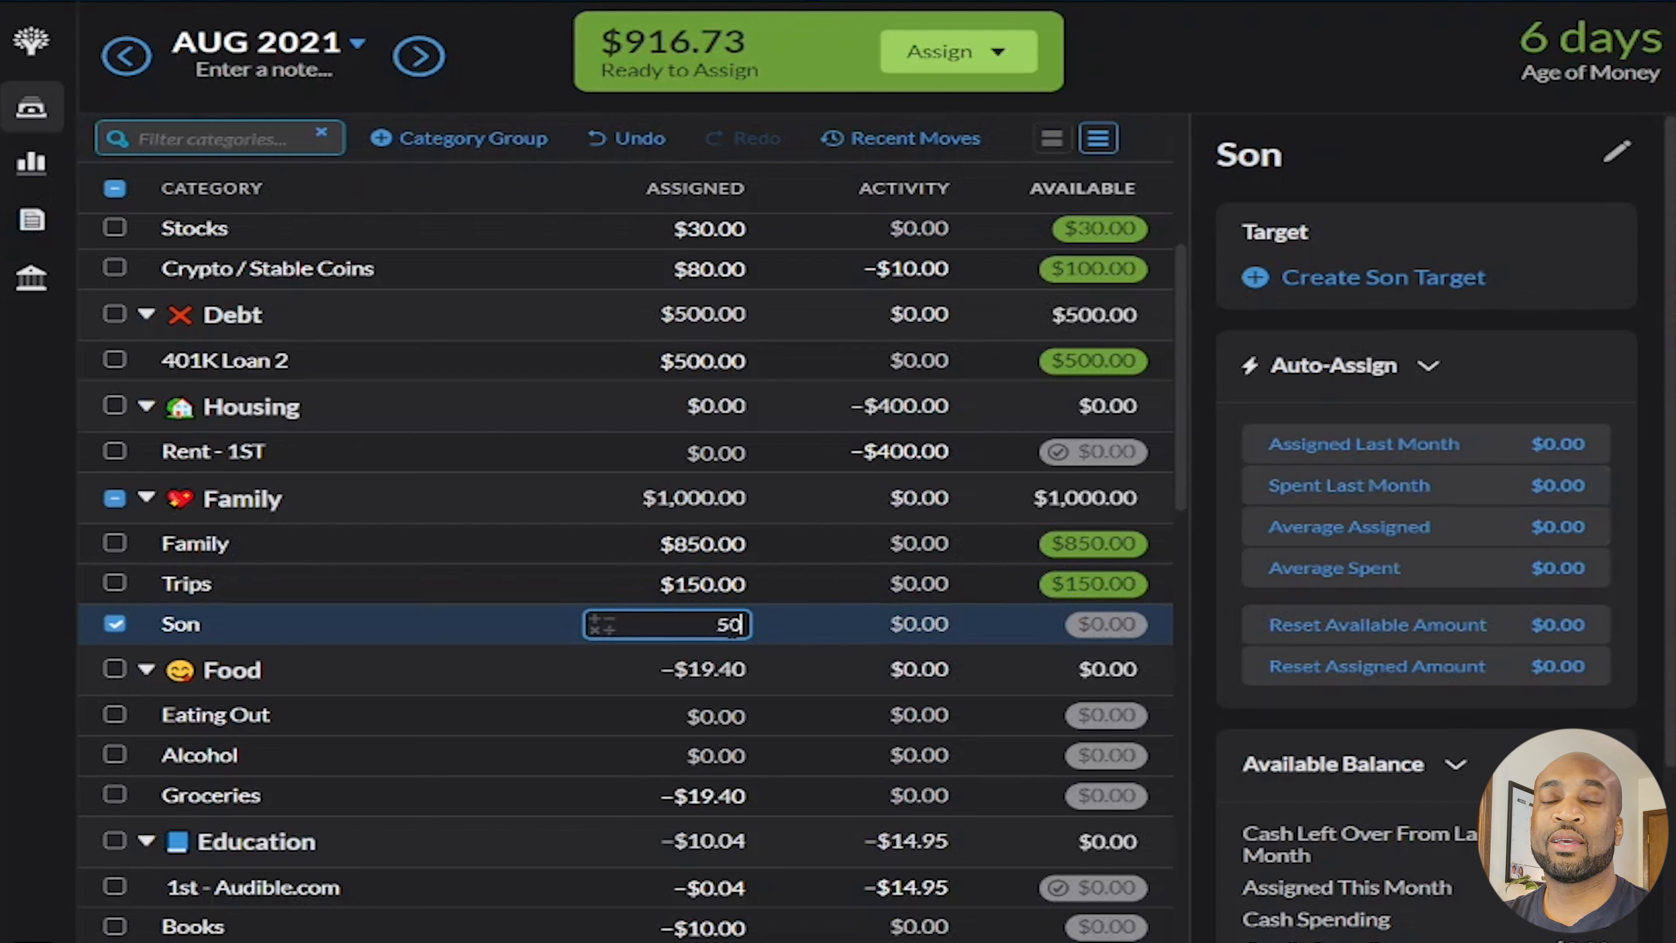
key(Return)
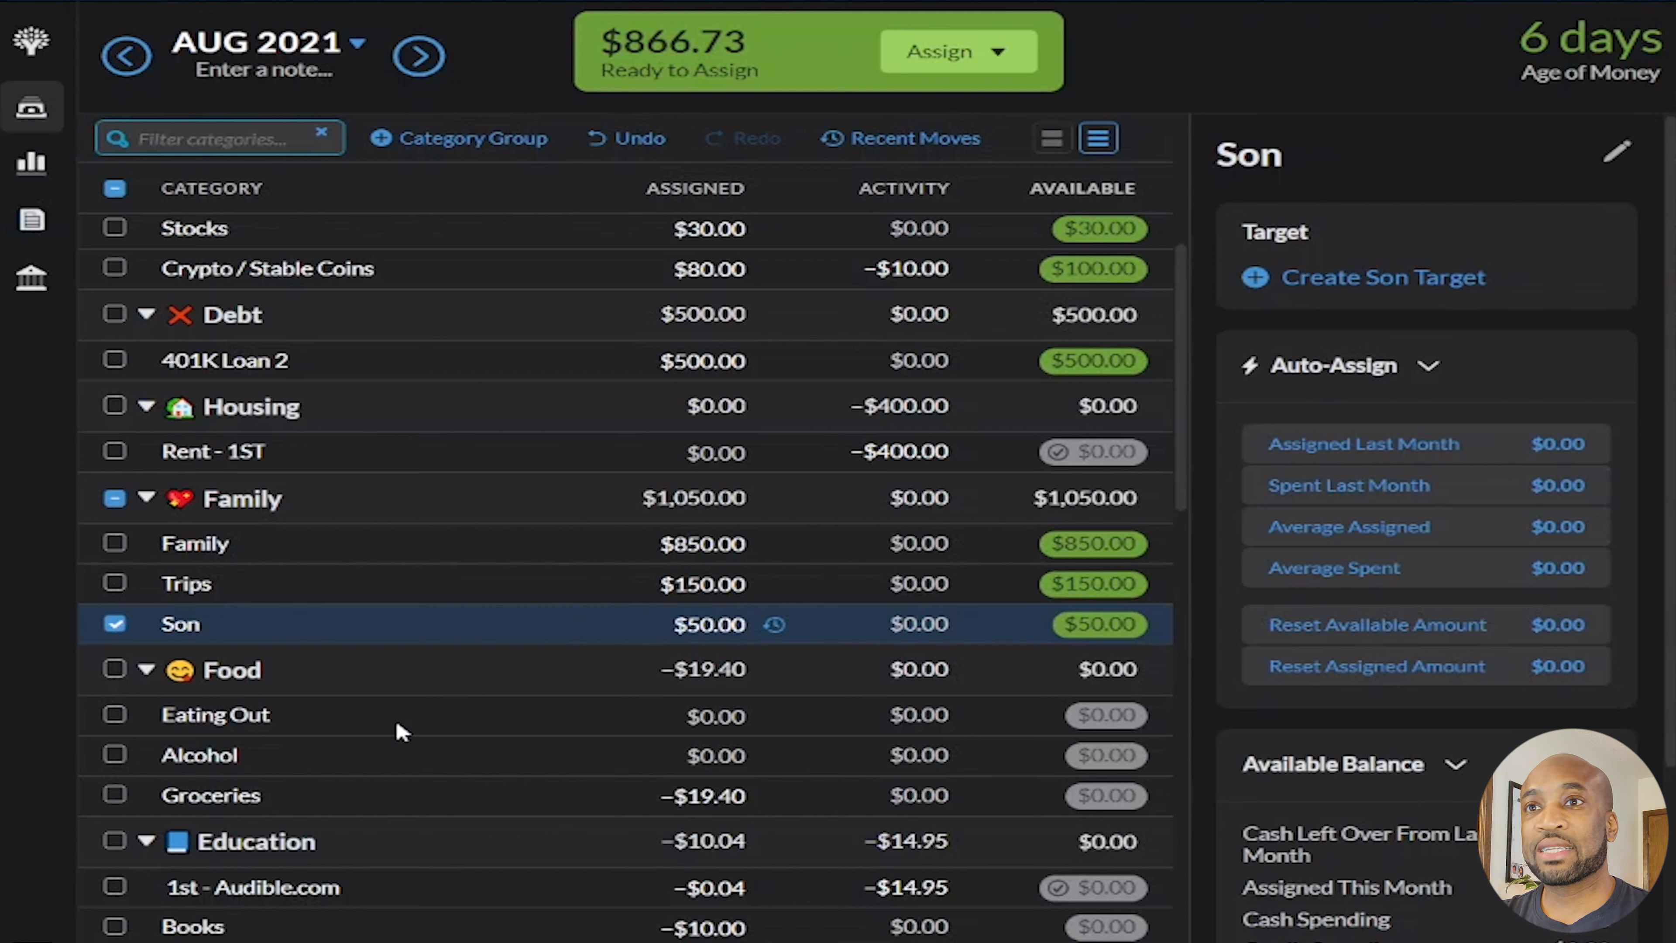
Assign $50.33 to Eating Out and $25 to Alcohol in the Food group
click(660, 715)
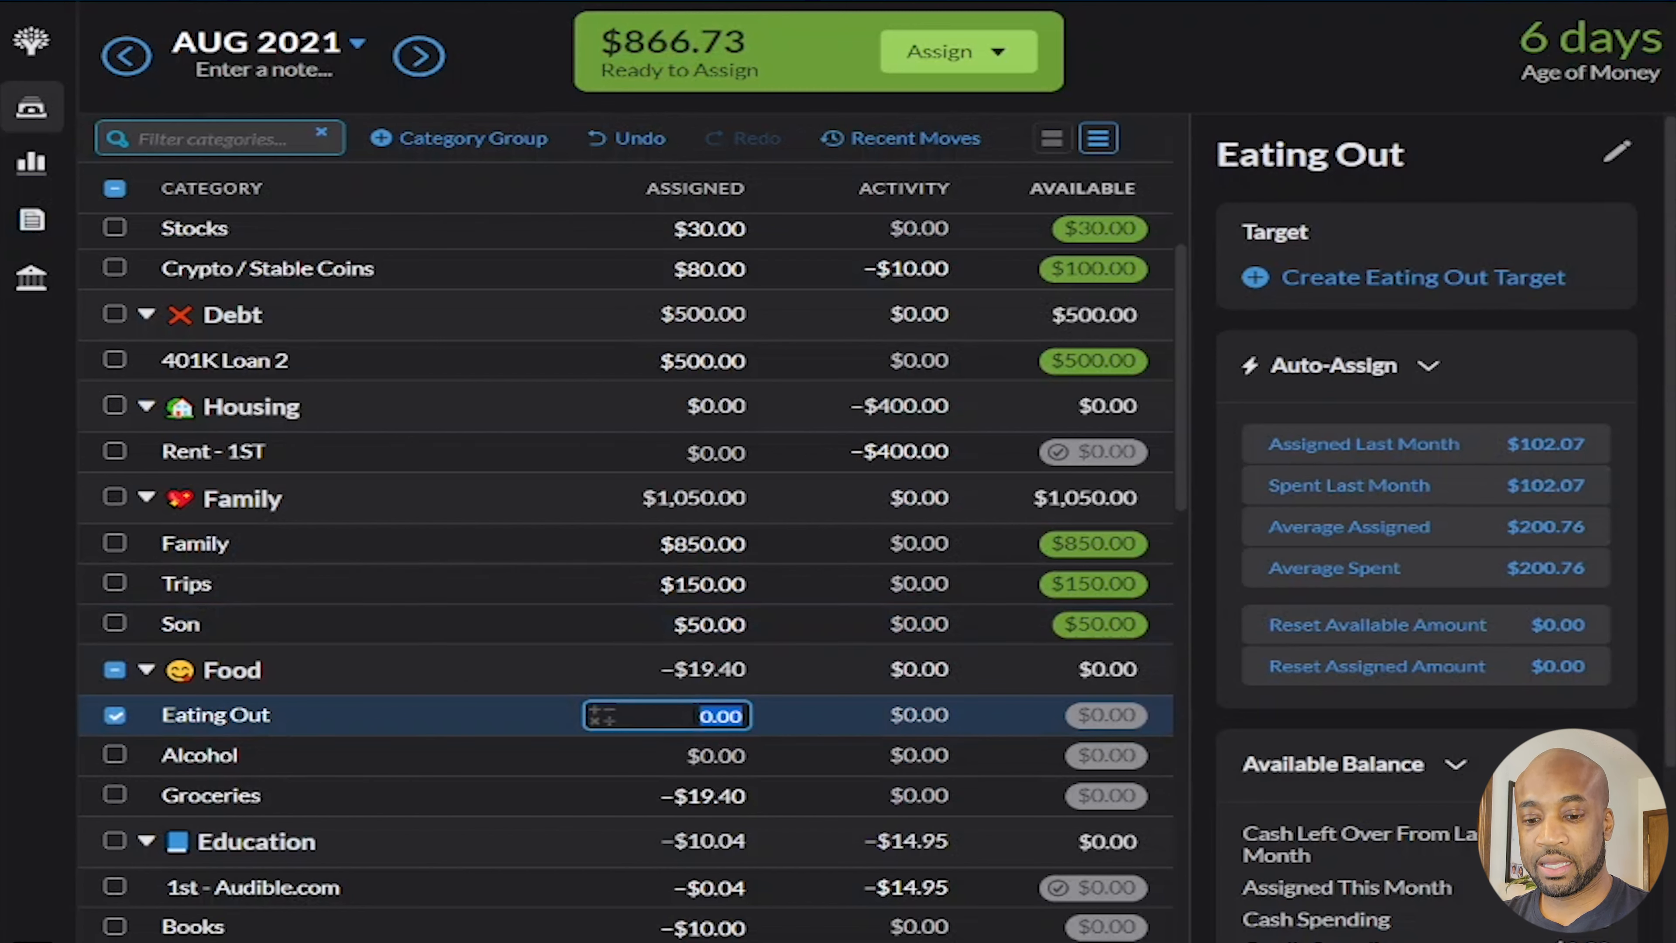
text(50.3)
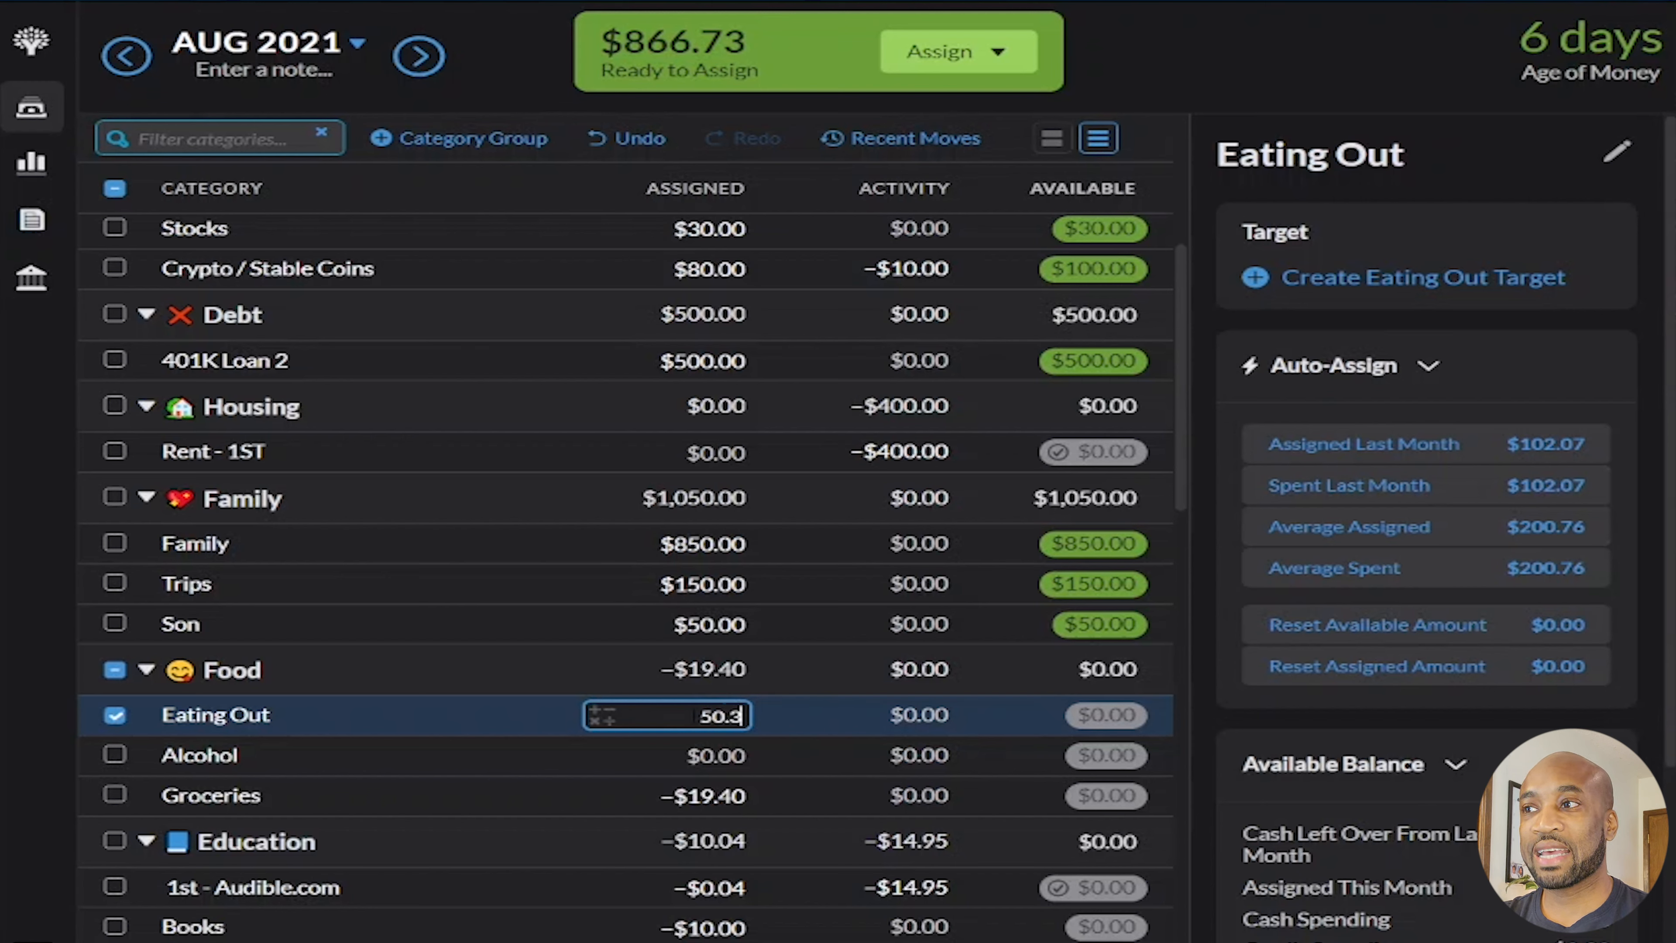
text(3)
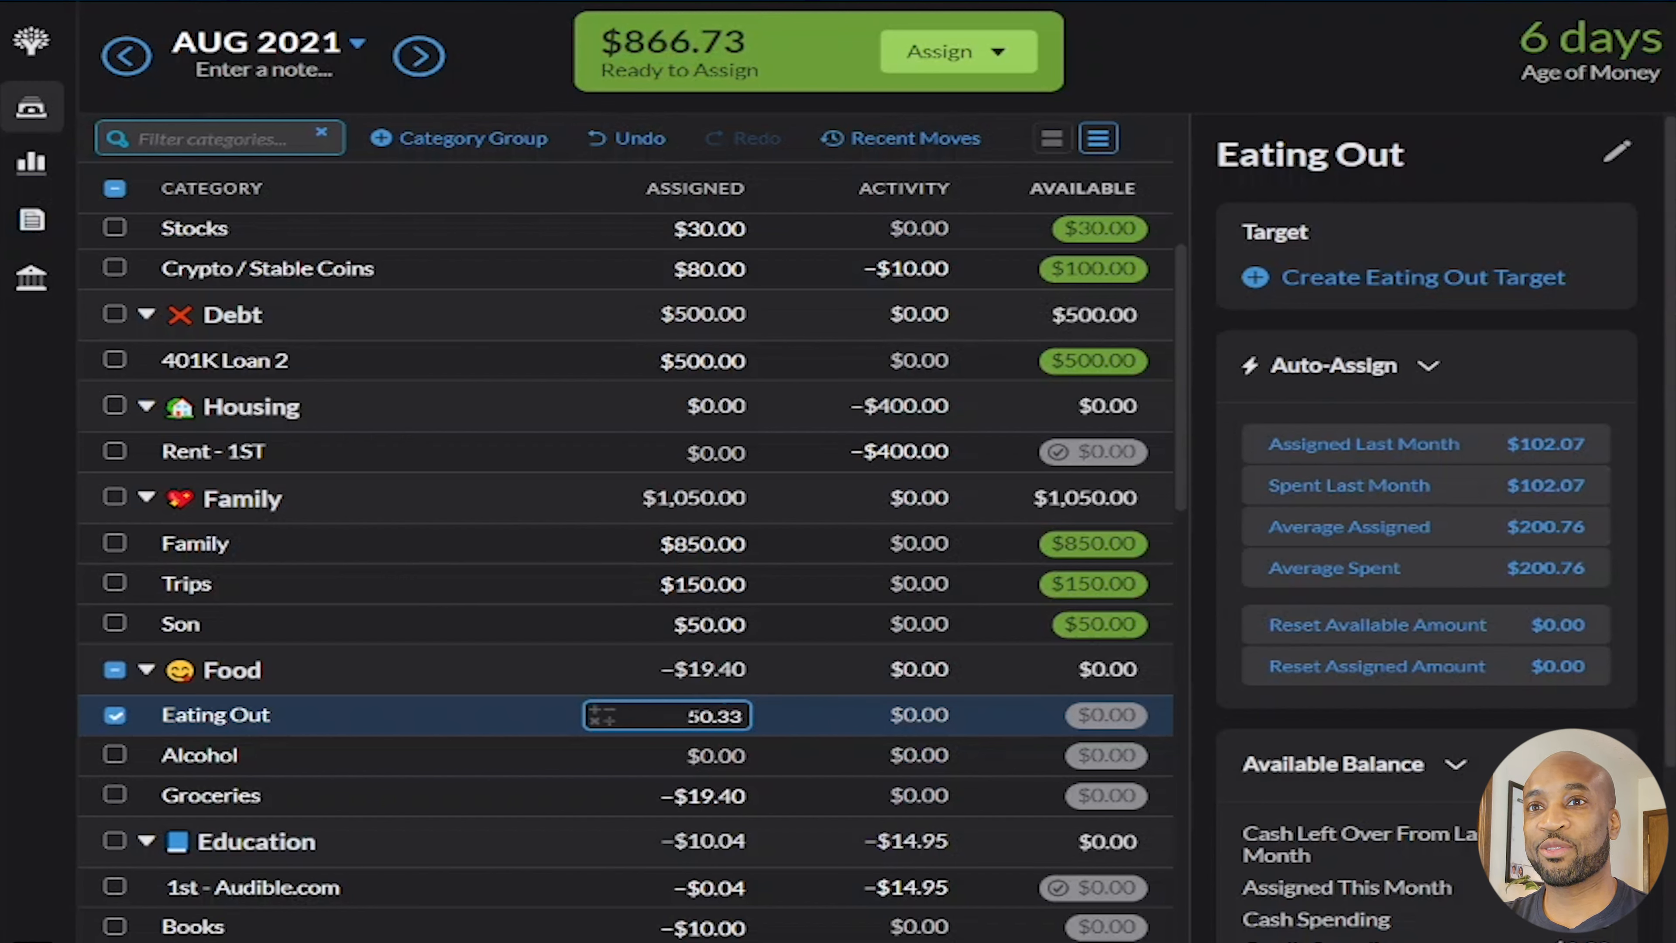
key(Return)
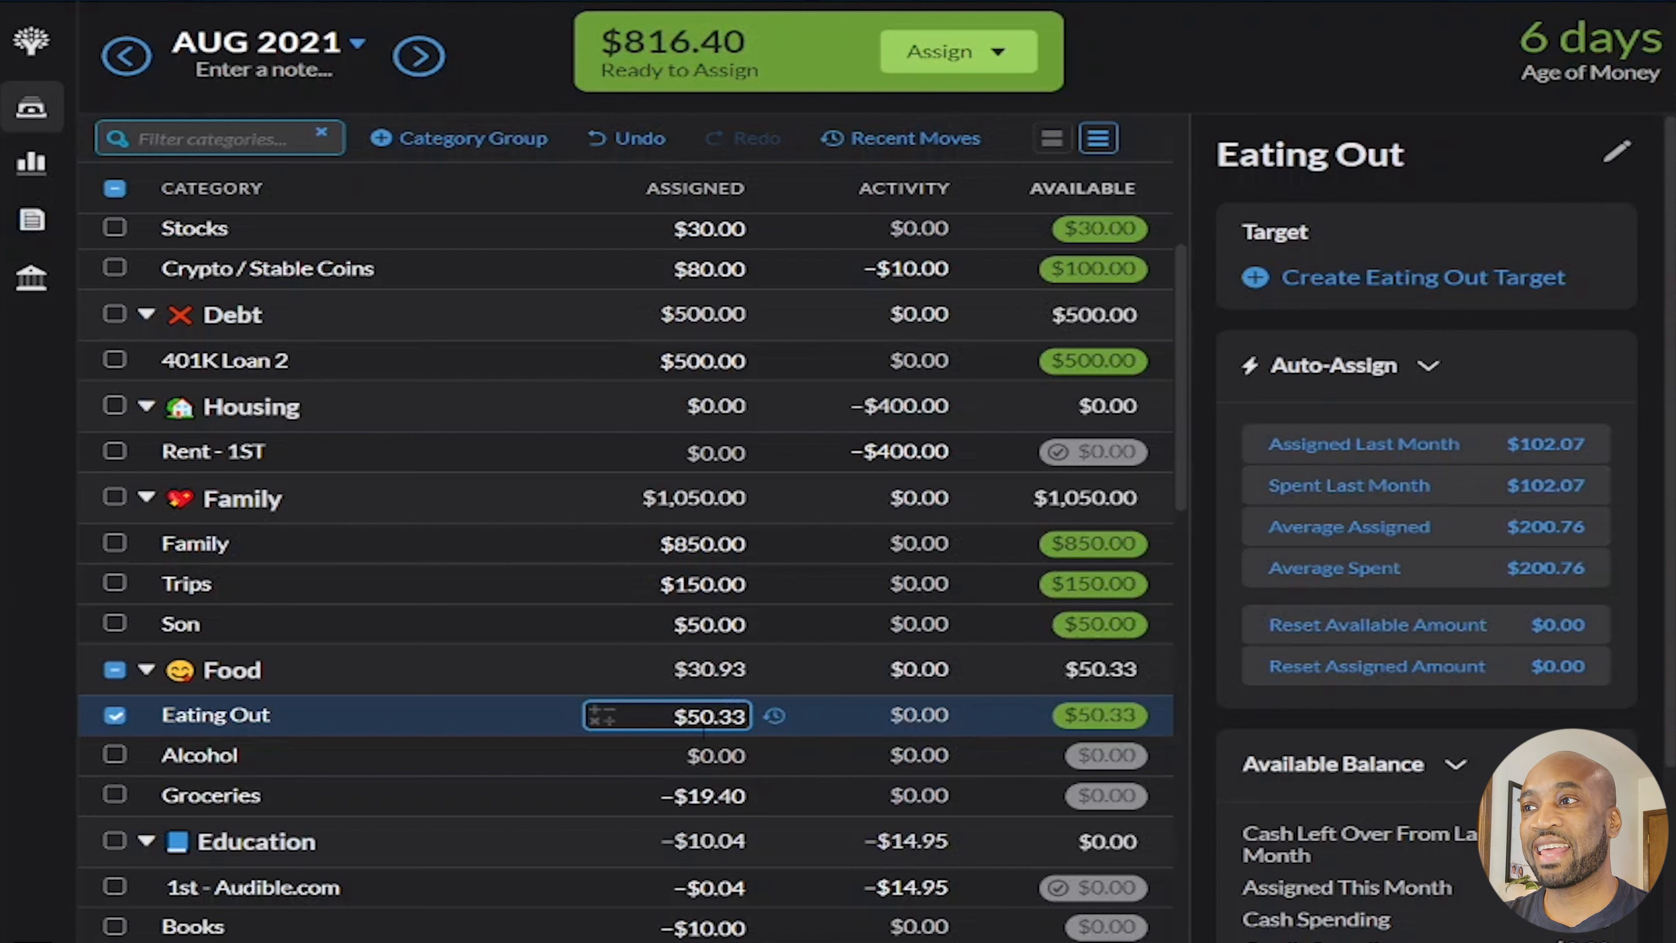
click(713, 745)
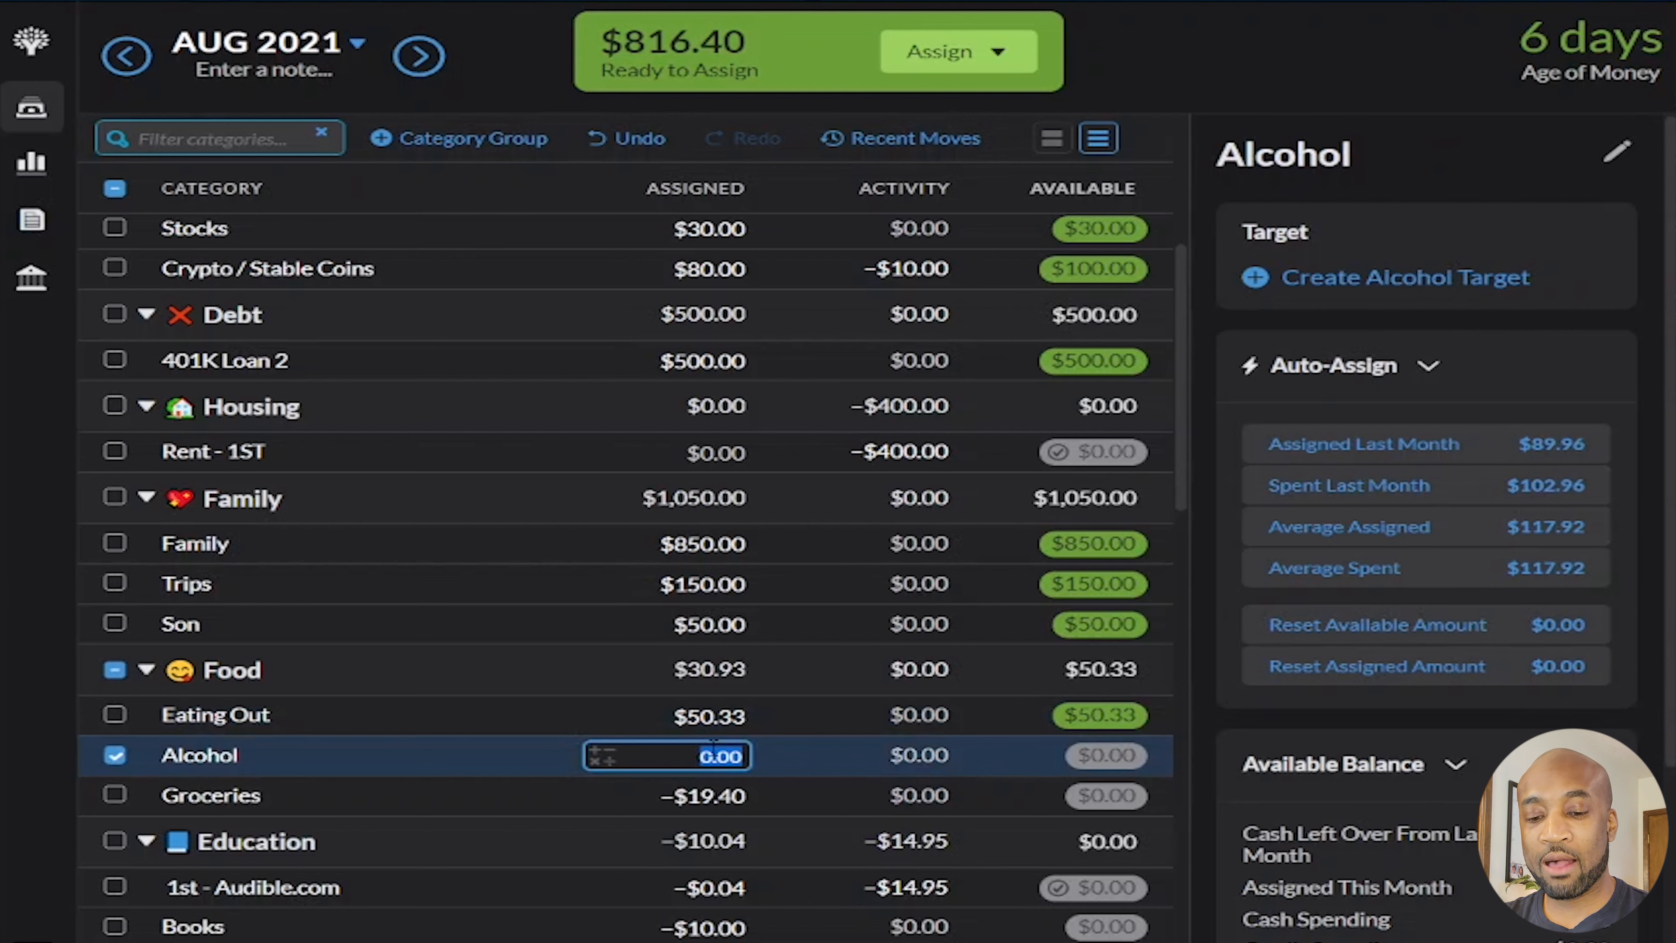
text(25)
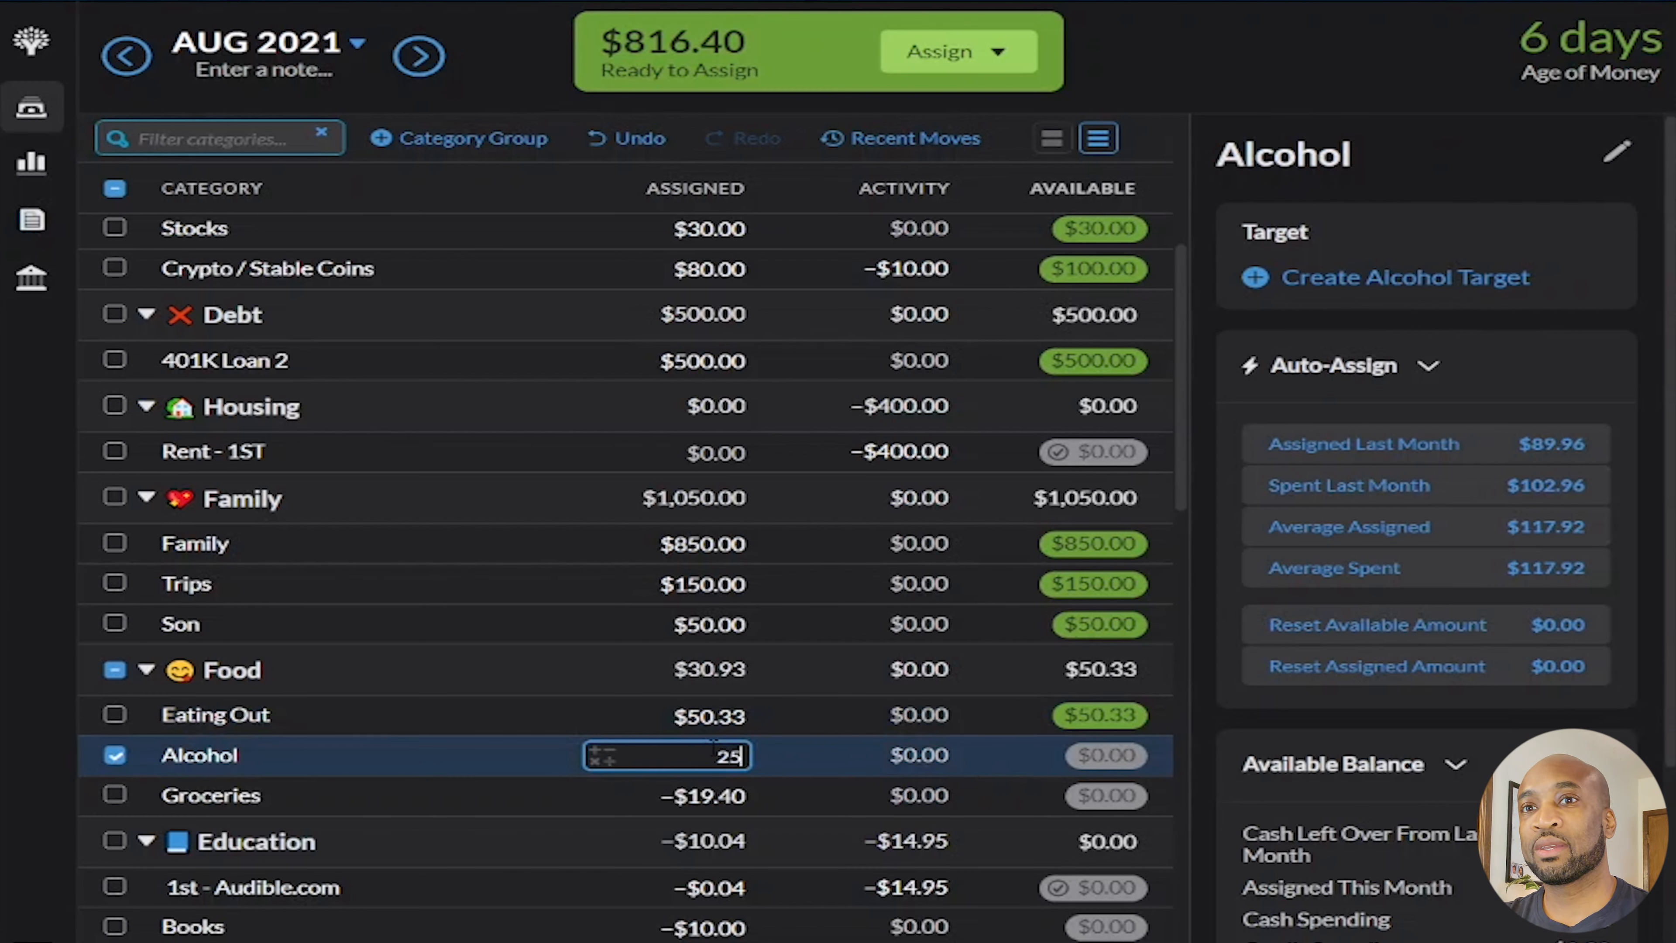
key(Return)
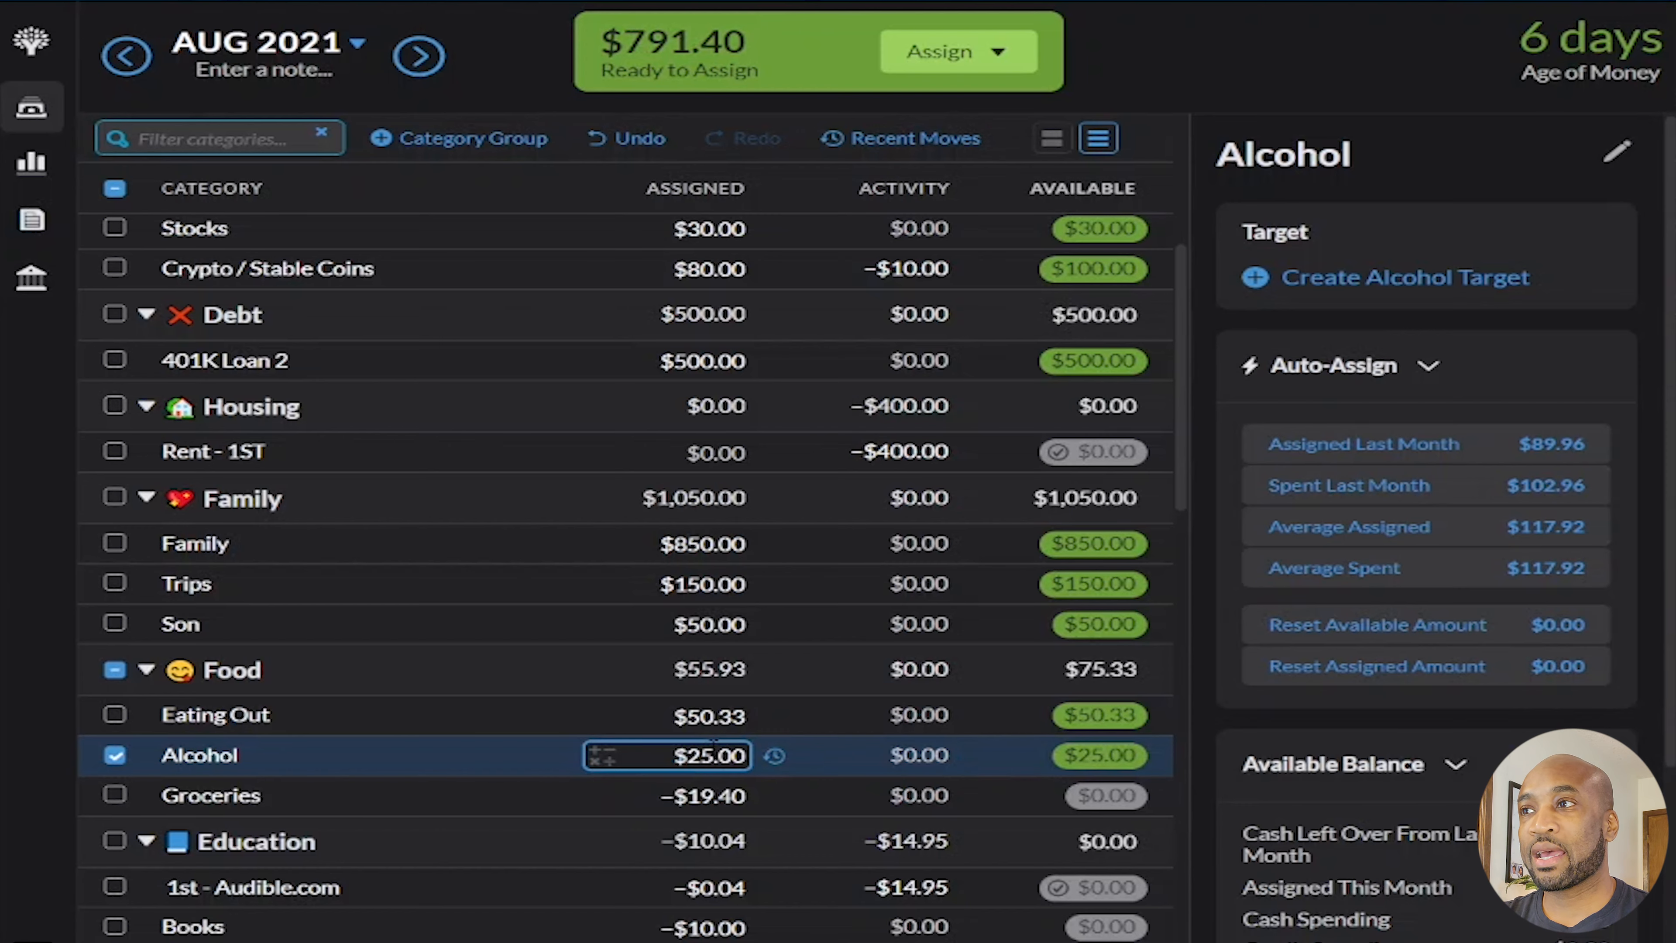
Skip Groceries and the Education categories and add $25 to the amount already assigned to Personal Care in Personal Spending
scroll(713, 744, down, 4)
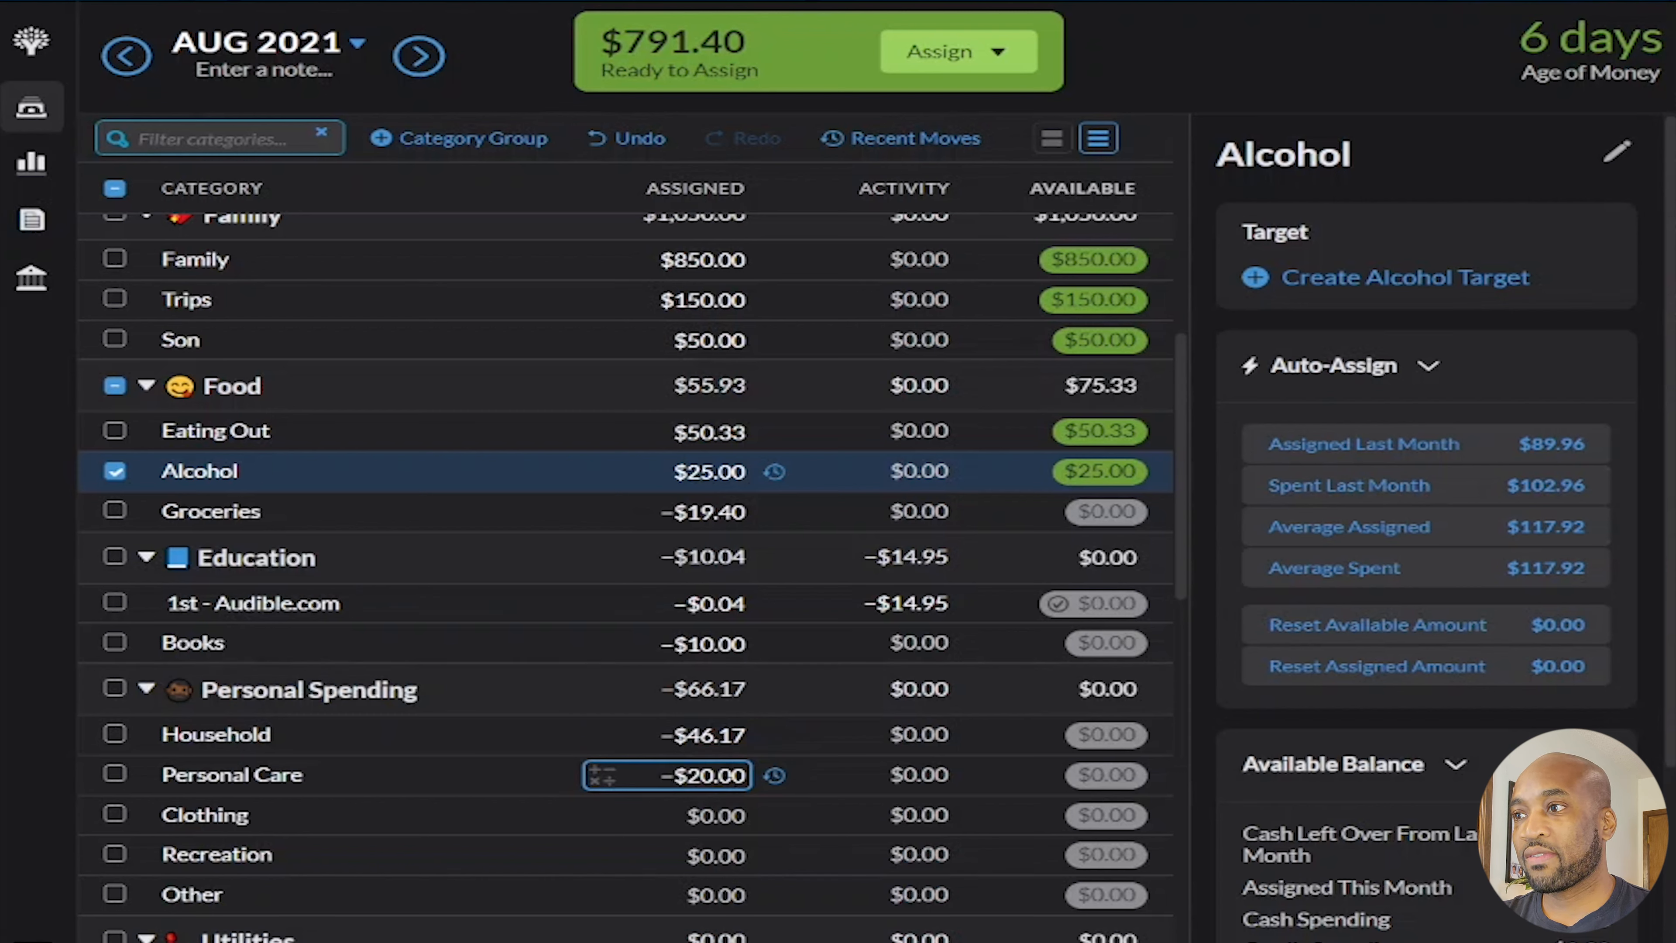
click(725, 775)
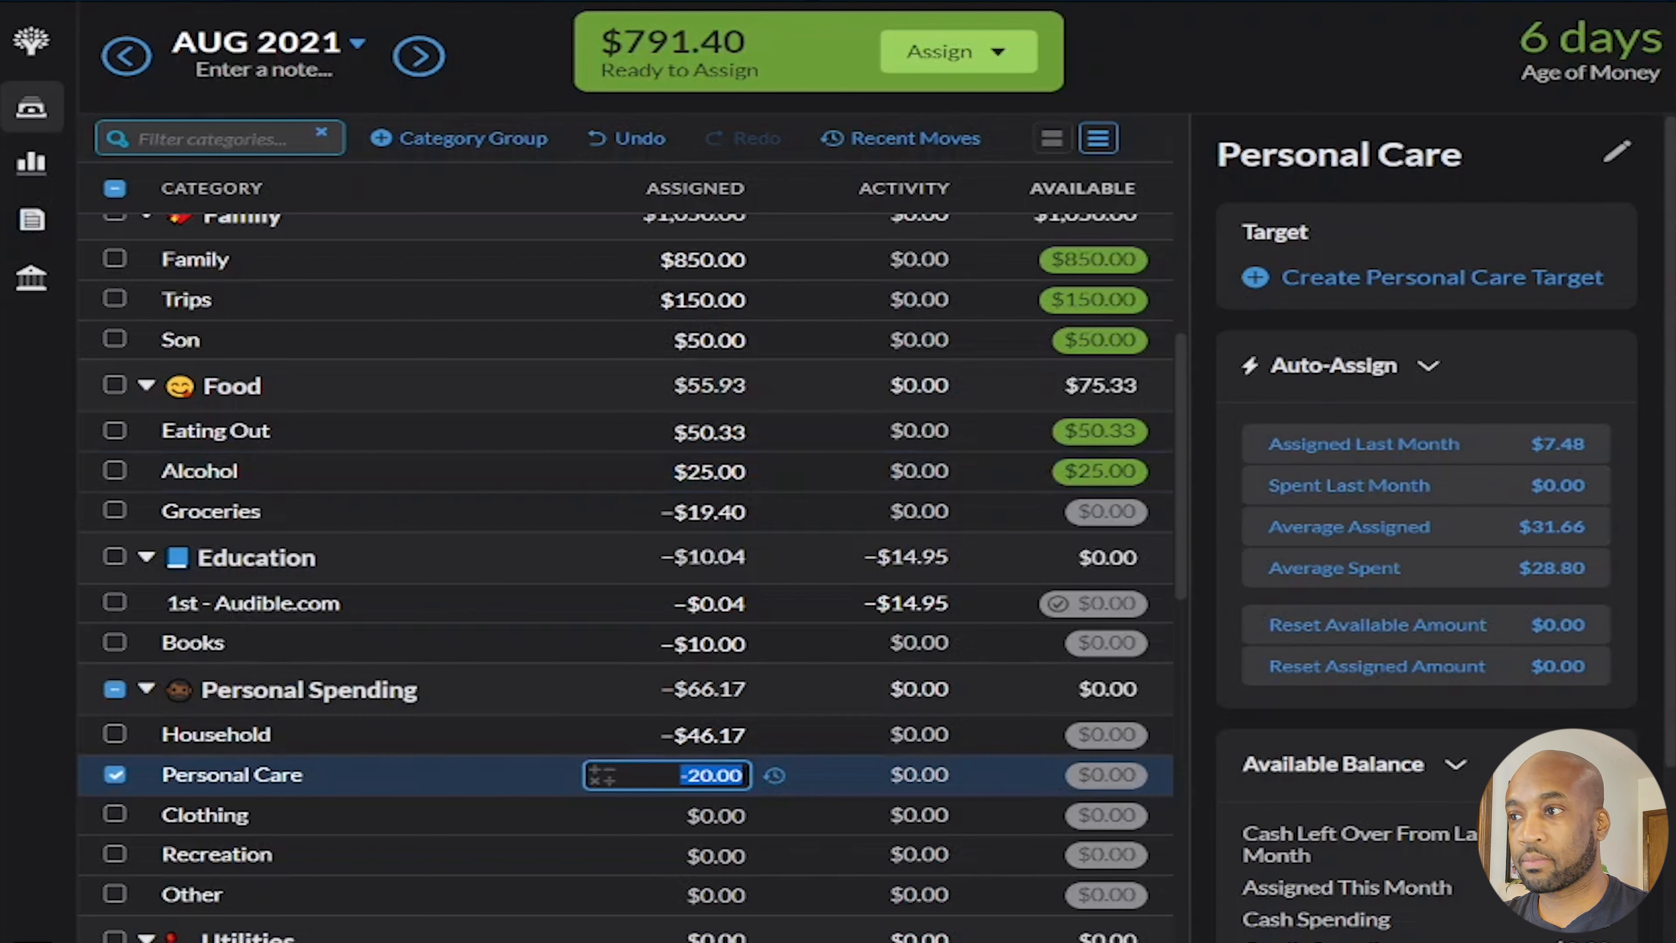
key(Right)
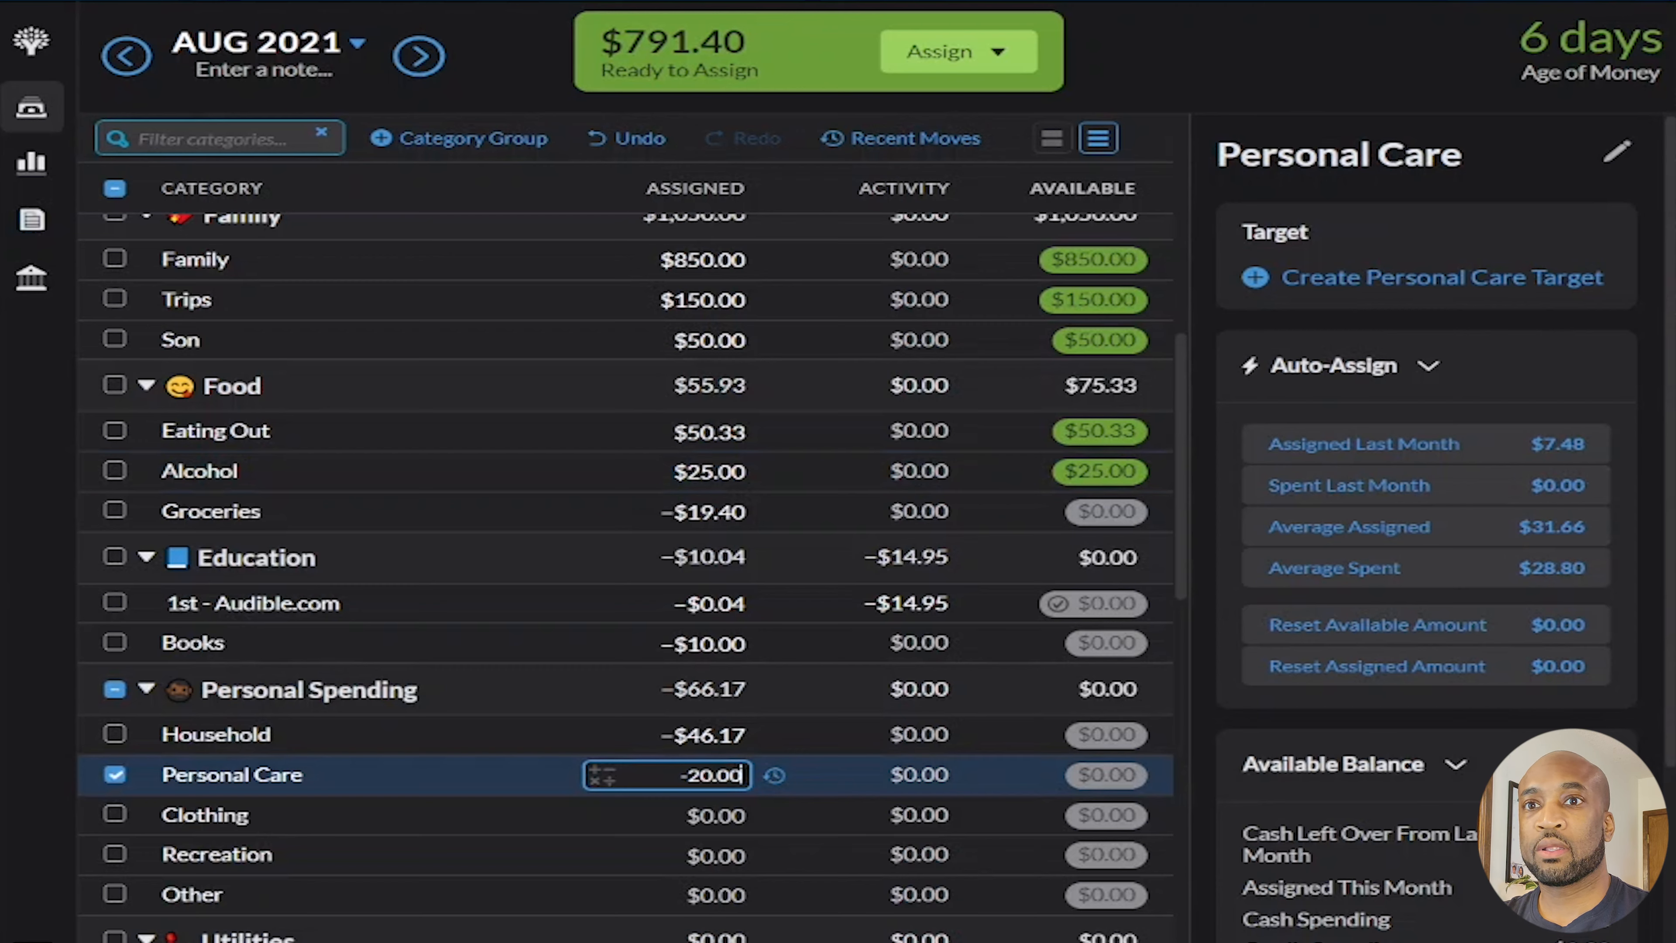
text(+25)
key(Return)
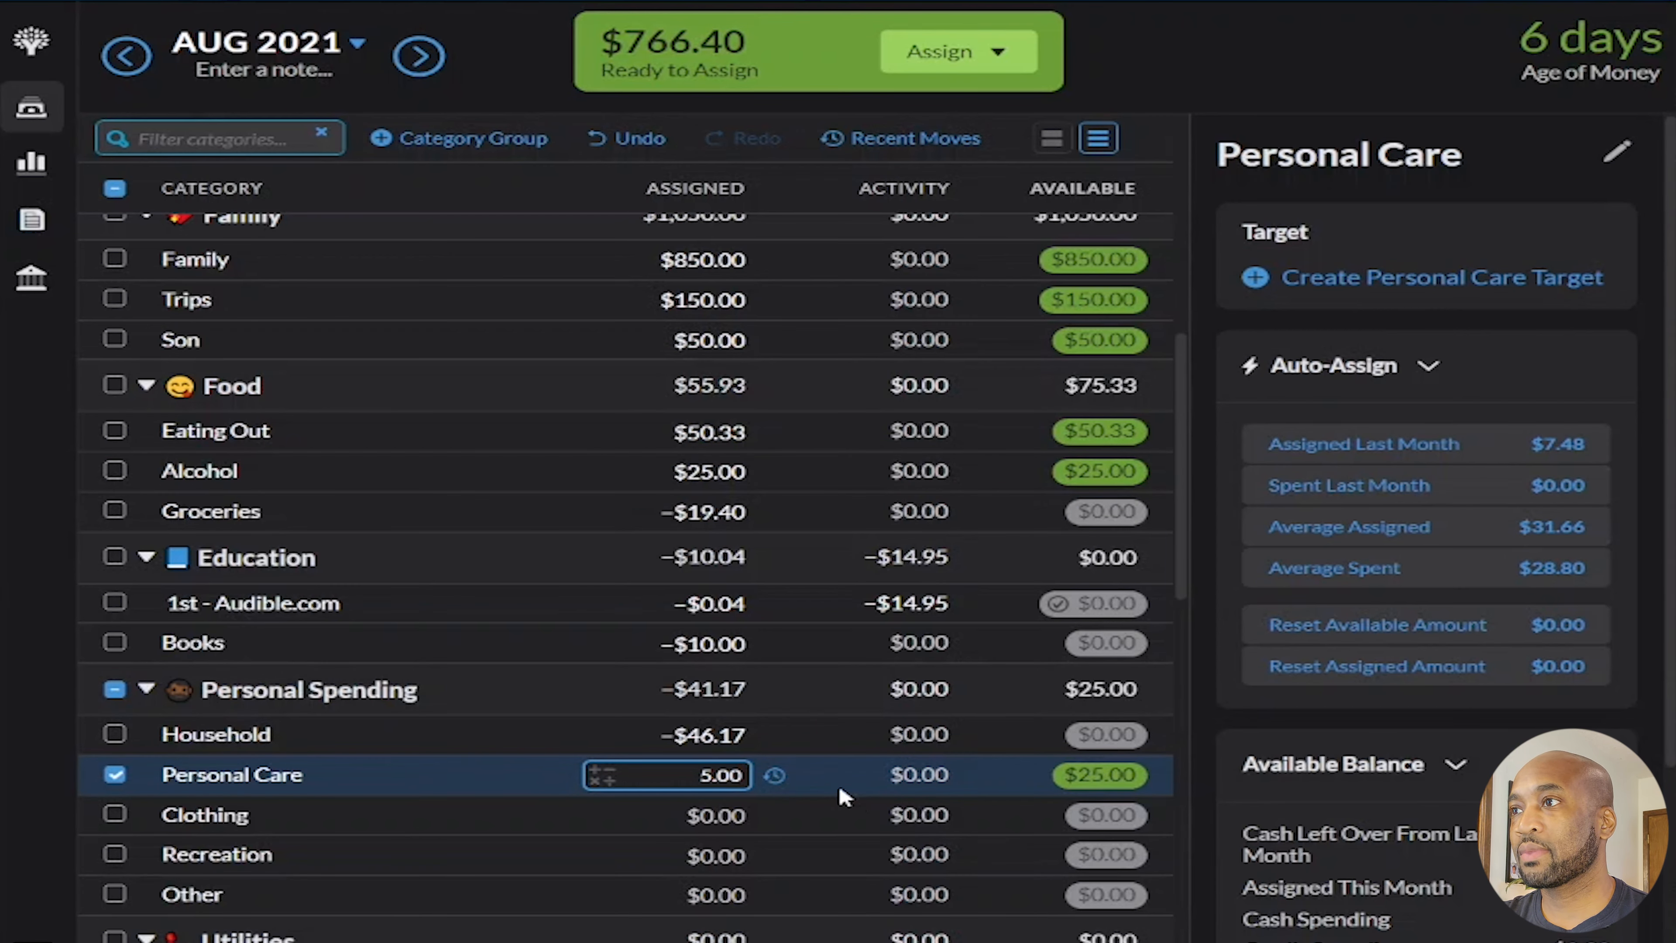
Assign $389.93 to the 19th - Cell phone category in the Utilities group
scroll(844, 797, down, 7)
click(666, 522)
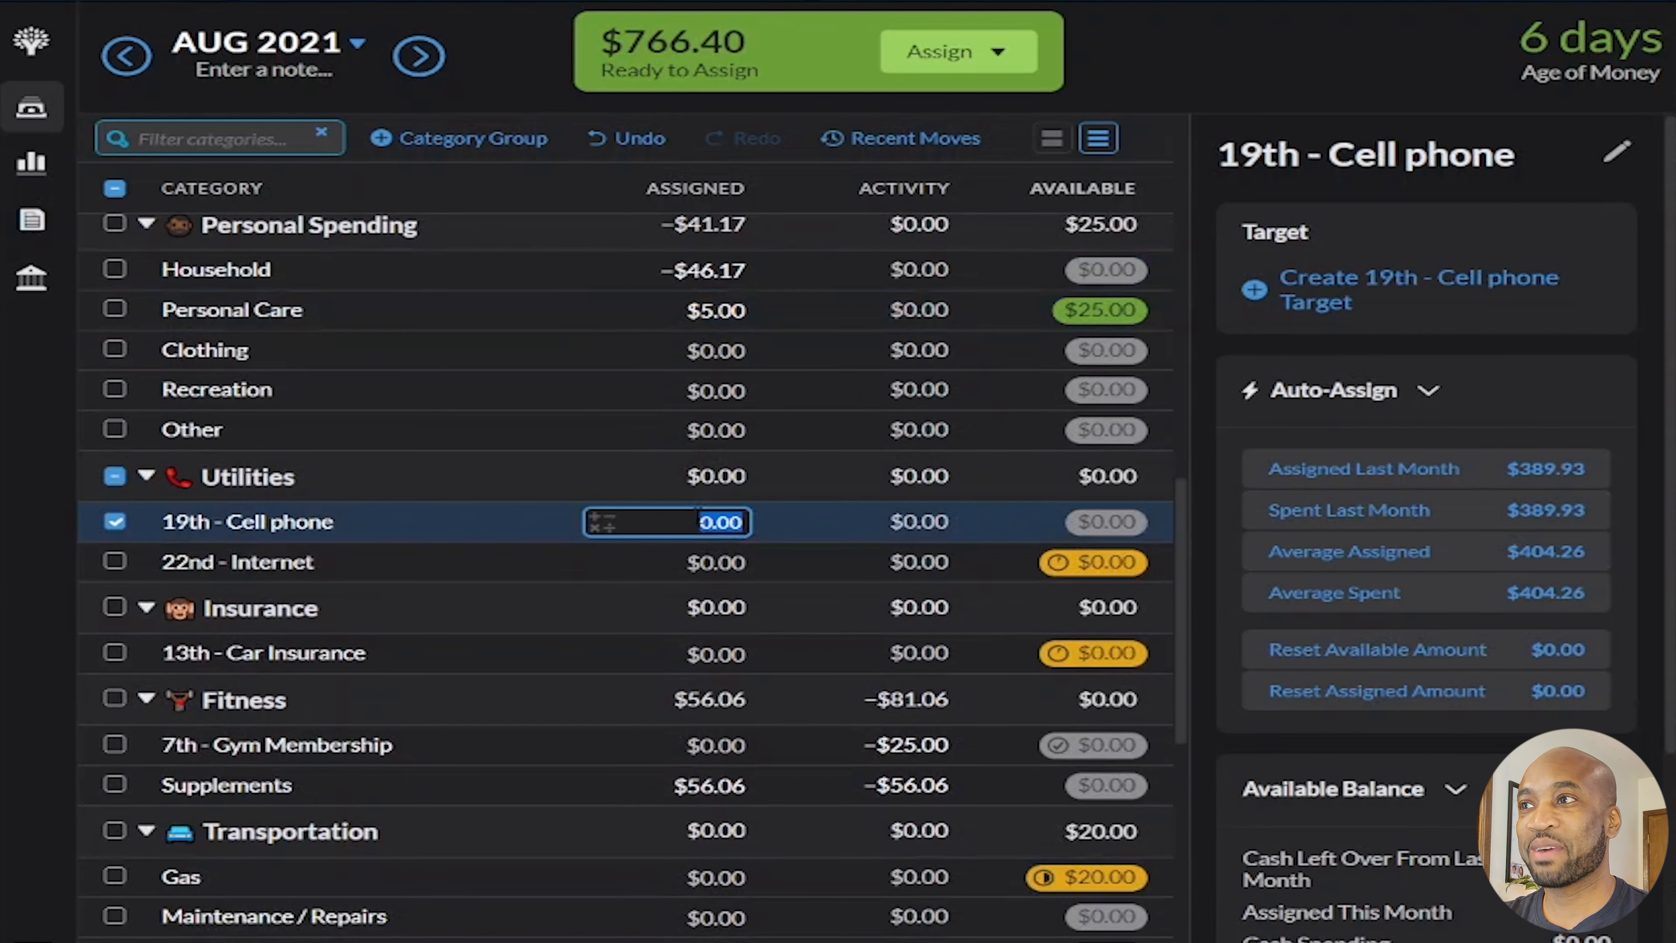
text(38)
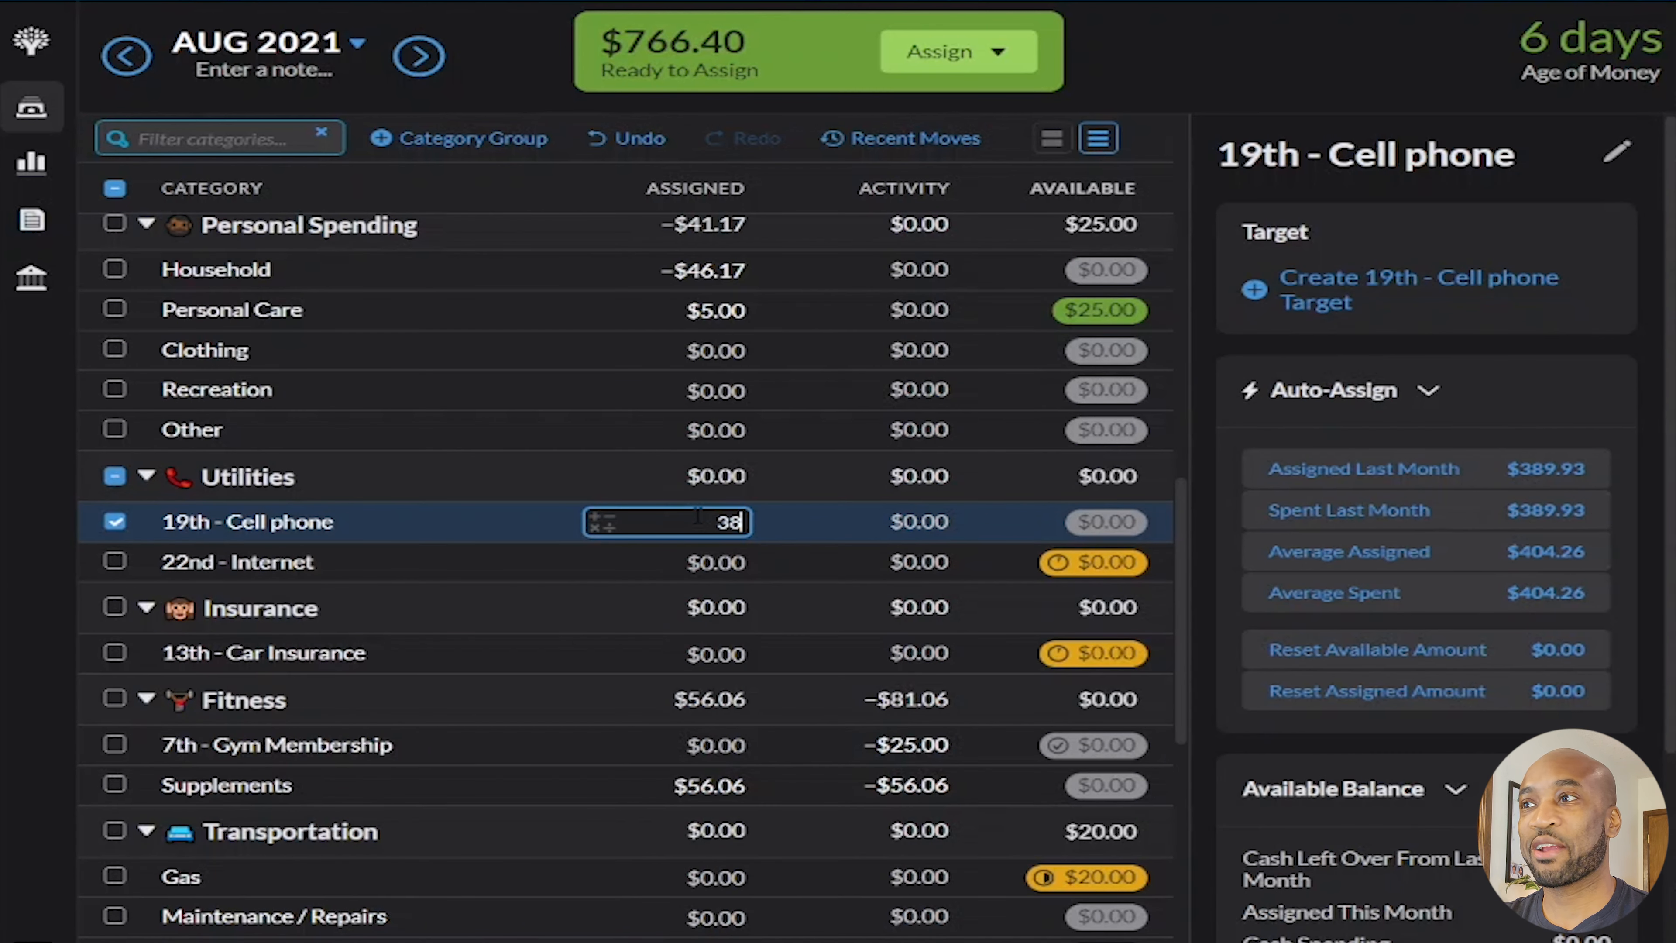
text(9.93)
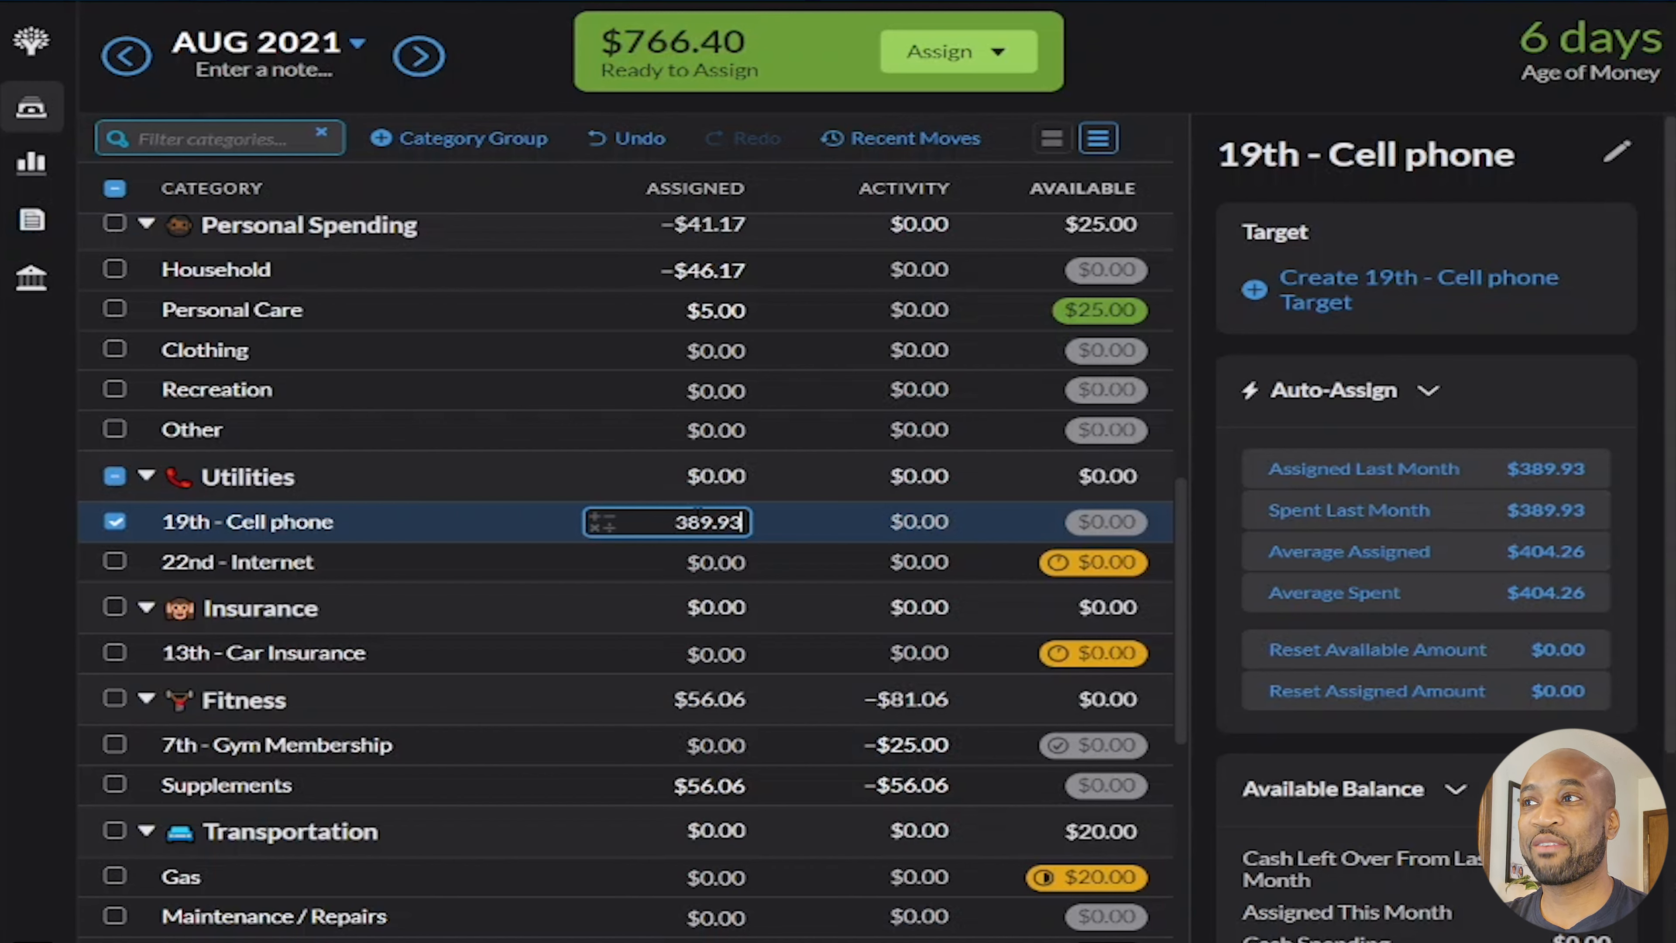
key(Return)
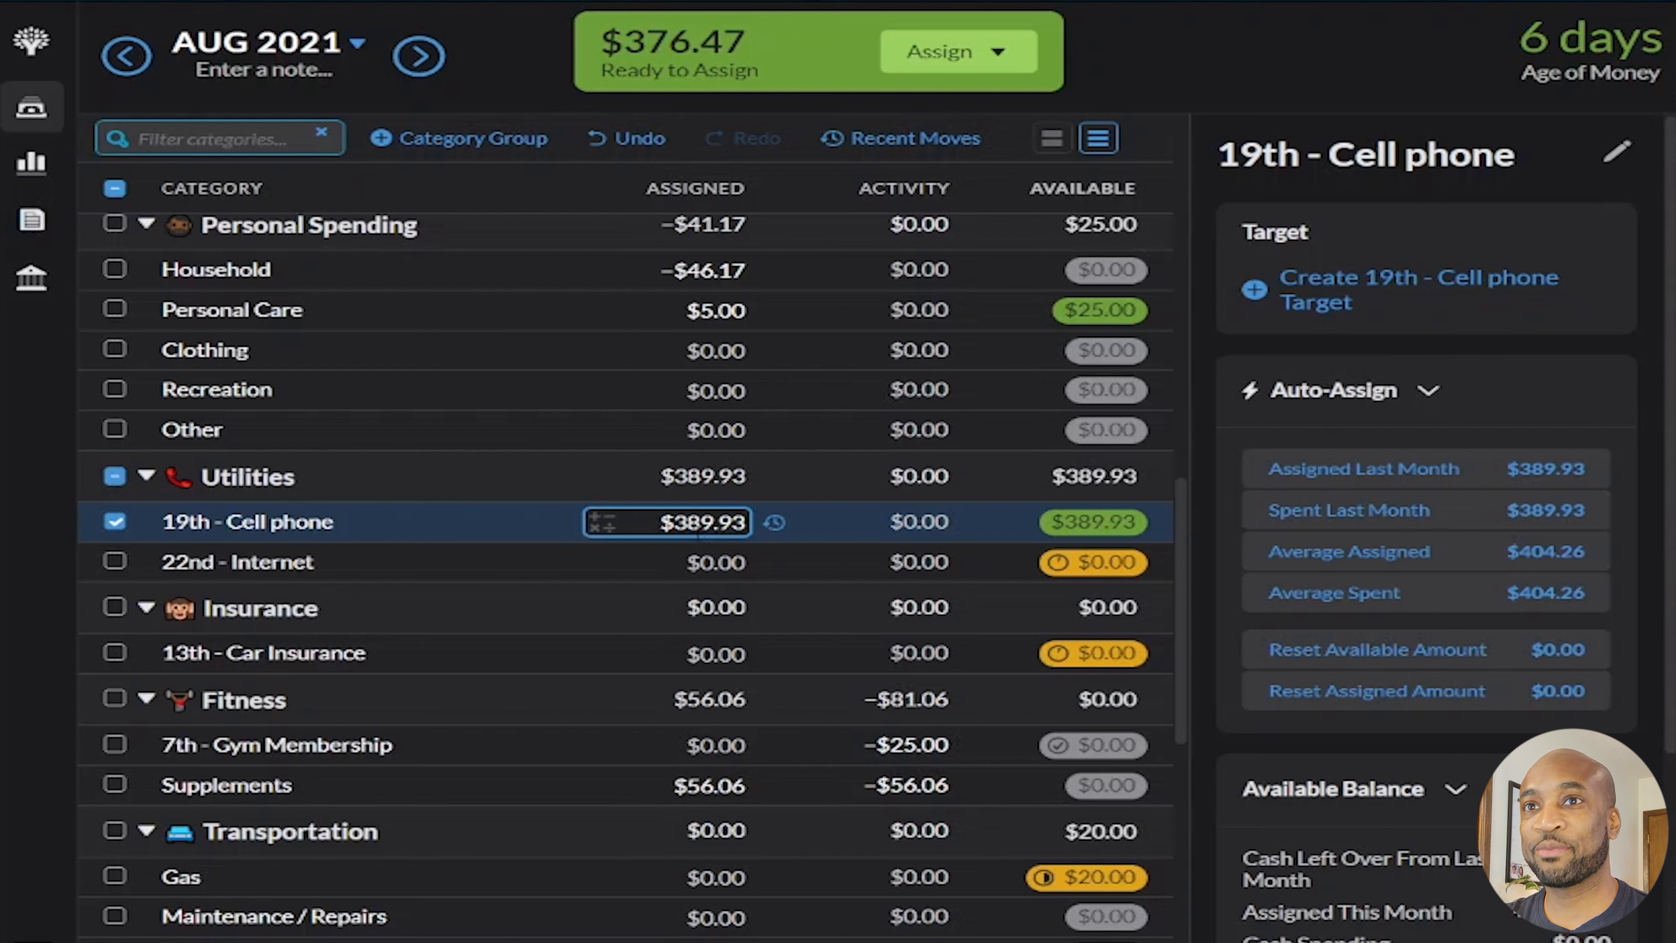
Leave 22nd - Internet as it is and assign $182.48 to 13th - Car Insurance in the Insurance group
click(716, 567)
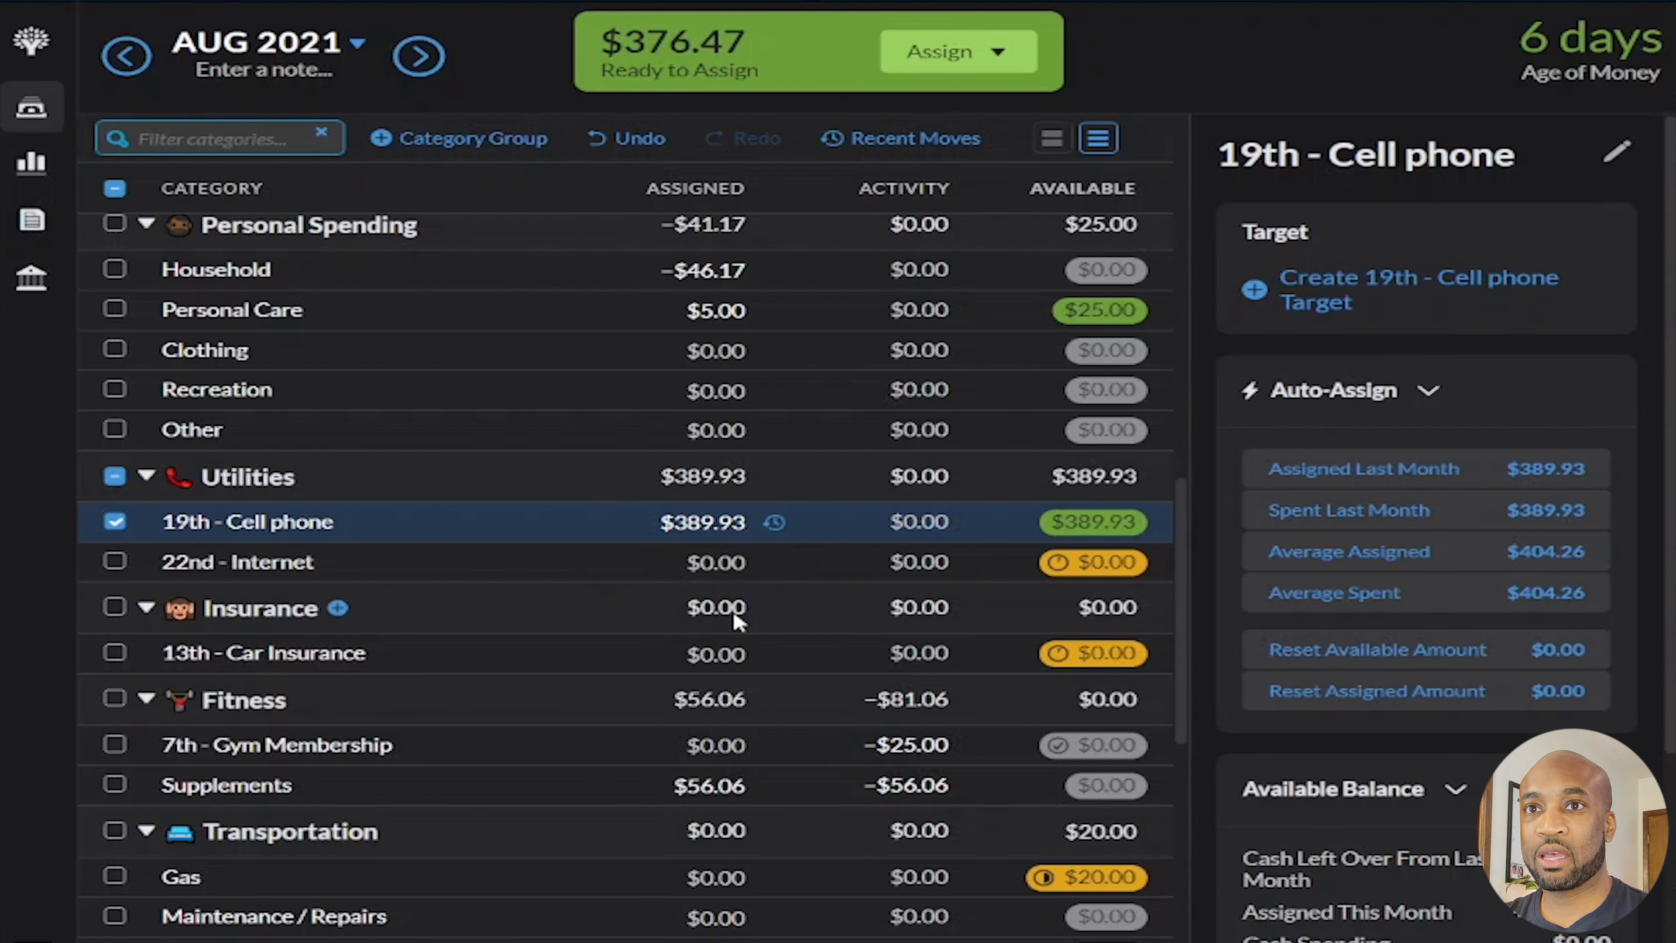
click(719, 653)
text(182.48)
key(Return)
Assign $40 to the Maintenance / Repairs category in the Transportation group
scroll(735, 658, down, 4)
click(735, 659)
key(BackSpace)
text(40)
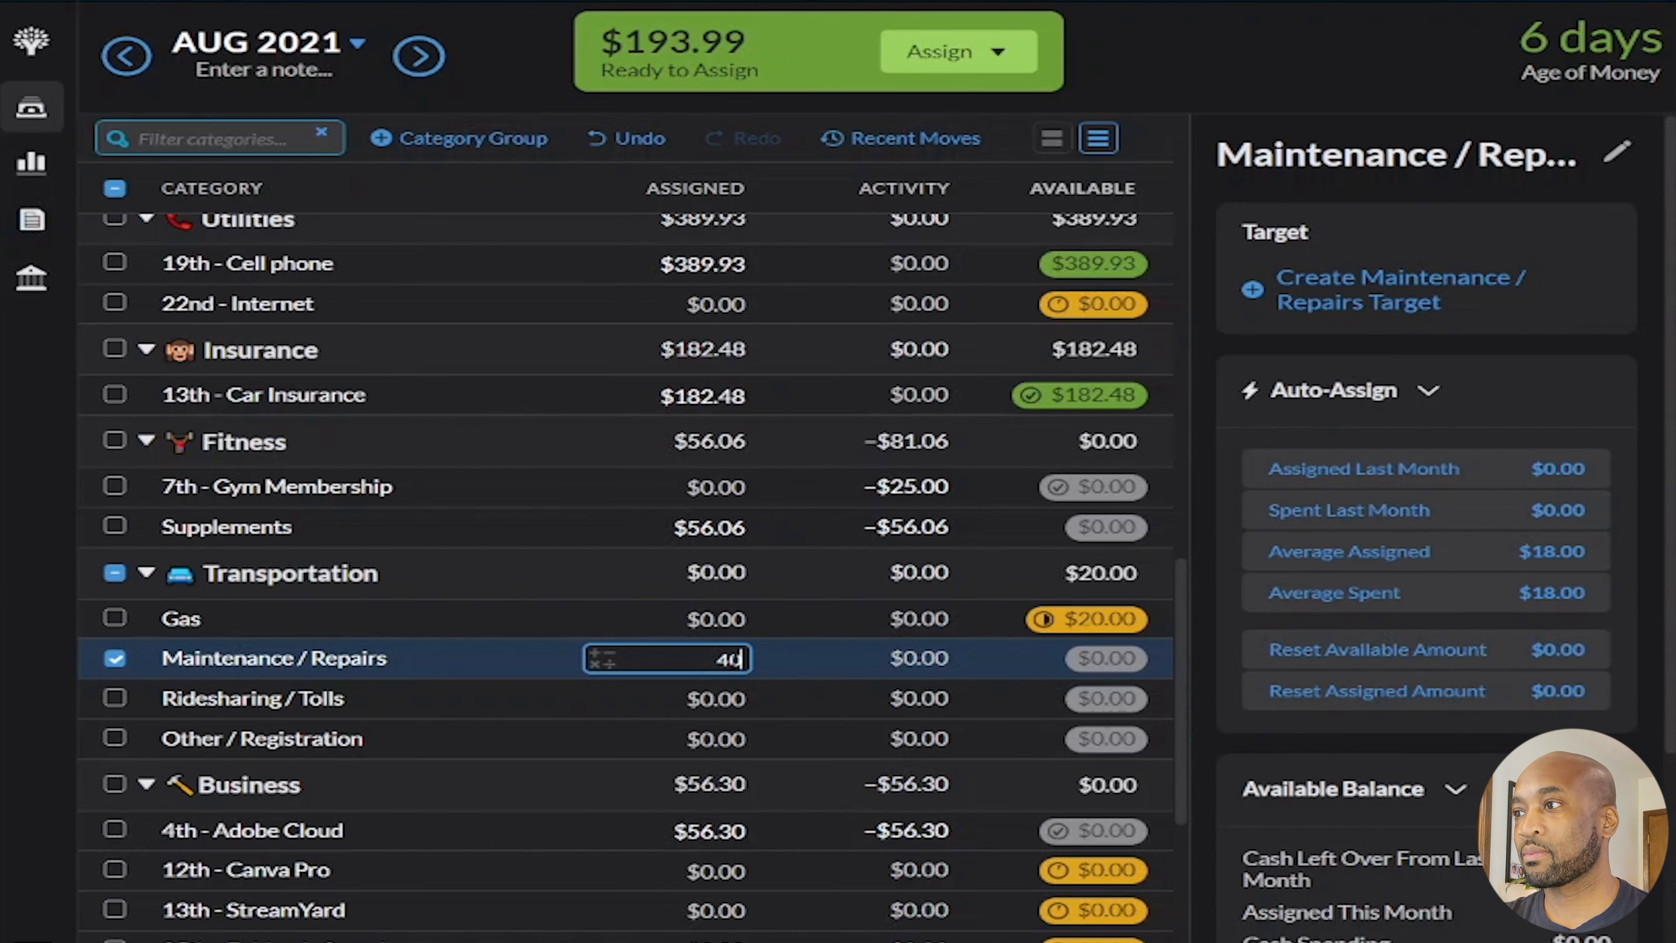
key(Return)
click(725, 627)
Assign $13.99 to the 13th - StreamYard category in the Business group
scroll(725, 627, down, 3)
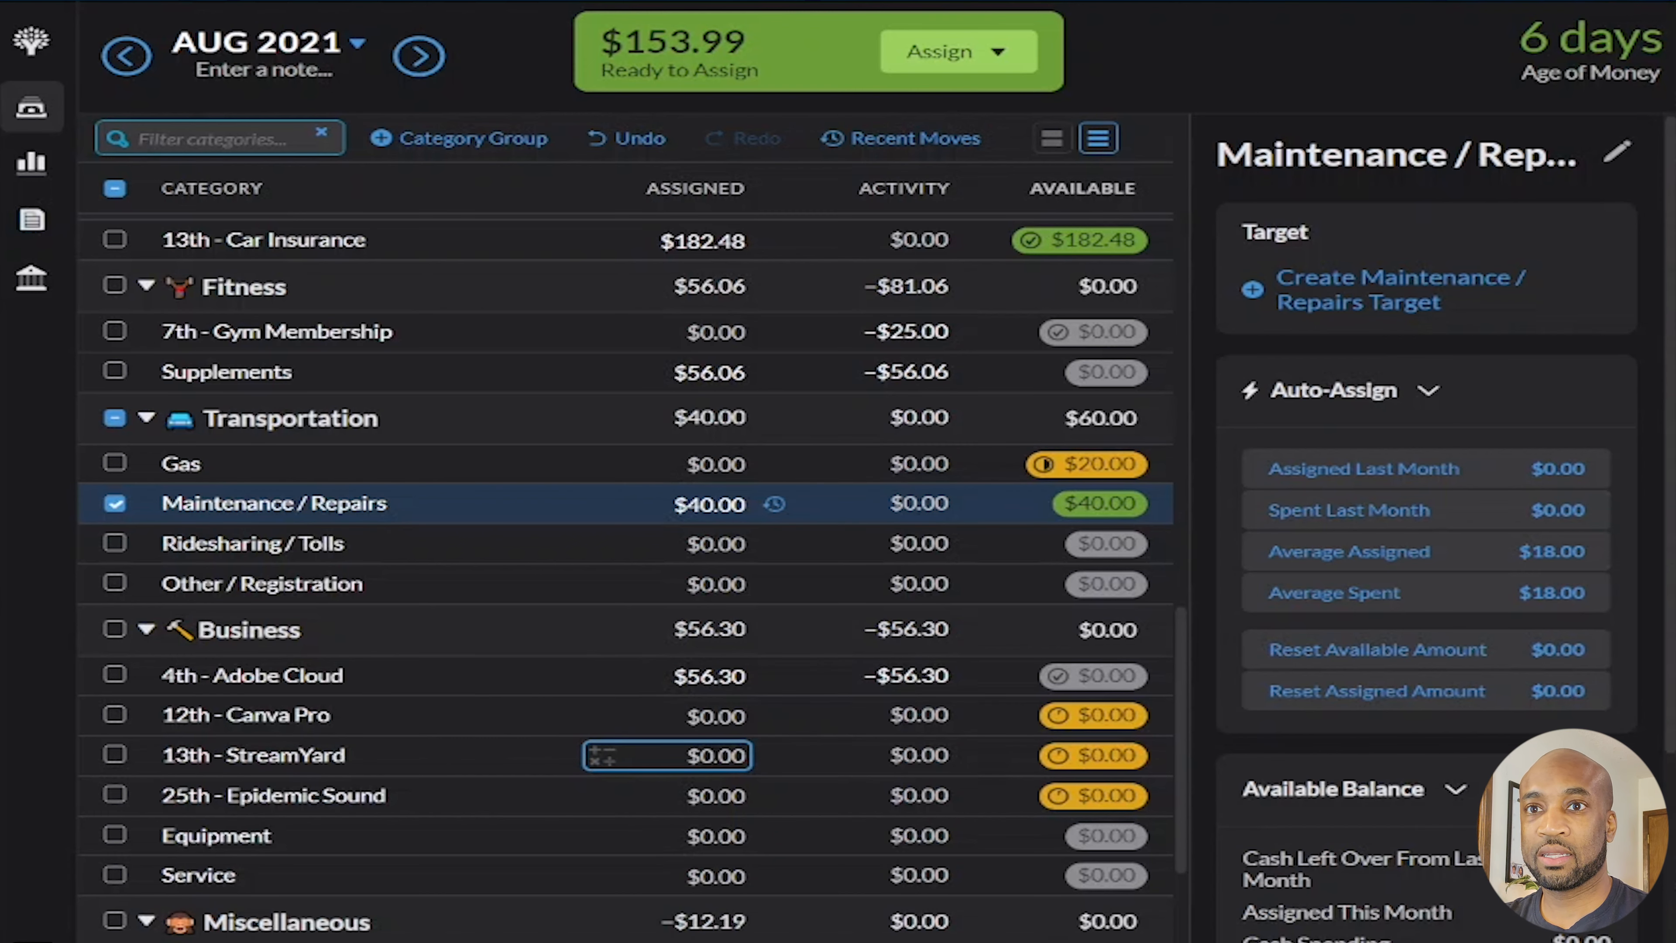
click(667, 755)
text(13.99)
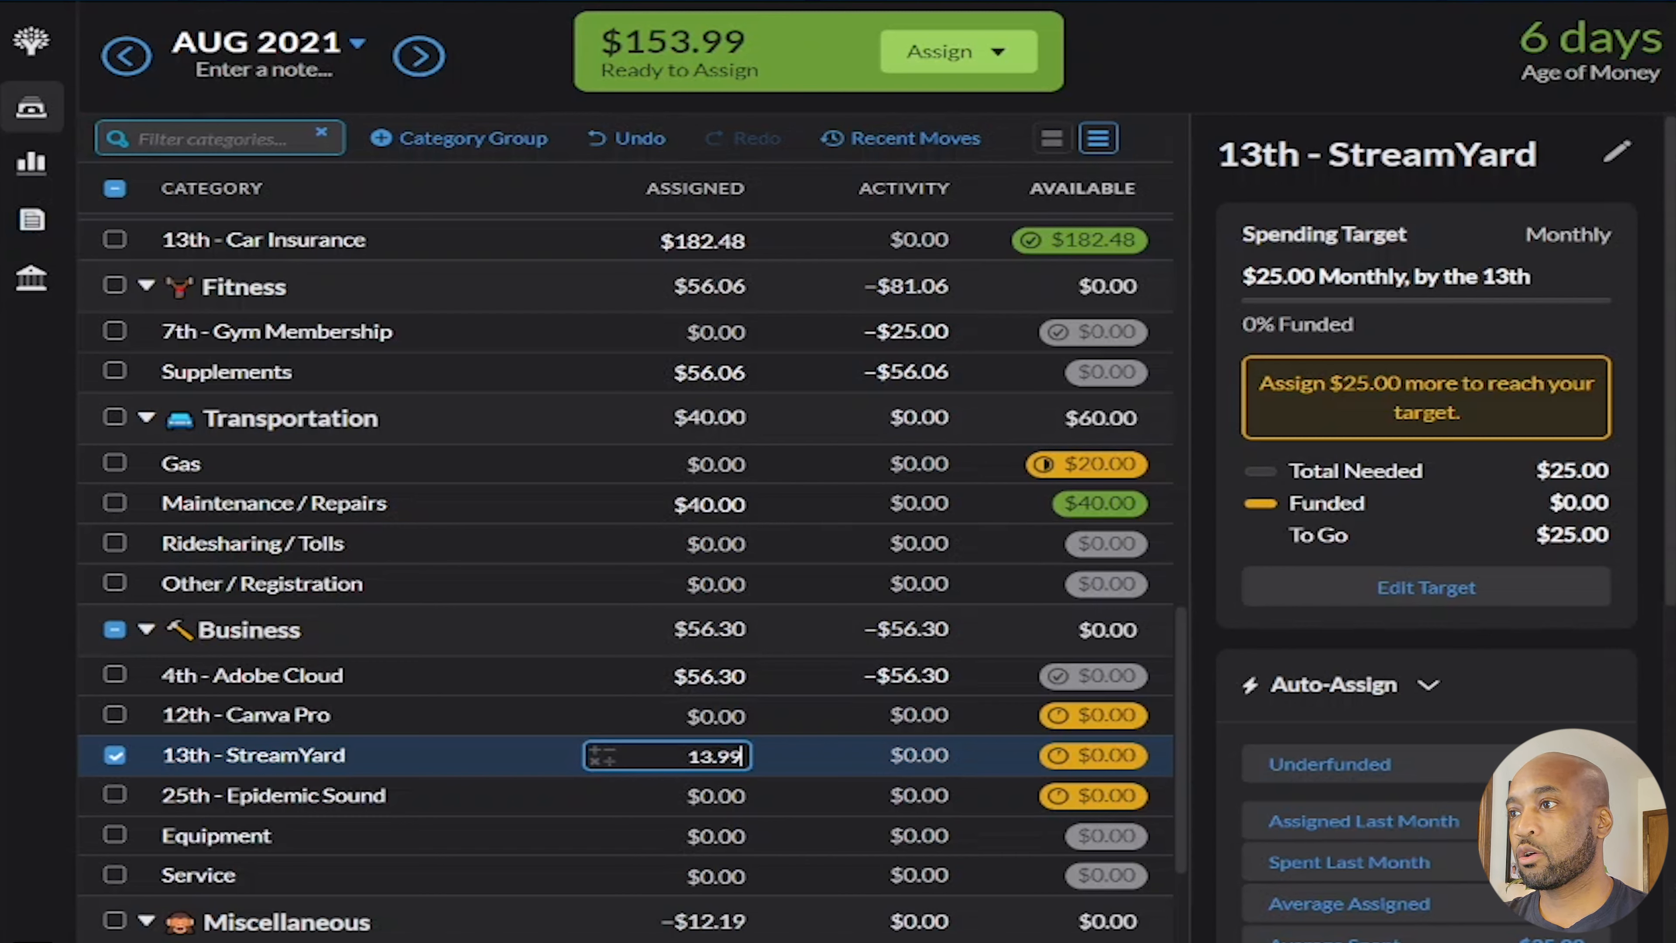
Assign $13.99 to the 12th - Canva Pro category in the Business group
click(720, 716)
text(13)
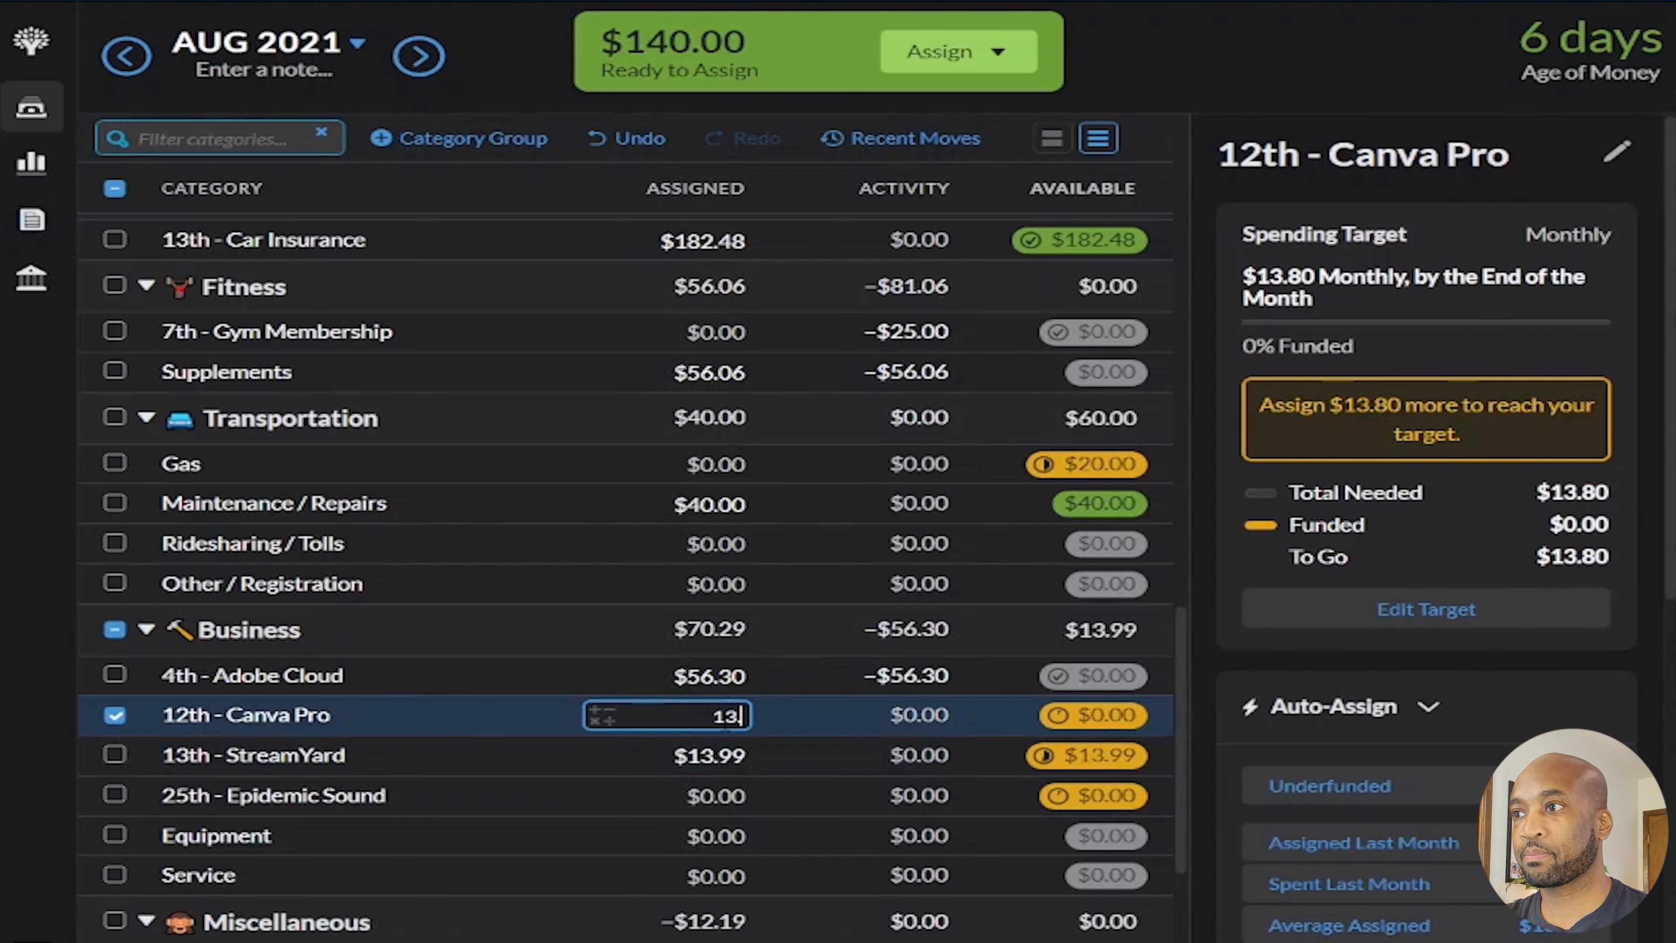
text(.99)
key(Return)
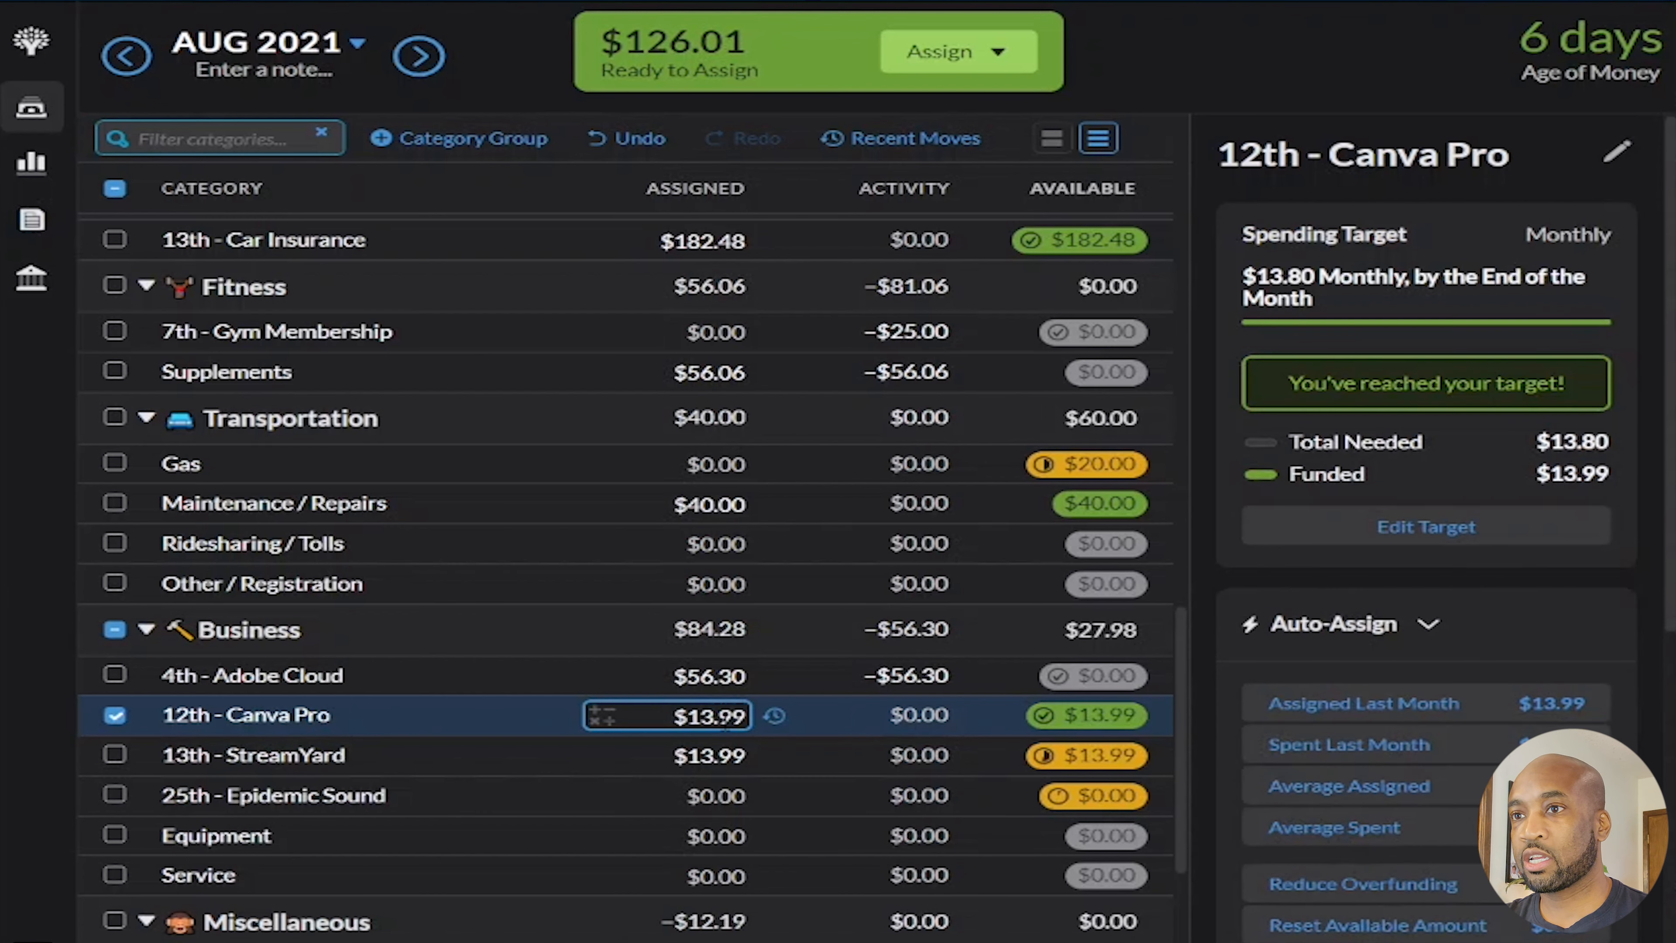
Set the 13th - StreamYard assignment to $25 and assign $15 to 25th - Epidemic Sound in the Business group
click(731, 756)
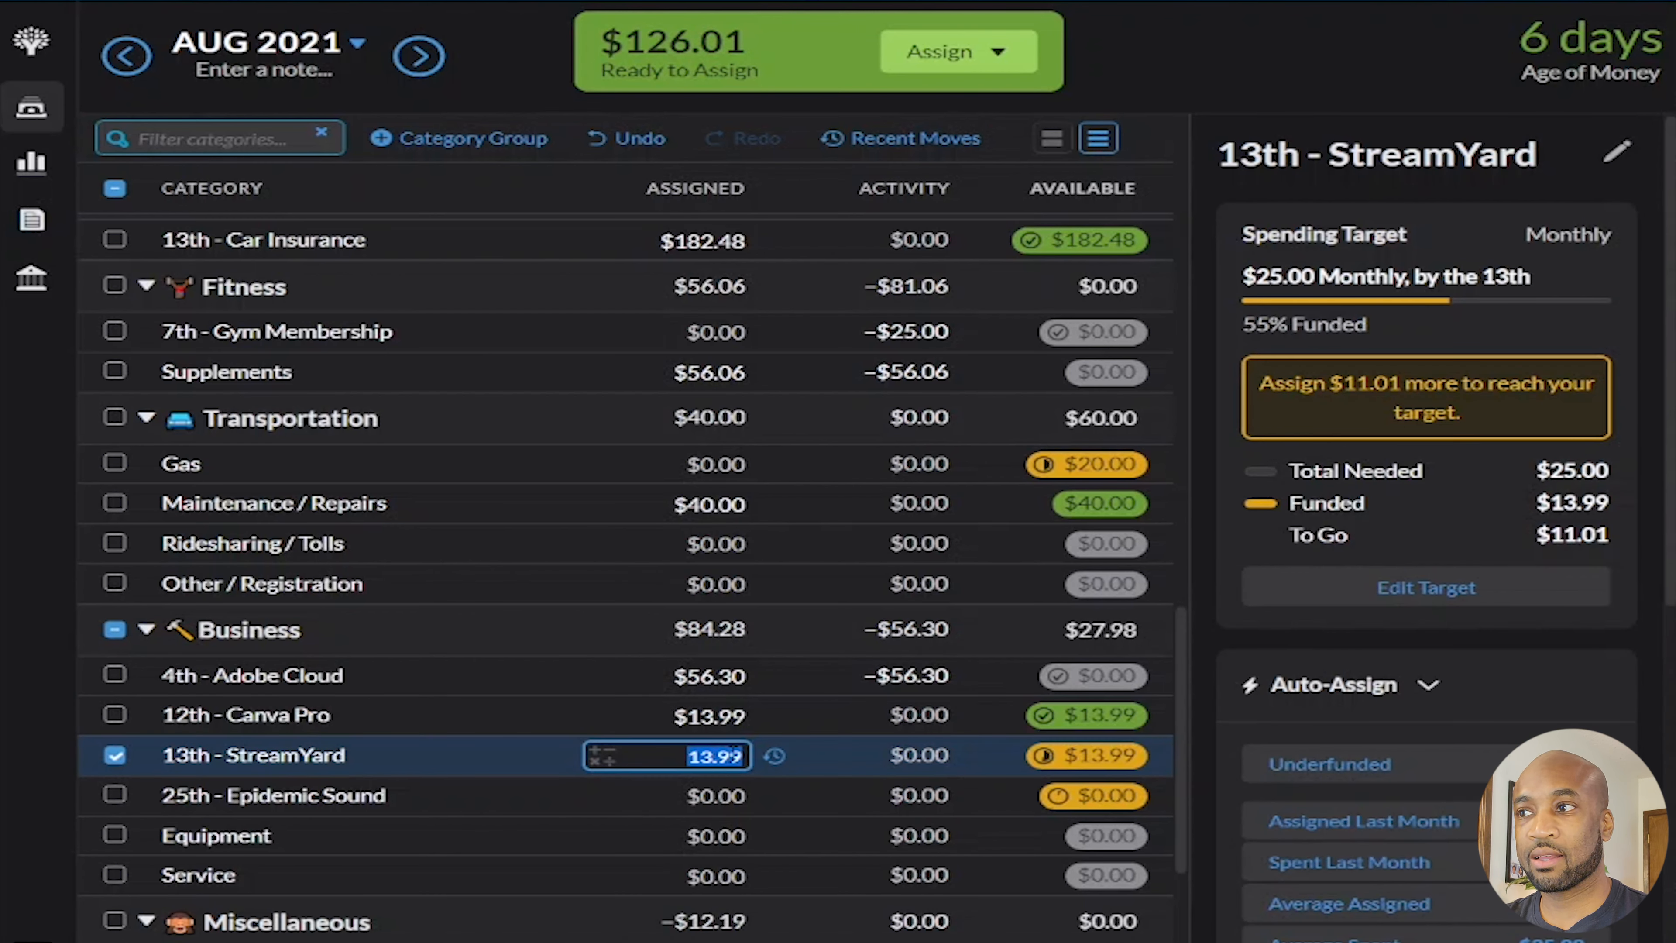
text(25)
key(Return)
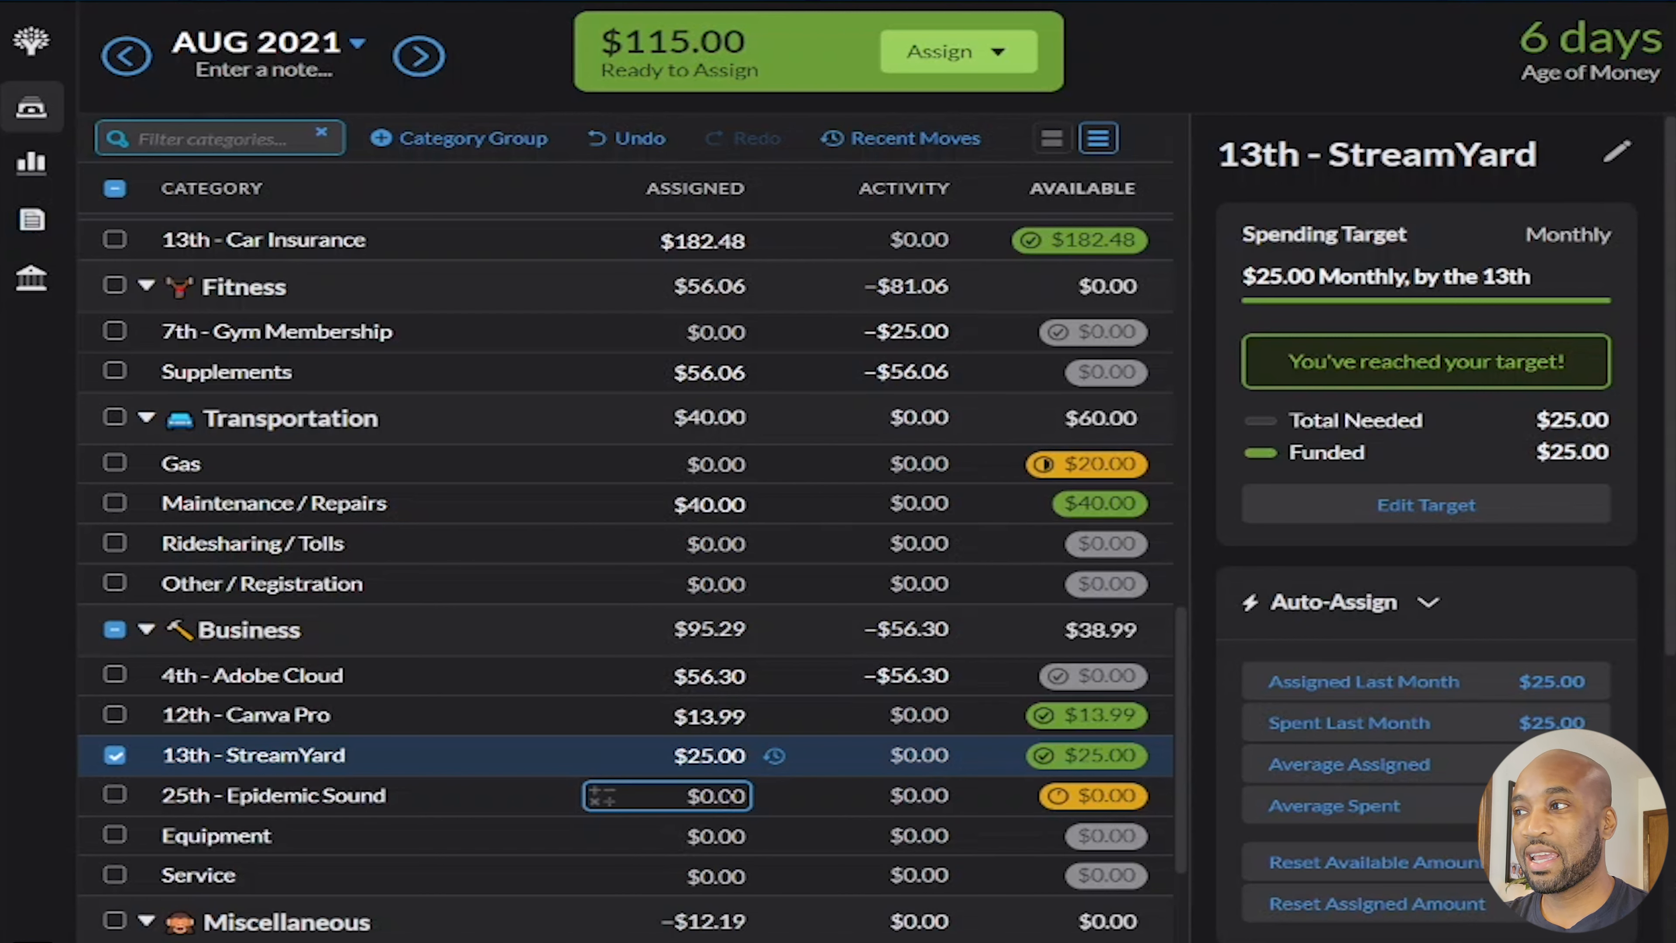
click(729, 797)
text(15)
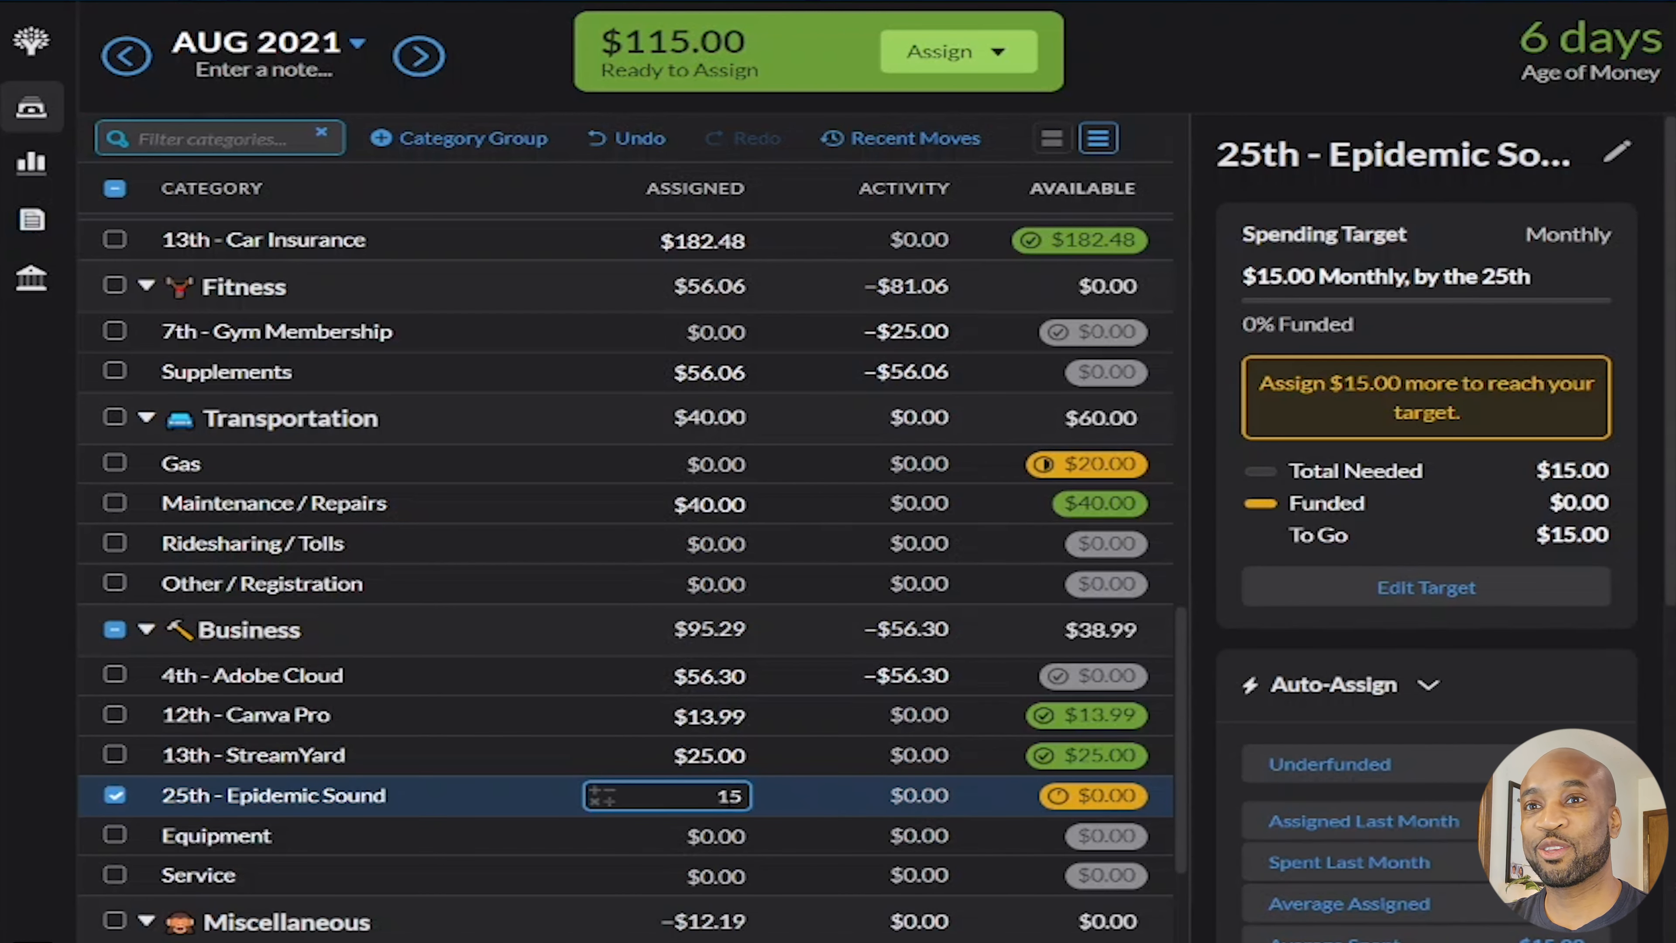
key(Return)
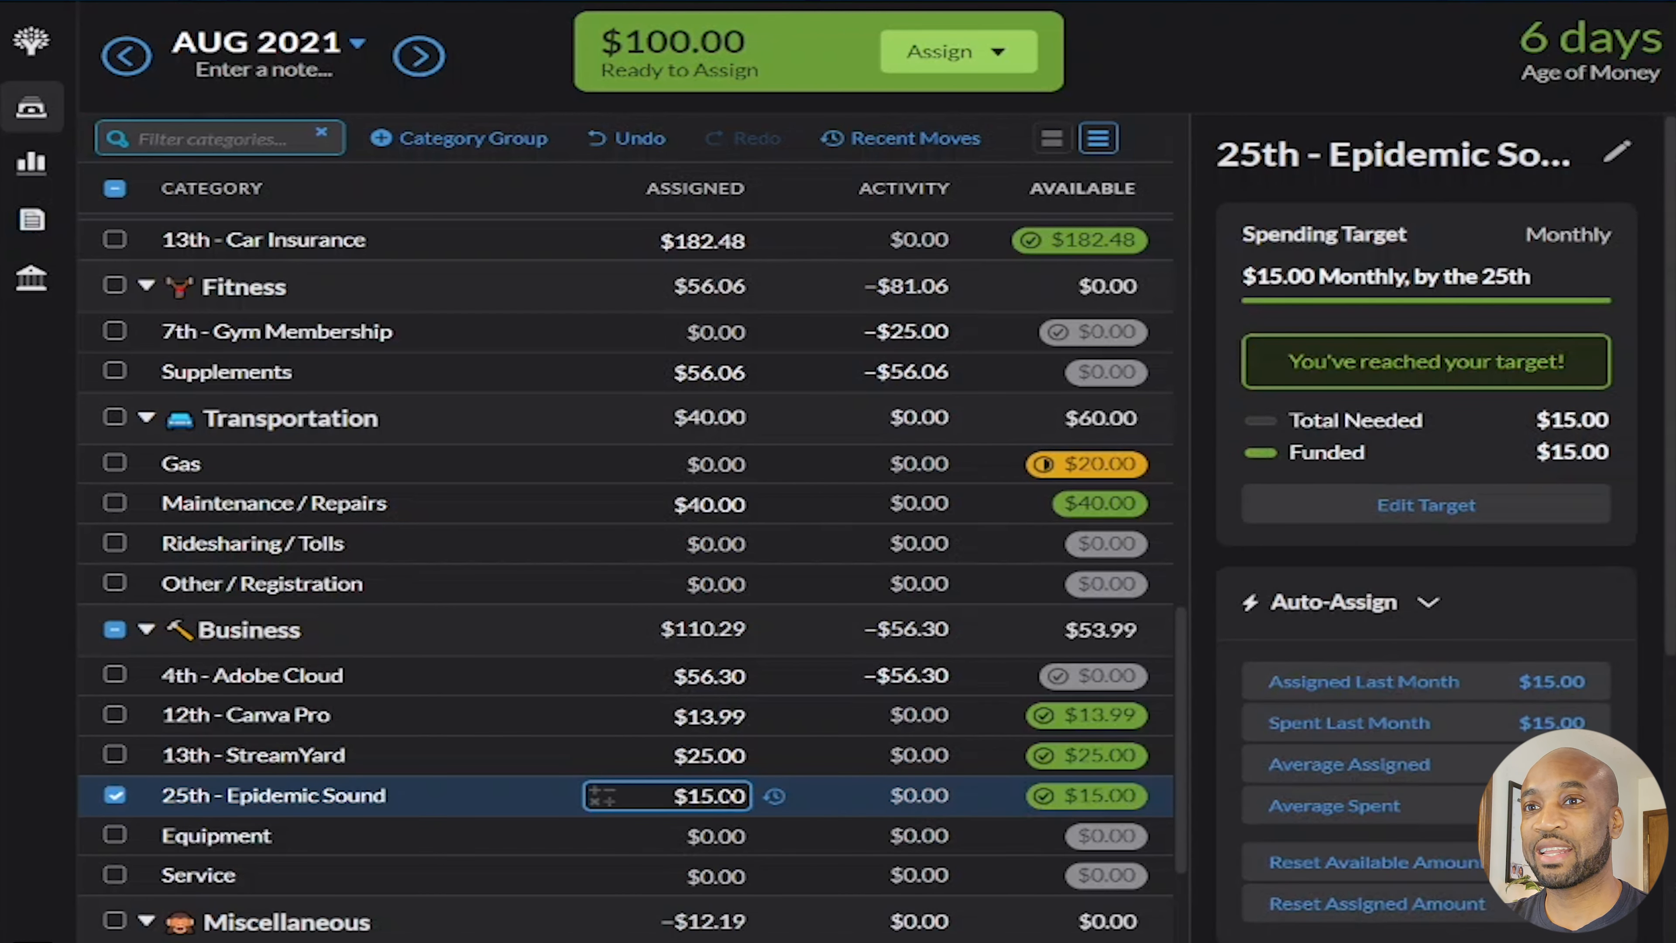
Skip the Miscellaneous group and assign $100 to the Dog category in the Pets group
scroll(667, 796, down, 1)
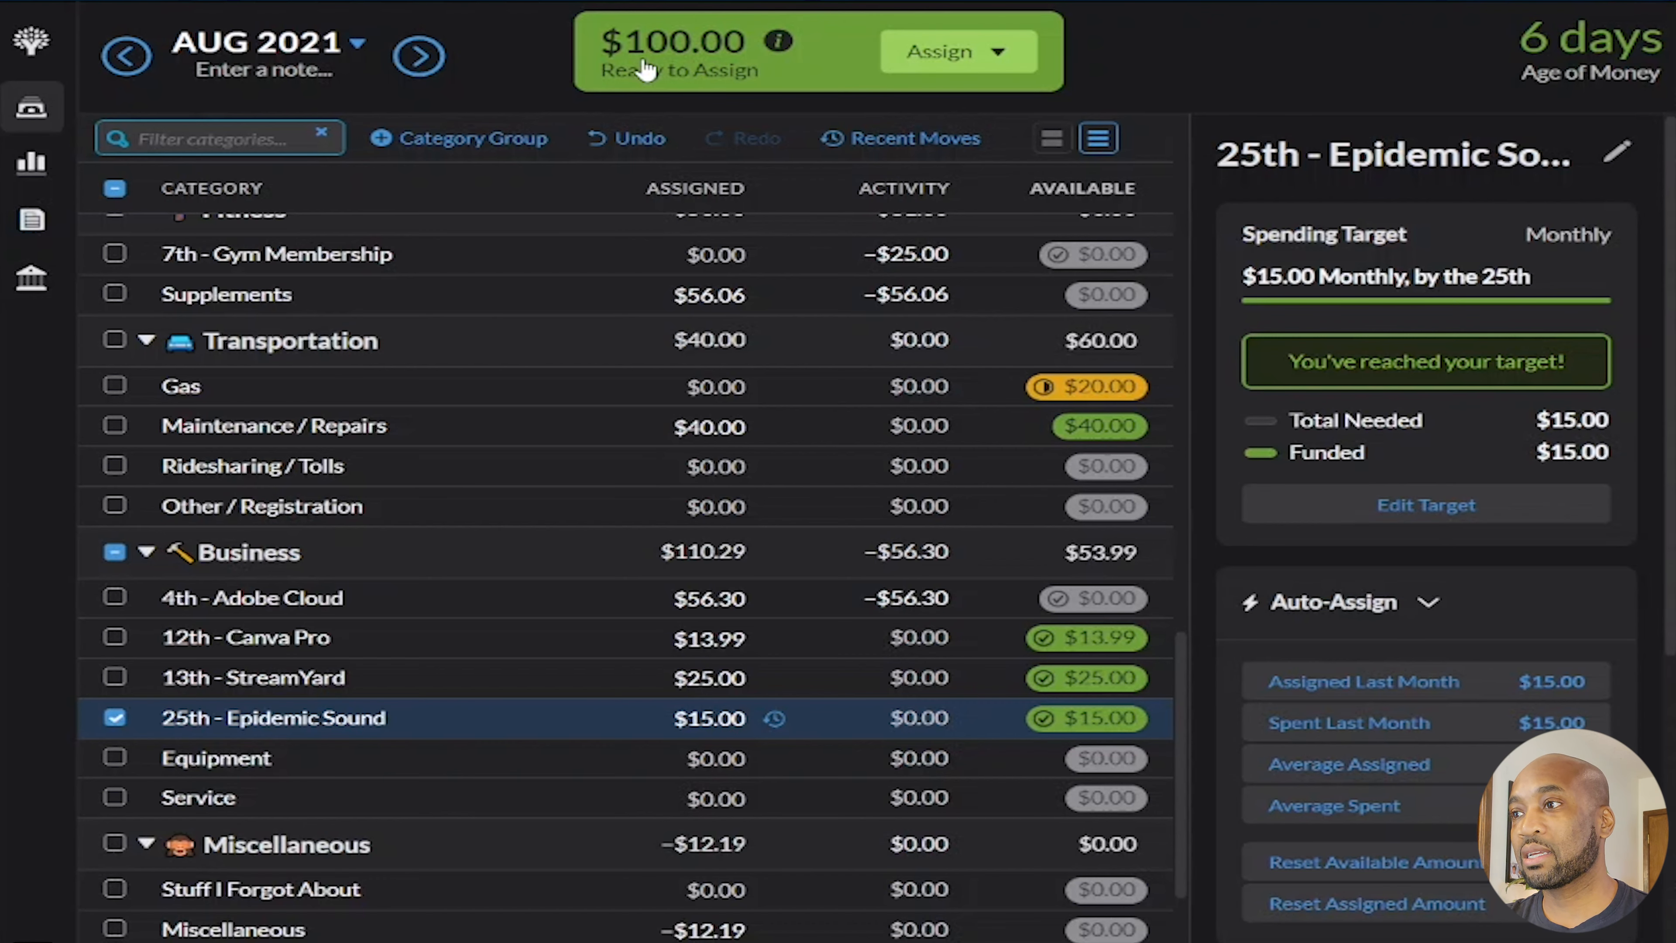
scroll(667, 390, down, 3)
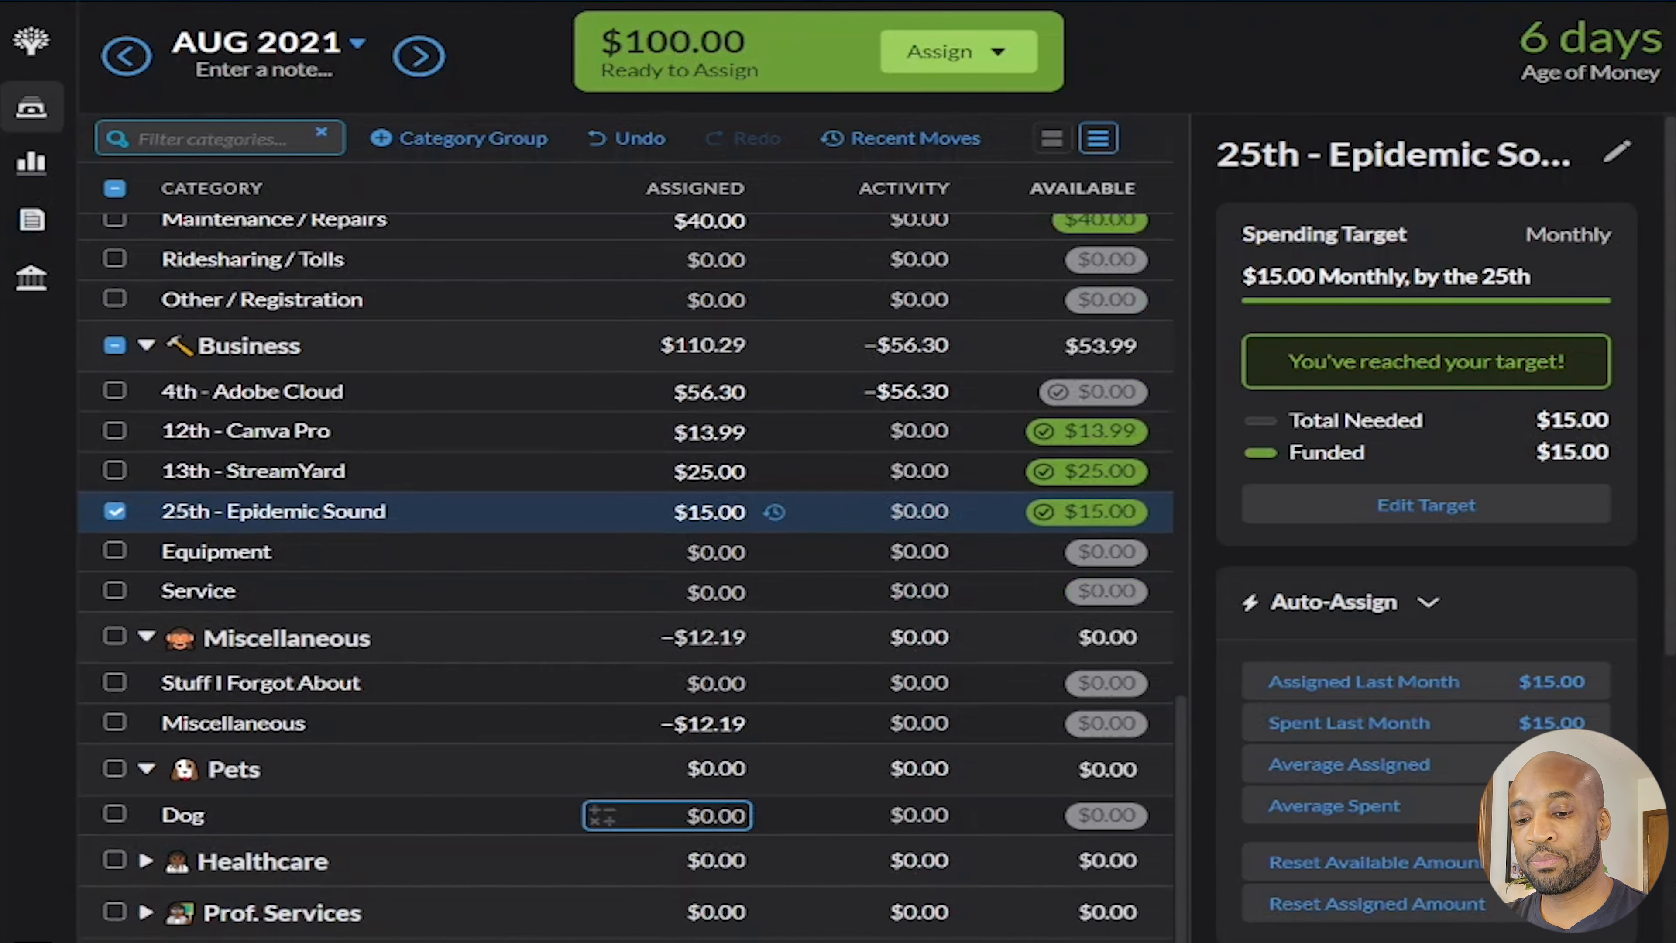
click(717, 816)
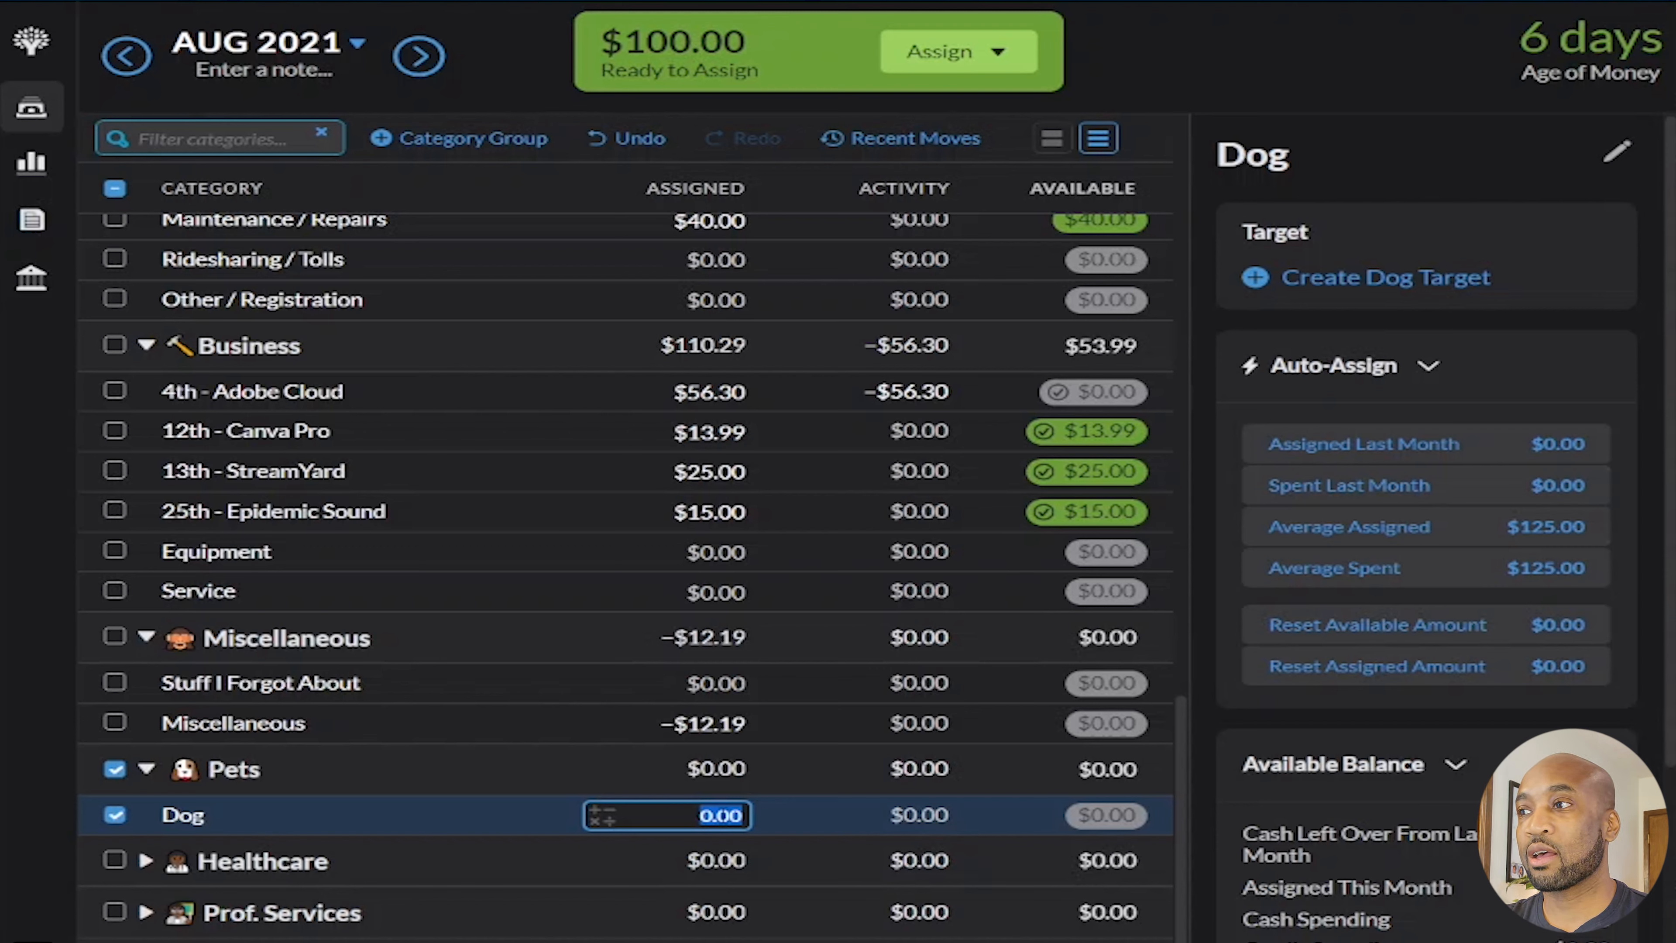
text(100)
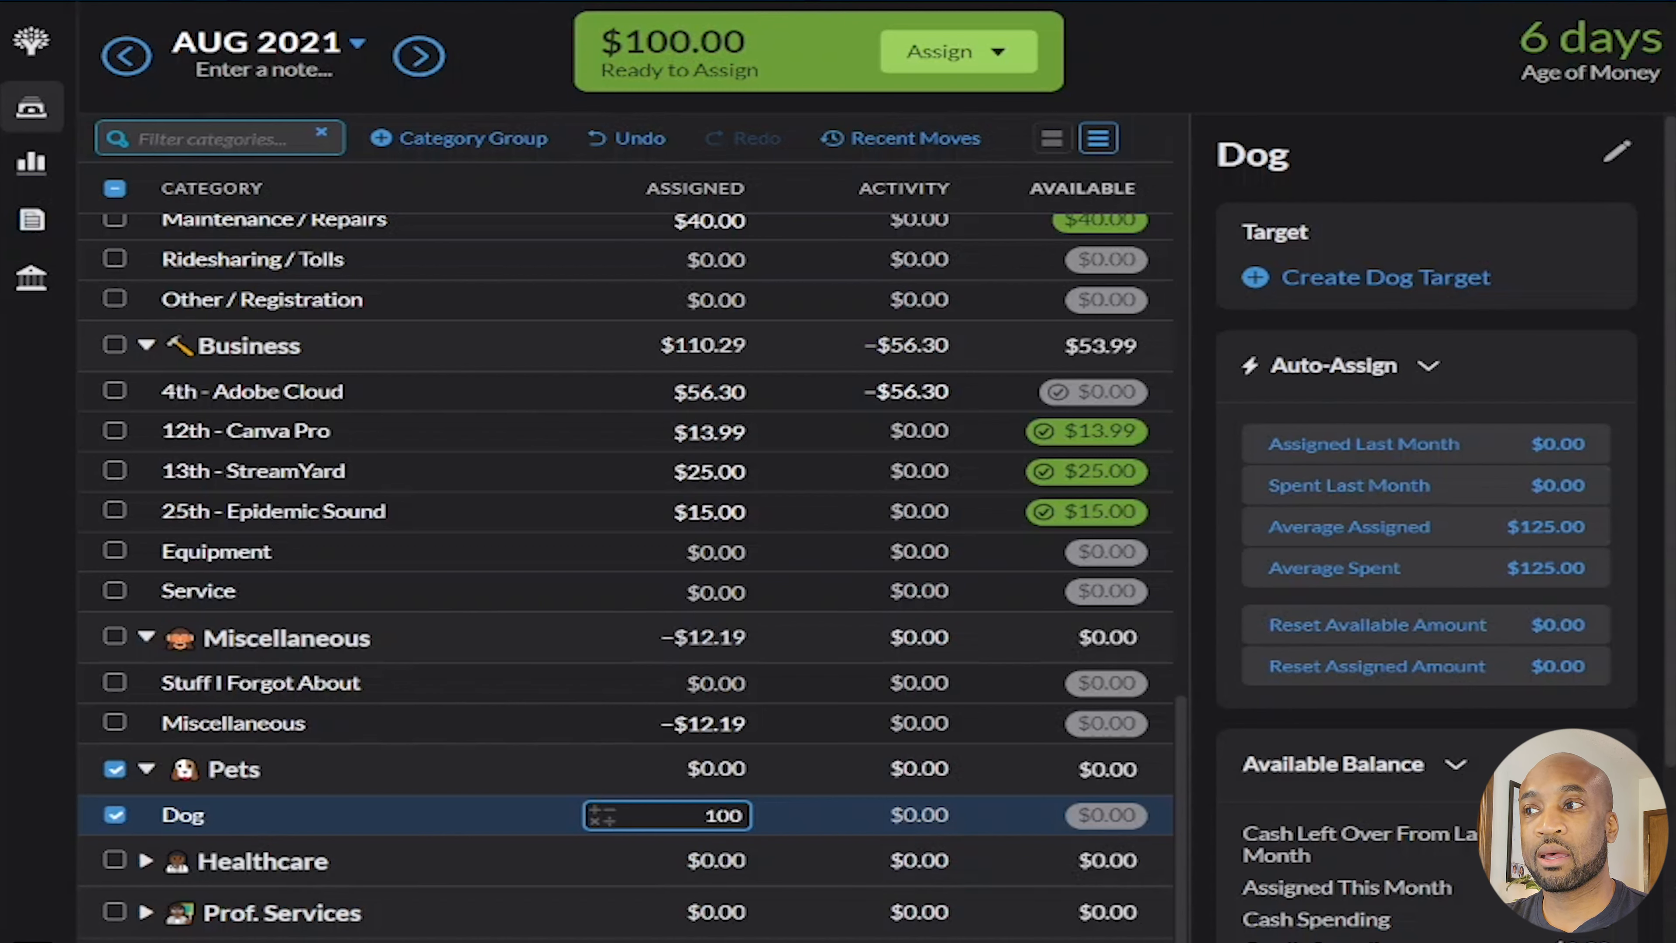
key(Return)
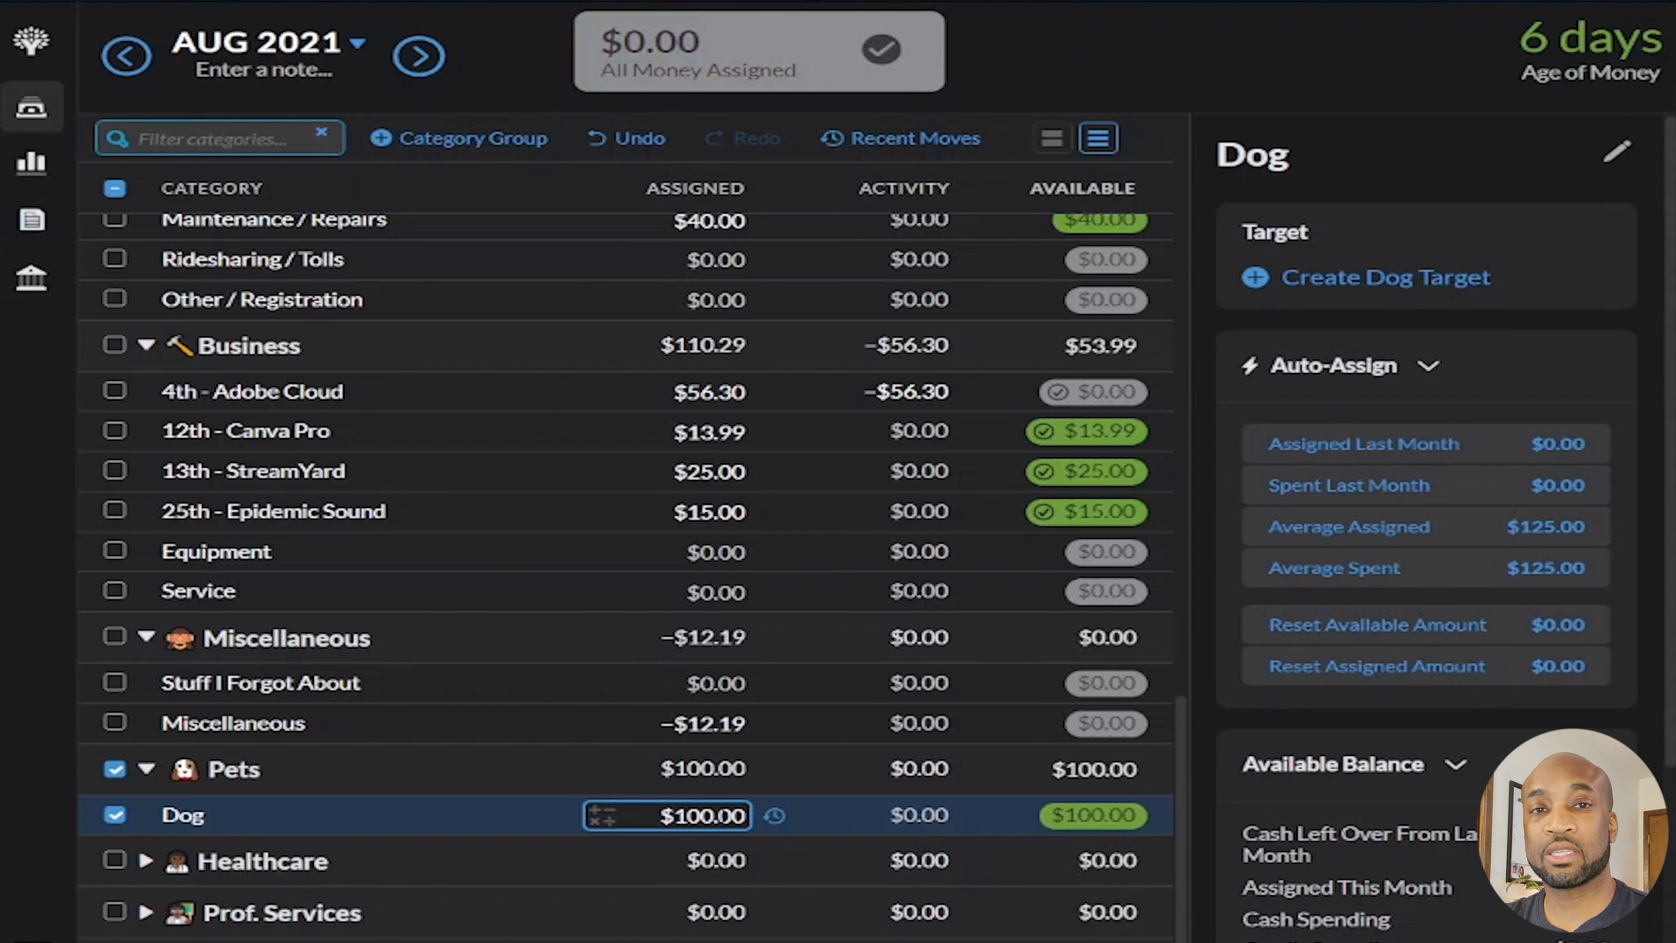